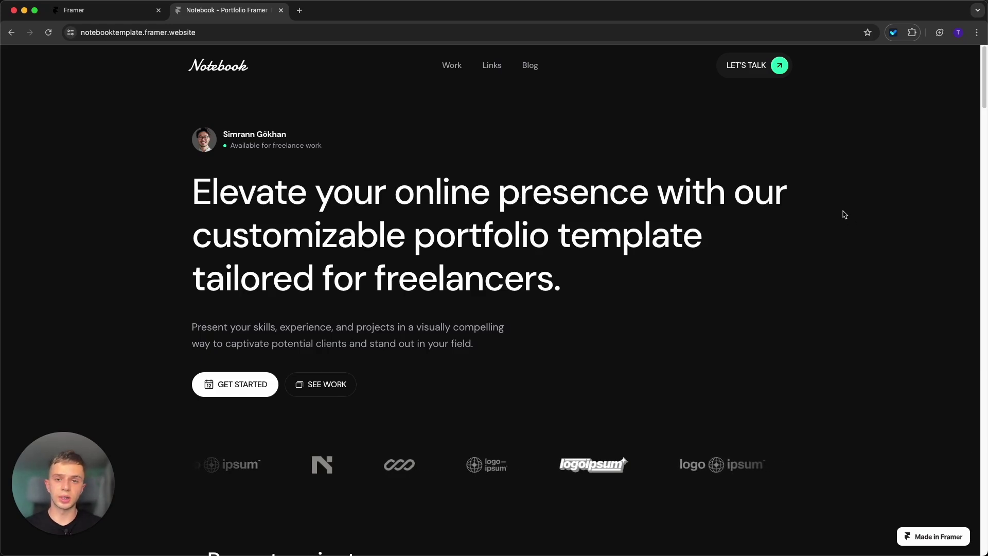
Step: Look through the Notebook template's live preview, from the hero section down to the footer and back up
{"action": "scroll", "coordinate": [873, 237], "scroll_direction": "down", "scroll_amount": 8}
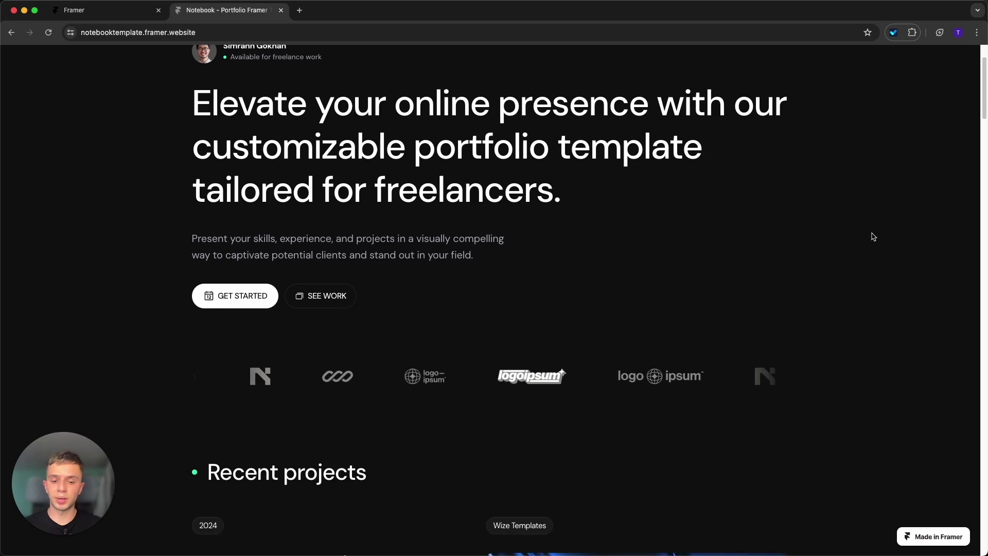
{"action": "scroll", "coordinate": [873, 237], "scroll_direction": "down", "scroll_amount": 10}
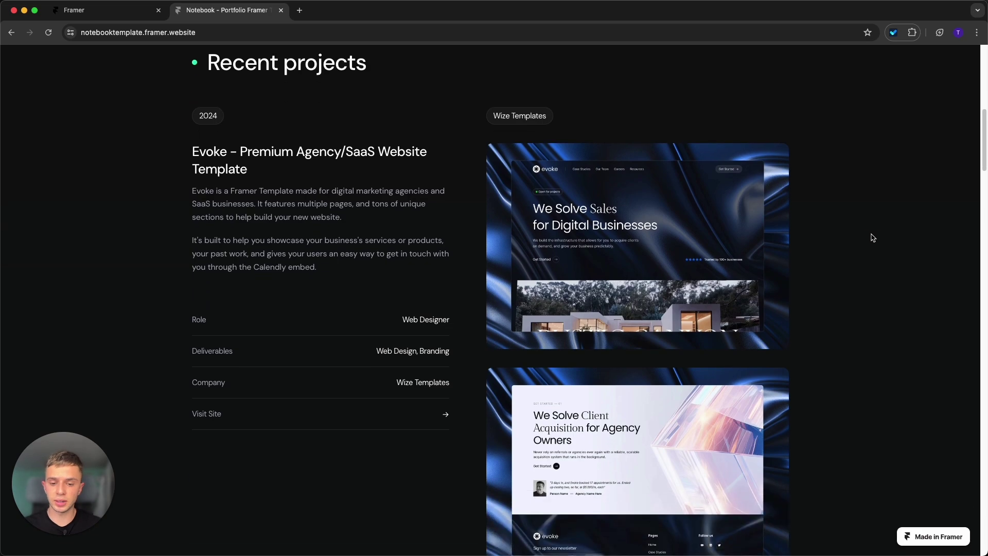
{"action": "scroll", "coordinate": [873, 237], "scroll_direction": "down", "scroll_amount": 10}
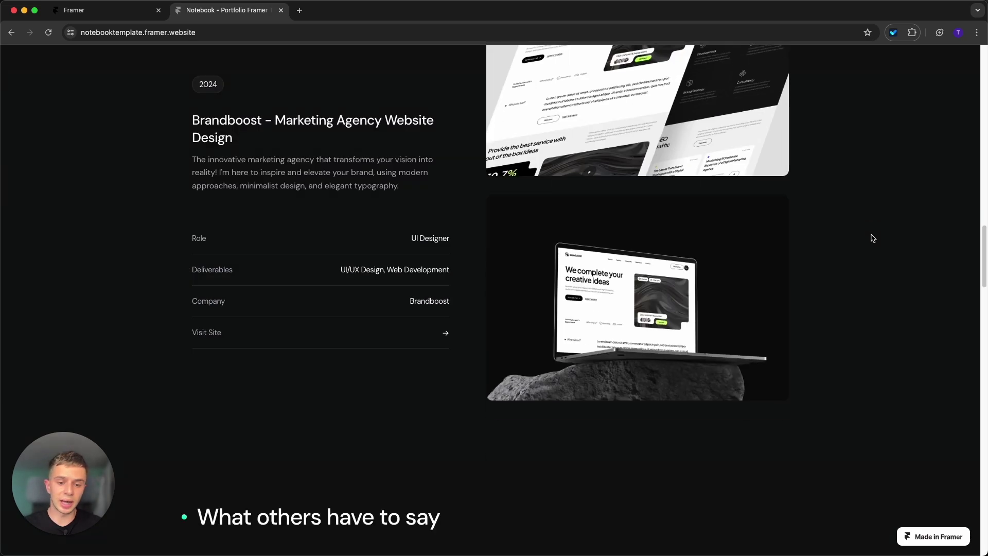
{"action": "scroll", "coordinate": [858, 254], "scroll_direction": "down", "scroll_amount": 10}
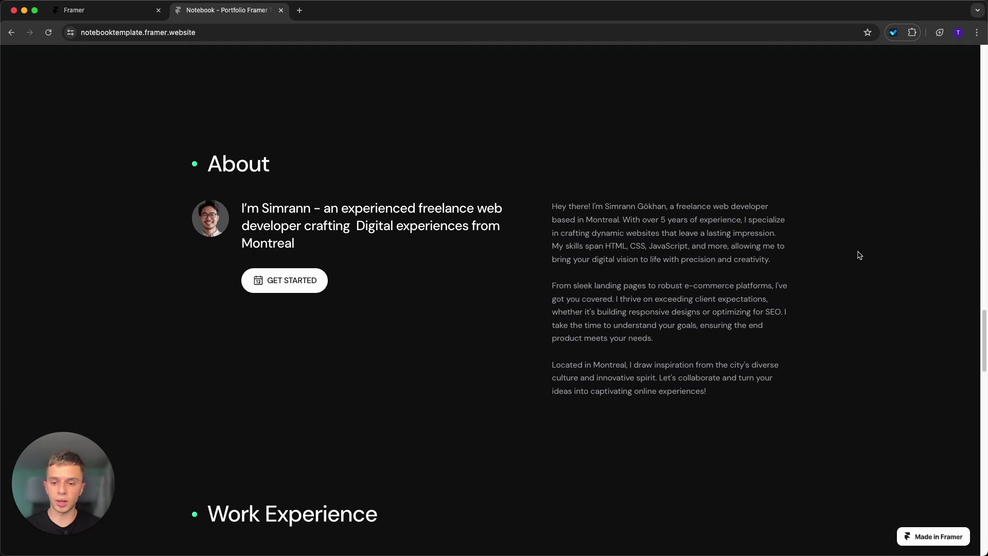
{"action": "scroll", "coordinate": [859, 254], "scroll_direction": "down", "scroll_amount": 10}
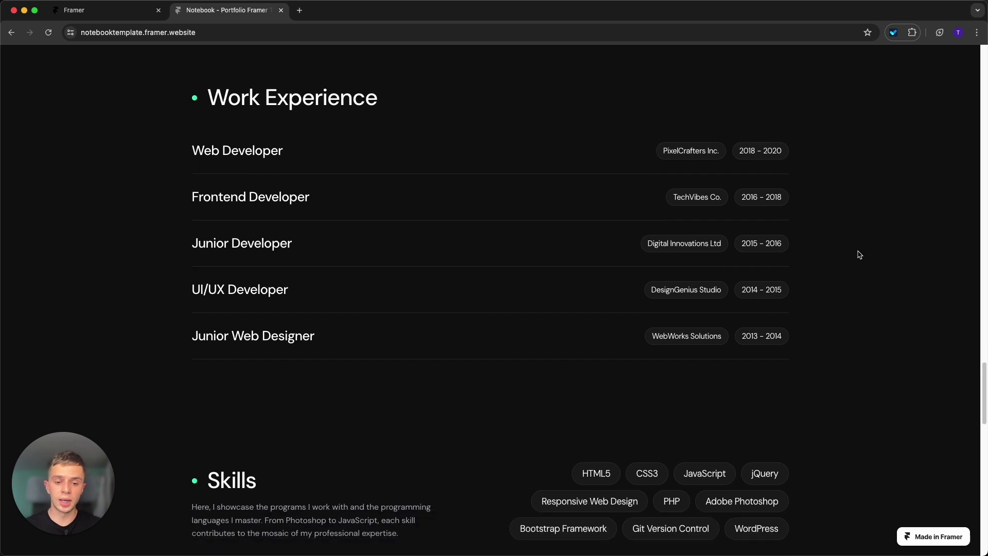
{"action": "scroll", "coordinate": [860, 252], "scroll_direction": "down", "scroll_amount": 10}
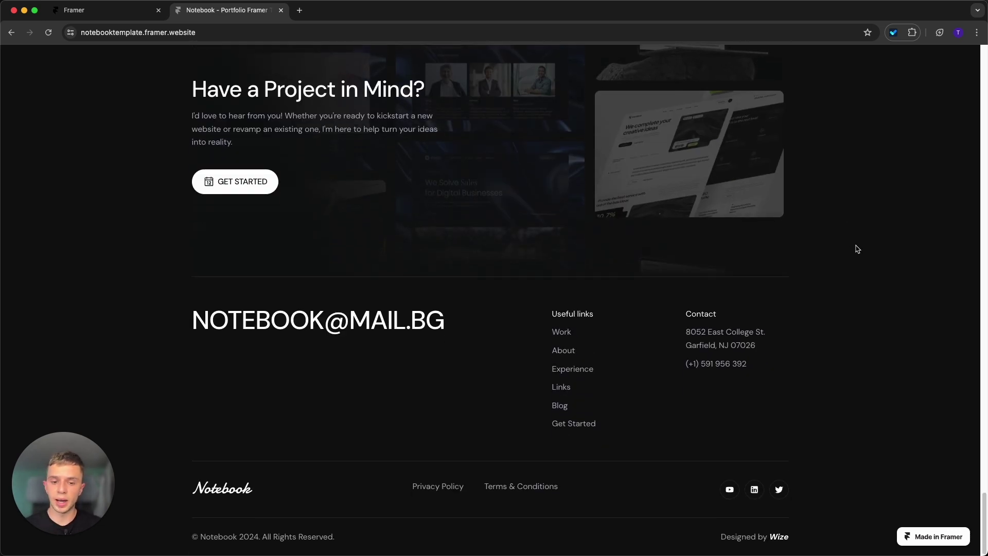
{"action": "scroll", "coordinate": [858, 249], "scroll_direction": "up", "scroll_amount": 10}
{"action": "scroll", "coordinate": [856, 248], "scroll_direction": "up", "scroll_amount": 15}
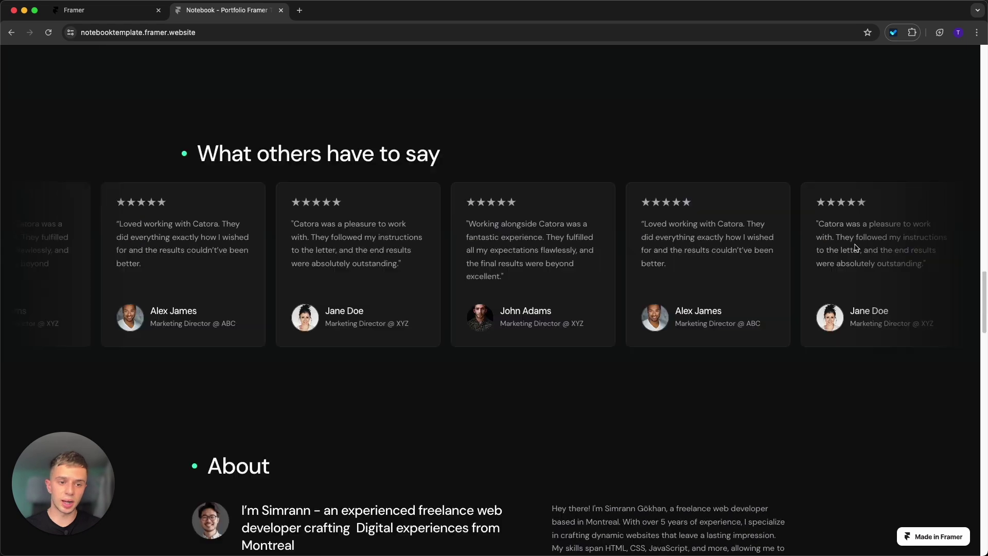
{"action": "scroll", "coordinate": [857, 246], "scroll_direction": "up", "scroll_amount": 3}
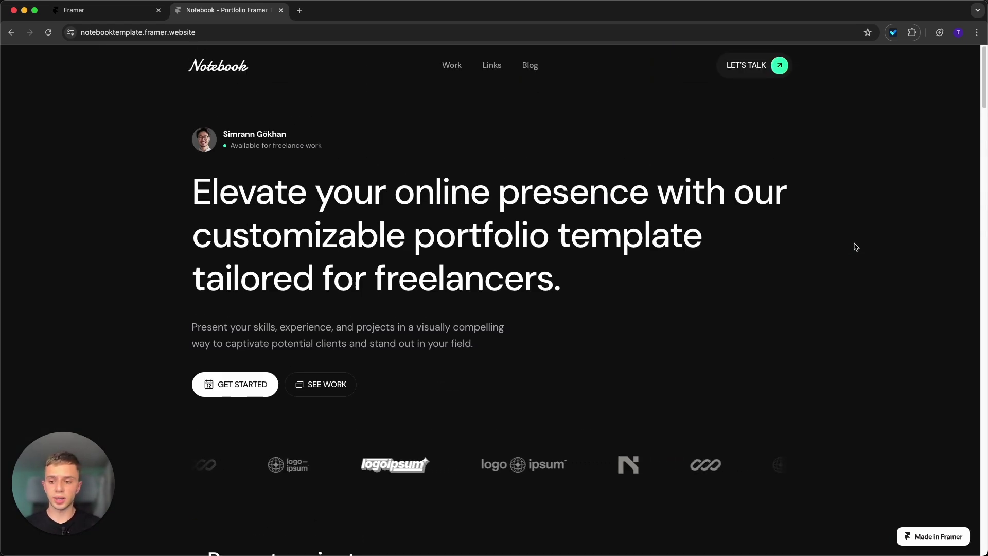
Step: Switch to the Framer remix page and copy the Notebook project to the account
{"action": "left_click", "coordinate": [123, 11]}
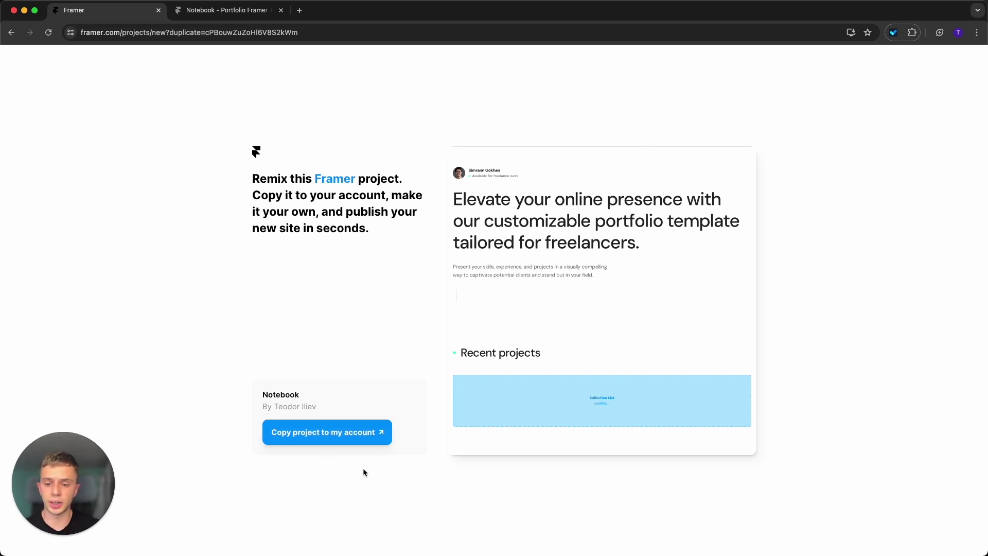
{"action": "left_click", "coordinate": [336, 442]}
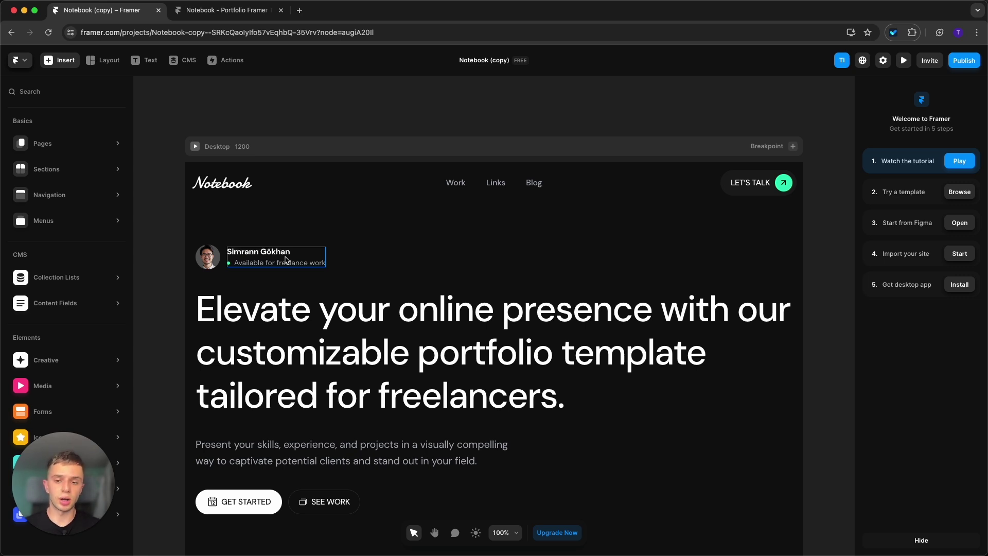
Step: Close the insert library and display the project's assets with its components and styles
{"action": "scroll", "coordinate": [561, 231], "scroll_direction": "down", "scroll_amount": 5}
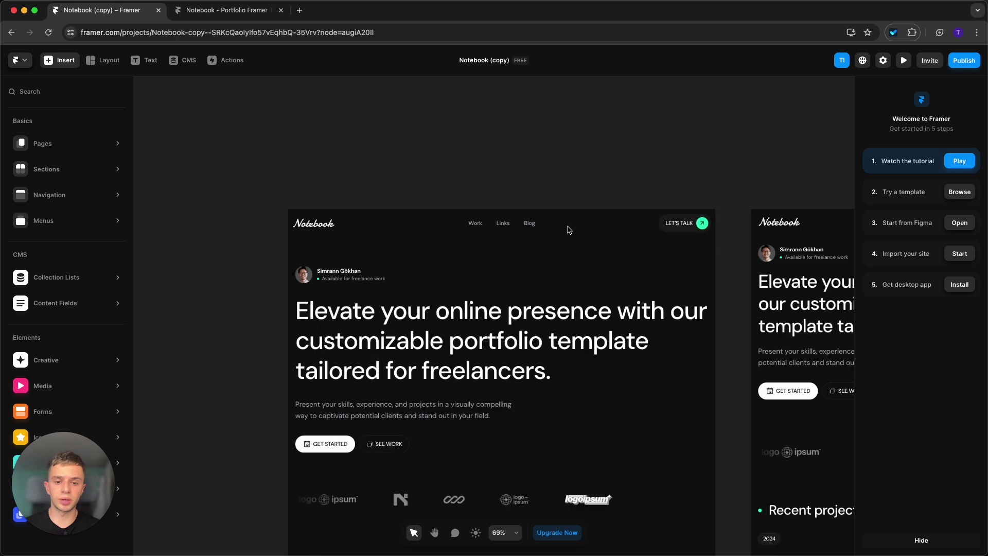
{"action": "scroll", "coordinate": [568, 230], "scroll_direction": "down", "scroll_amount": 2}
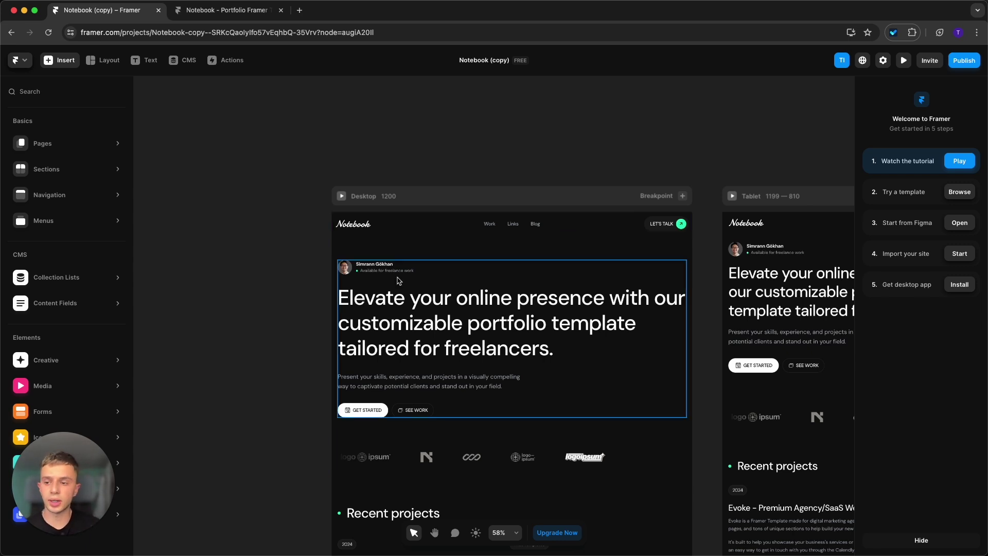
{"action": "key", "text": "Escape"}
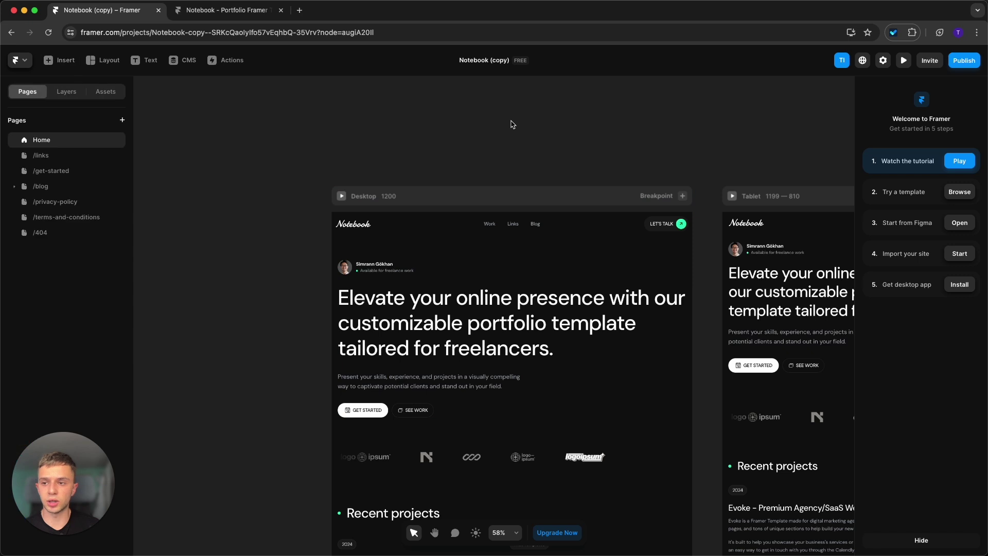
{"action": "scroll", "coordinate": [501, 117], "scroll_direction": "down", "scroll_amount": 2}
{"action": "key", "text": "v"}
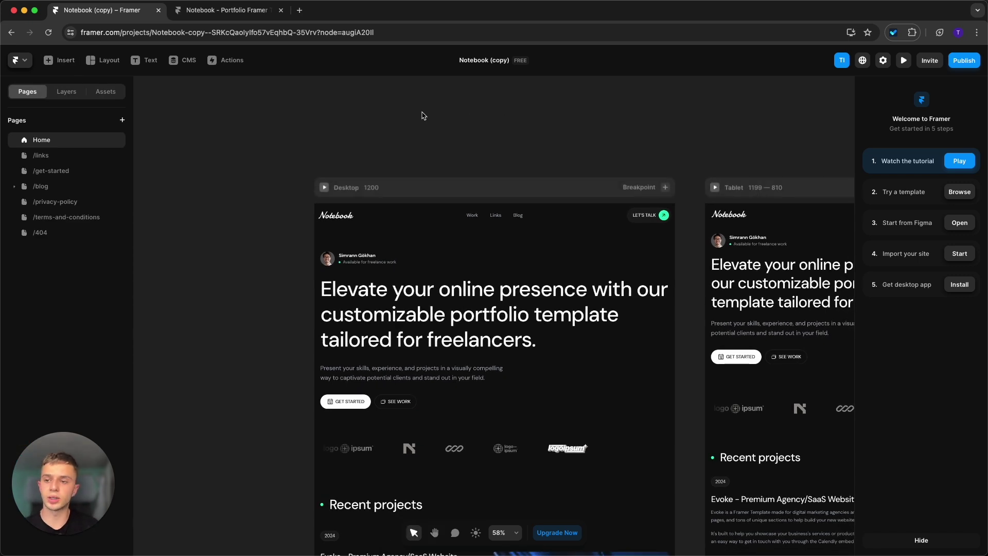
{"action": "left_click", "coordinate": [118, 92]}
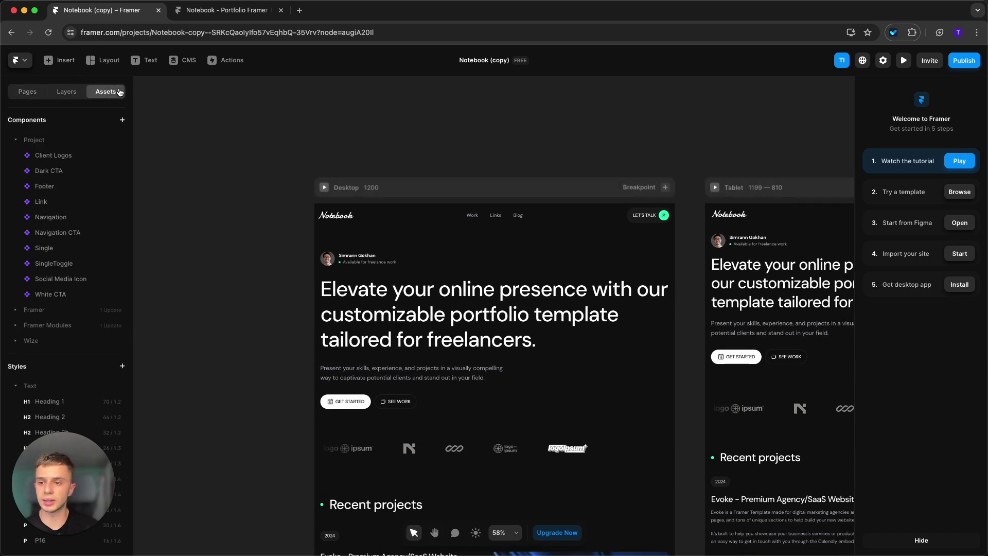
{"action": "left_click_drag", "start_coordinate": [61, 479], "coordinate": [175, 473]}
{"action": "left_click", "coordinate": [172, 352]}
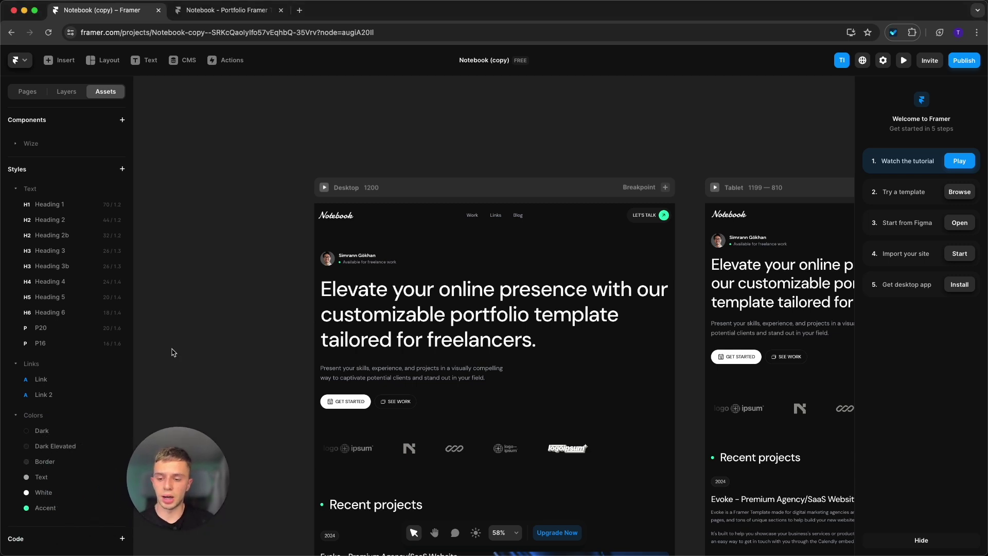
{"action": "left_click_drag", "start_coordinate": [138, 509], "coordinate": [164, 375]}
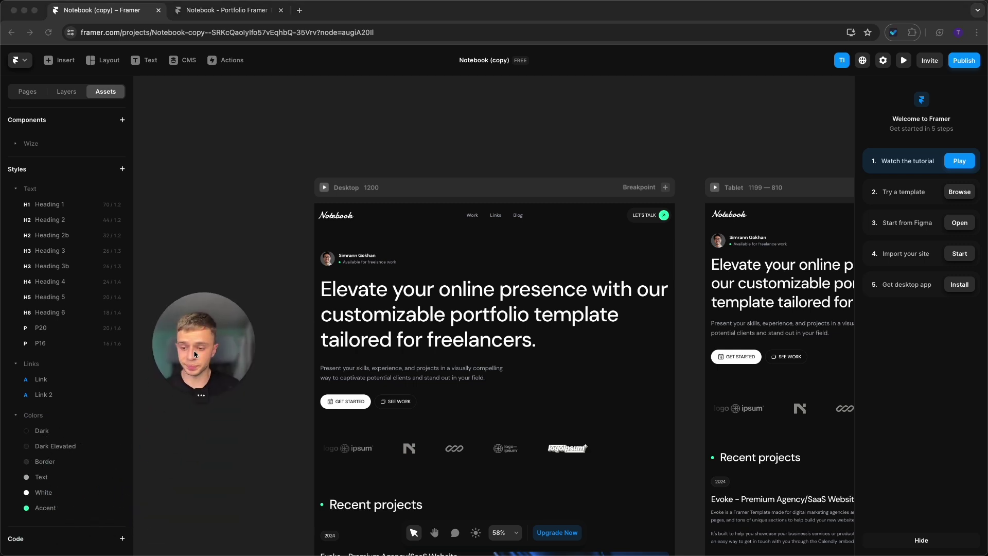
Step: Change the Accent color style to pink, #FA39AD, and close its editor
{"action": "left_click", "coordinate": [77, 511]}
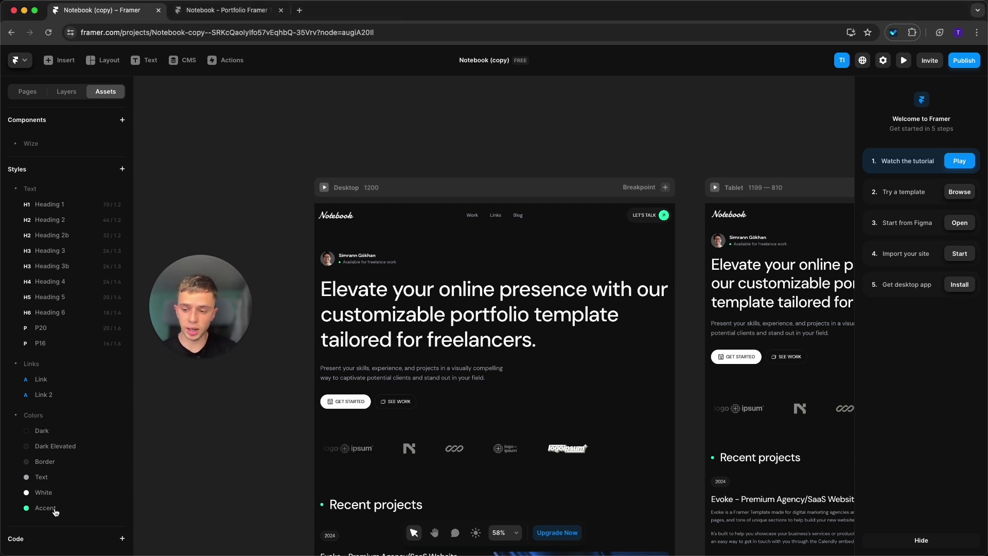
{"action": "left_click", "coordinate": [56, 511]}
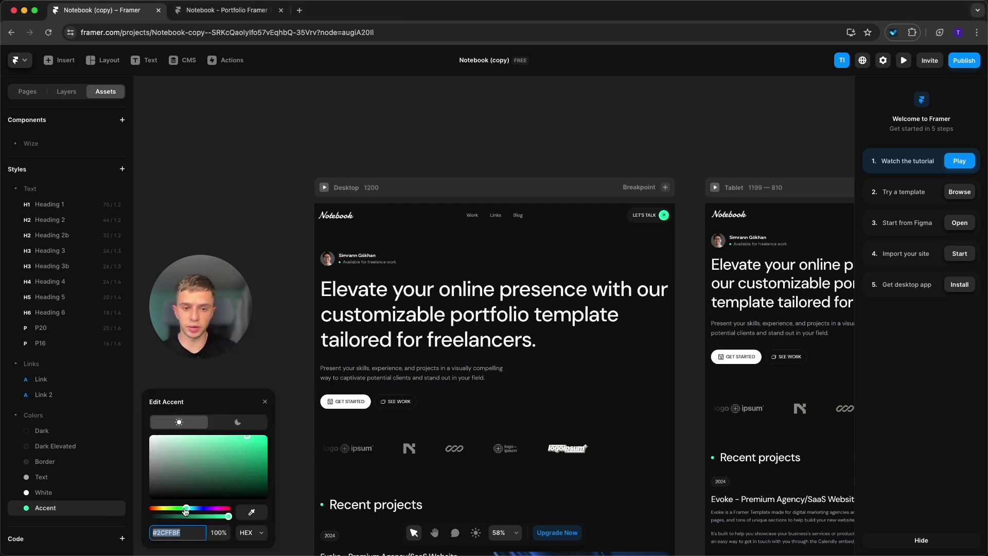
{"action": "left_click_drag", "start_coordinate": [185, 510], "coordinate": [229, 513]}
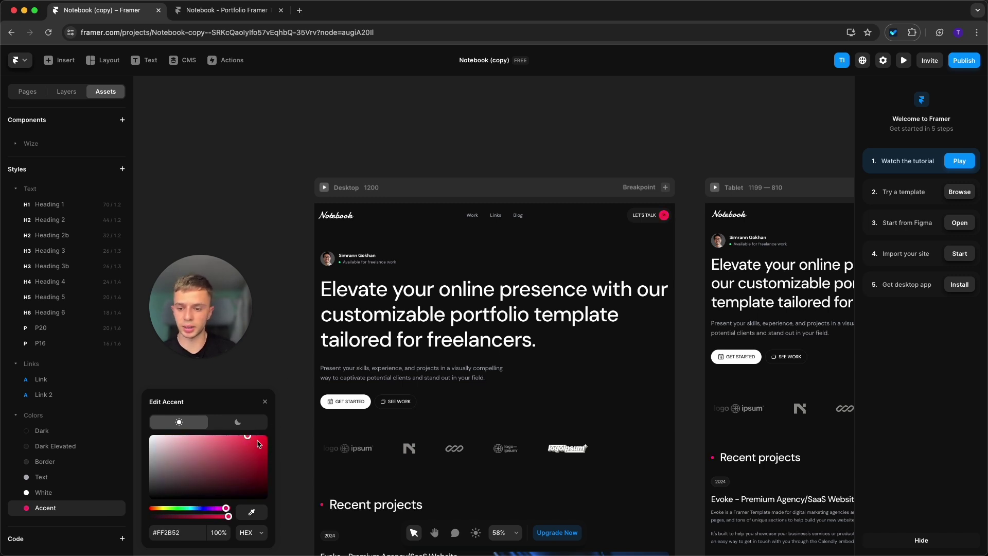
{"action": "left_click_drag", "start_coordinate": [259, 444], "coordinate": [240, 436]}
{"action": "left_click_drag", "start_coordinate": [226, 508], "coordinate": [223, 511]}
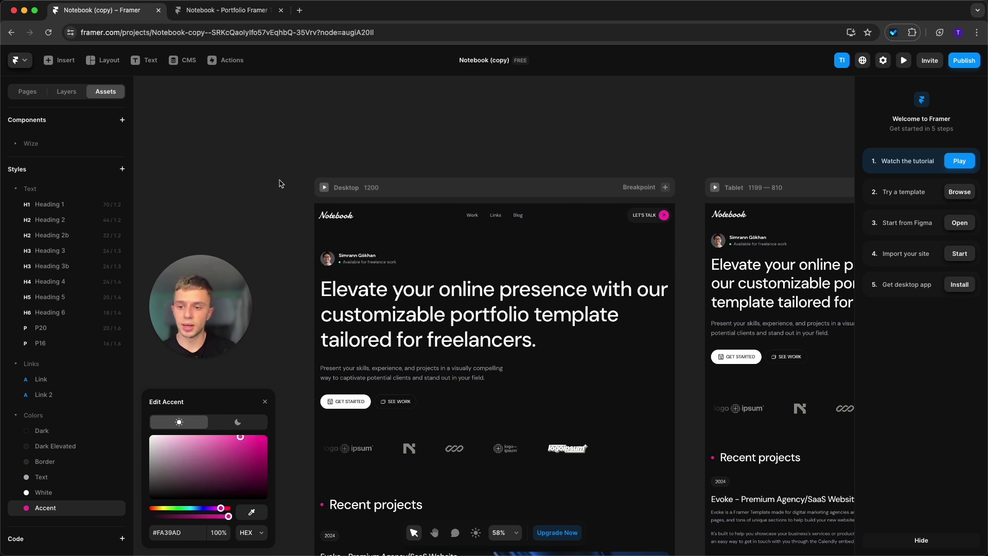
{"action": "left_click", "coordinate": [277, 396]}
Step: Review the new accent on the page and change the Dark color style's dark-mode value to #0F0F12
{"action": "scroll", "coordinate": [409, 391], "scroll_direction": "down", "scroll_amount": 9}
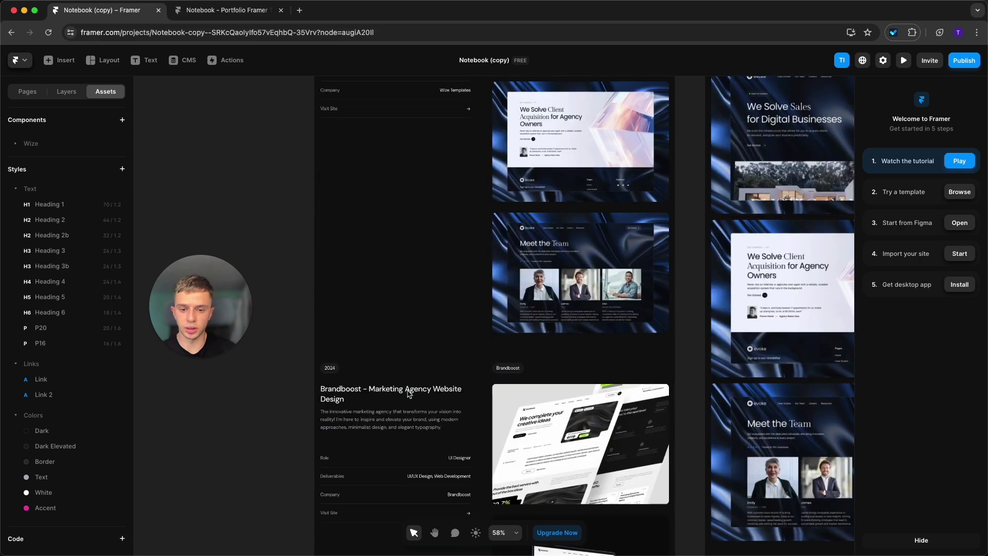
{"action": "scroll", "coordinate": [410, 391], "scroll_direction": "up", "scroll_amount": 12}
{"action": "scroll", "coordinate": [409, 391], "scroll_direction": "down", "scroll_amount": 6}
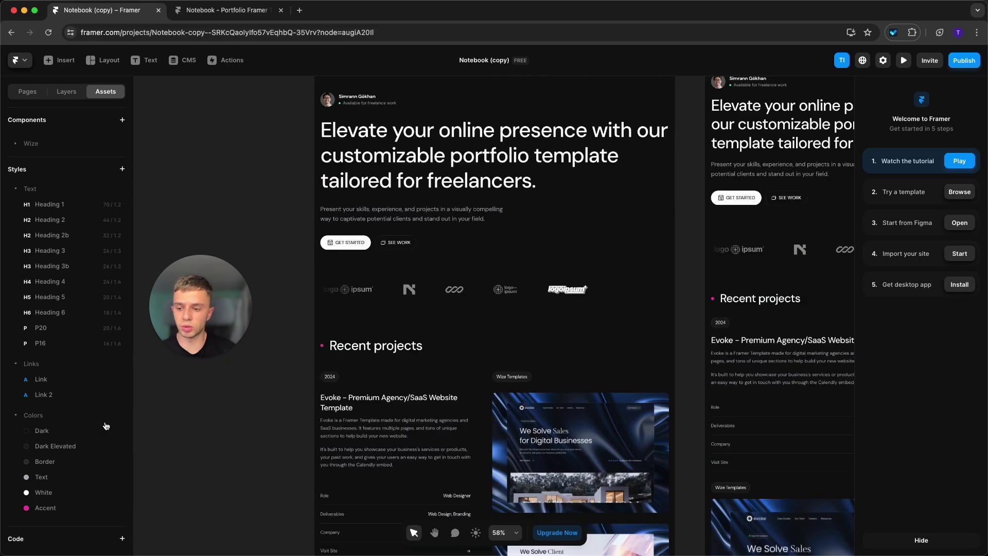
{"action": "scroll", "coordinate": [183, 409], "scroll_direction": "up", "scroll_amount": 1}
{"action": "left_click", "coordinate": [36, 432]}
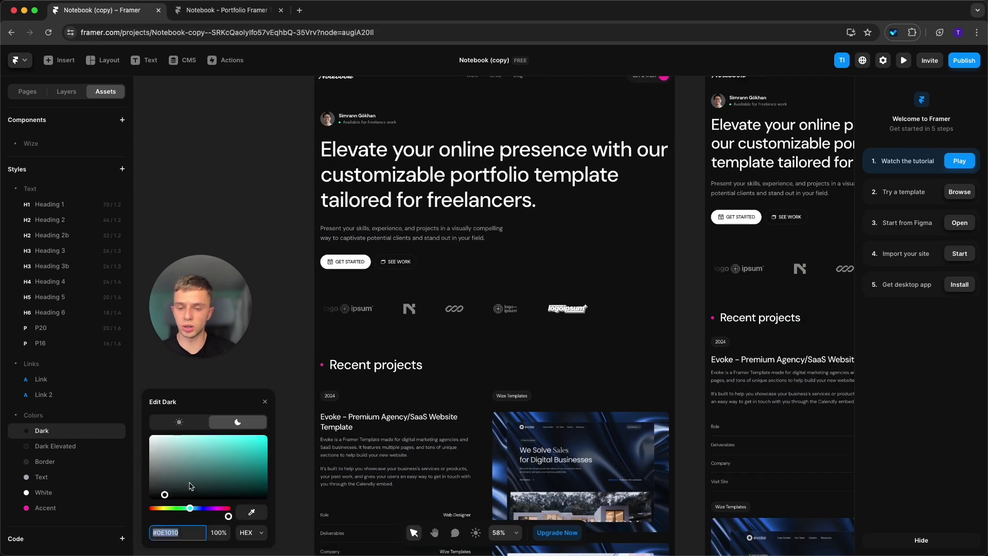
{"action": "left_click_drag", "start_coordinate": [191, 486], "coordinate": [172, 497]}
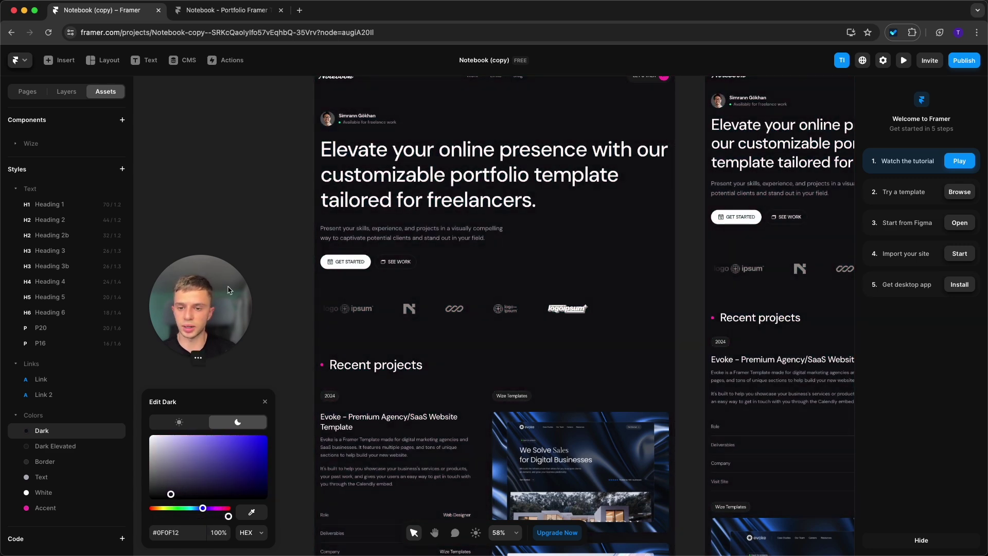
Step: Check the Dark Elevated color style's dark-mode value and close the color editor
{"action": "left_click", "coordinate": [72, 450]}
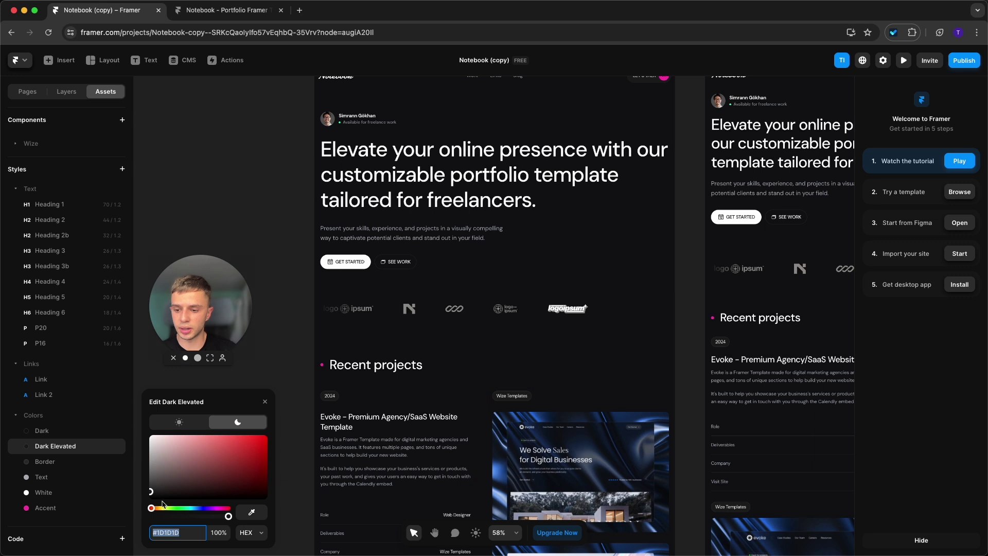
{"action": "left_click", "coordinate": [241, 215]}
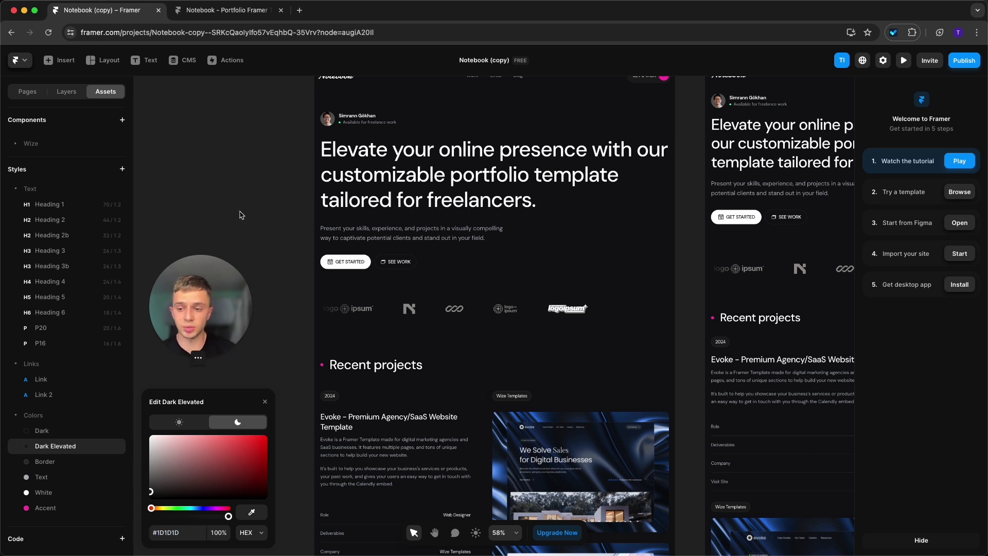
{"action": "left_click", "coordinate": [265, 402]}
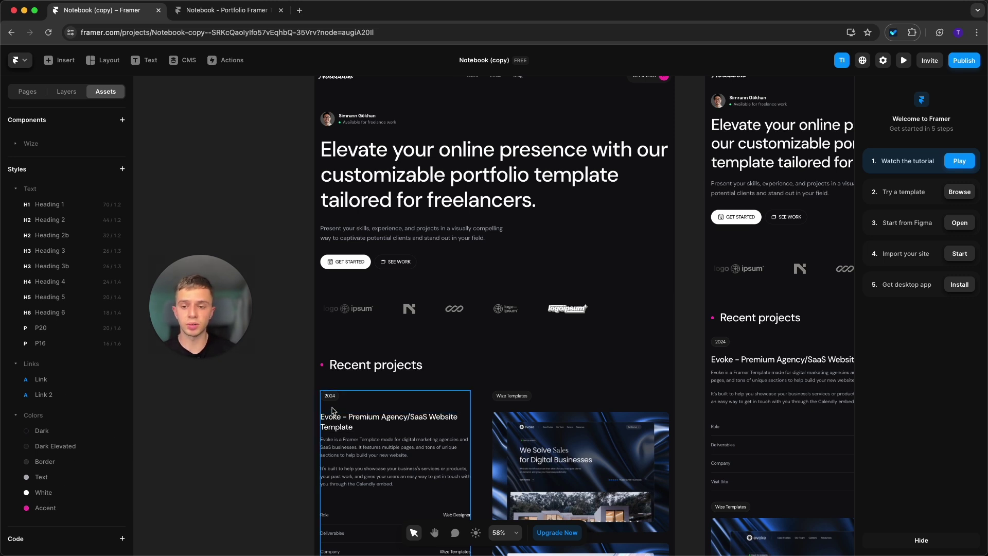
Step: Apply the Accent color style to the 2024 year label of the first recent project on the Desktop layout
{"action": "scroll", "coordinate": [332, 411], "scroll_direction": "up", "scroll_amount": 2}
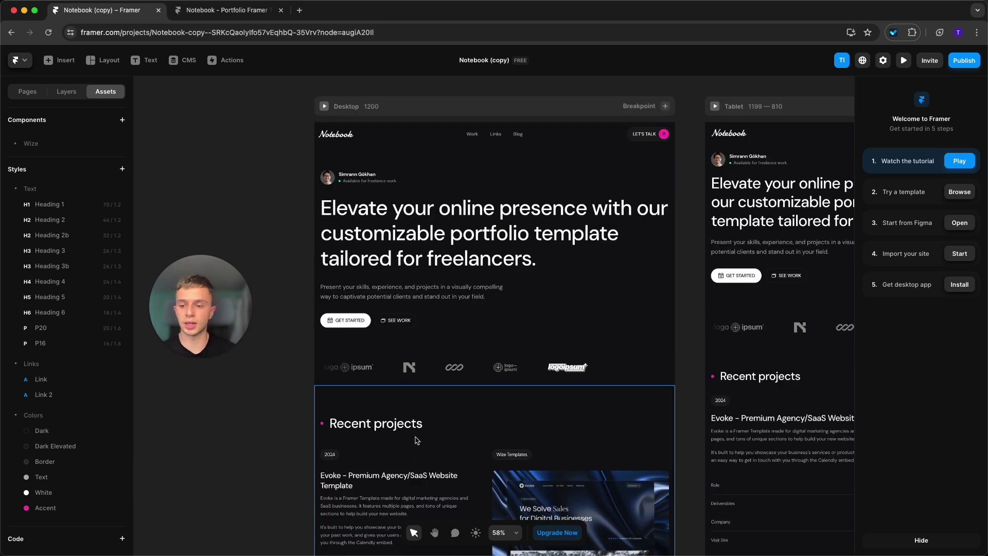
{"action": "scroll", "coordinate": [415, 436], "scroll_direction": "down", "scroll_amount": 1}
{"action": "left_click", "coordinate": [329, 440]}
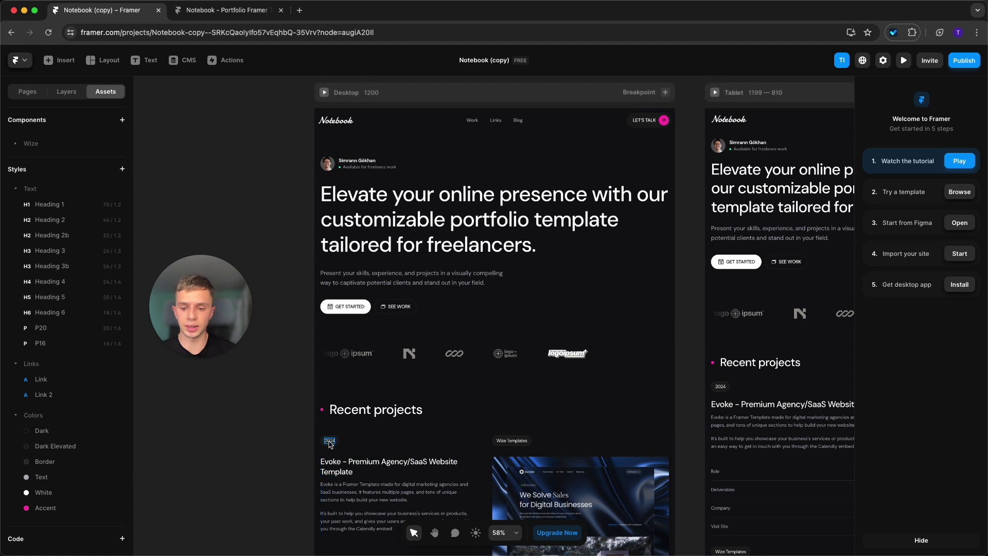
{"action": "scroll", "coordinate": [914, 445], "scroll_direction": "down", "scroll_amount": 5}
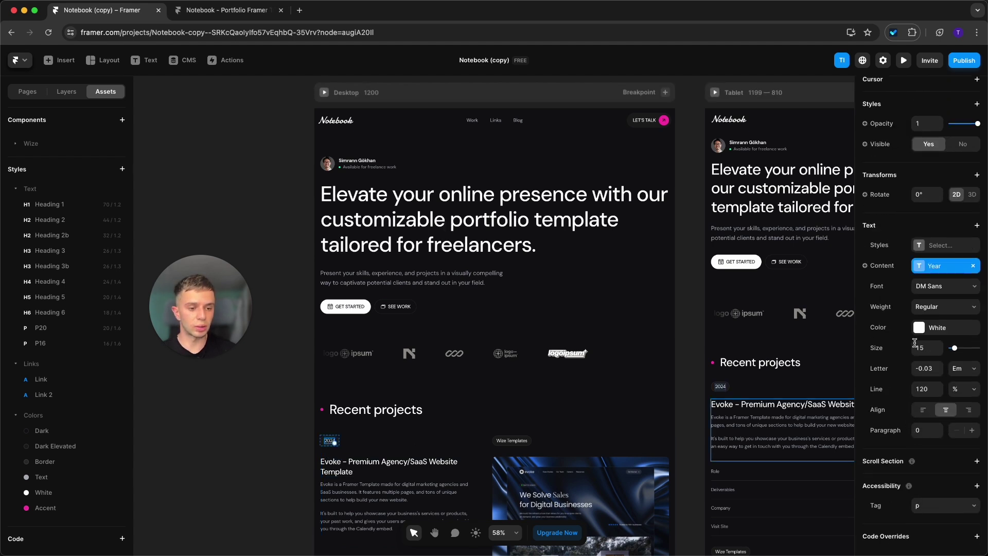
{"action": "left_click", "coordinate": [920, 328]}
{"action": "left_click_drag", "start_coordinate": [795, 306], "coordinate": [806, 279]}
{"action": "left_click", "coordinate": [749, 532]}
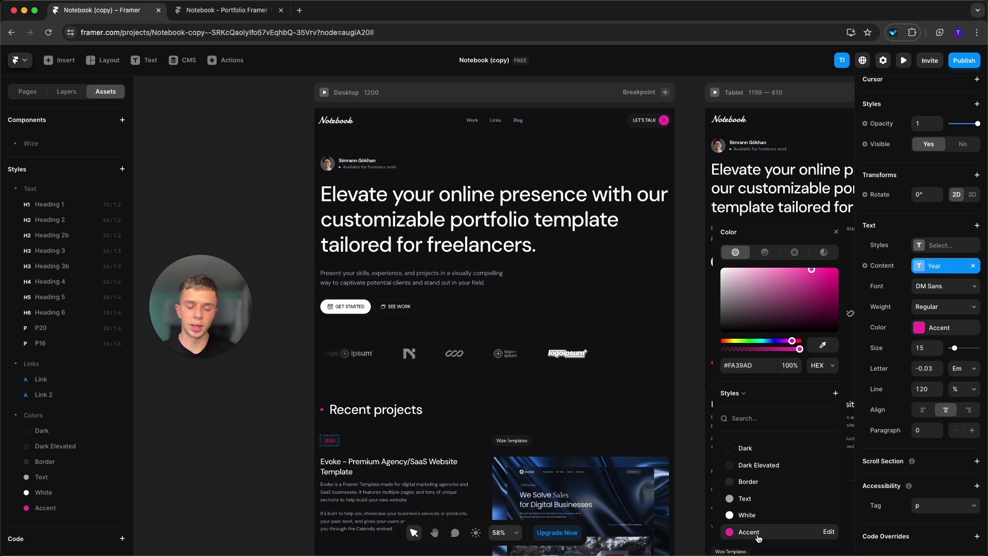
{"action": "left_click", "coordinate": [264, 465]}
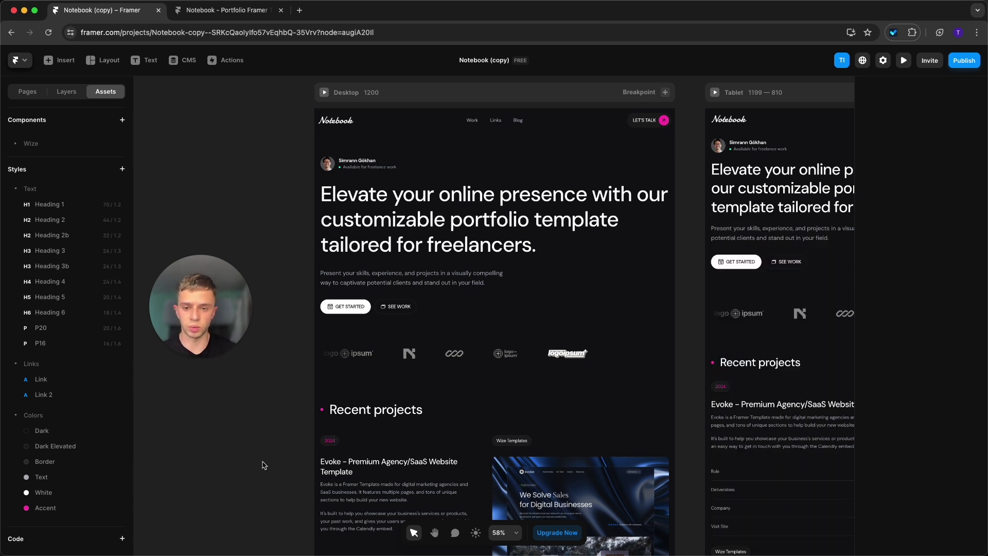
Step: Select the Recent projects section on the Desktop layout and show it in the page's layer hierarchy
{"action": "left_click", "coordinate": [377, 388]}
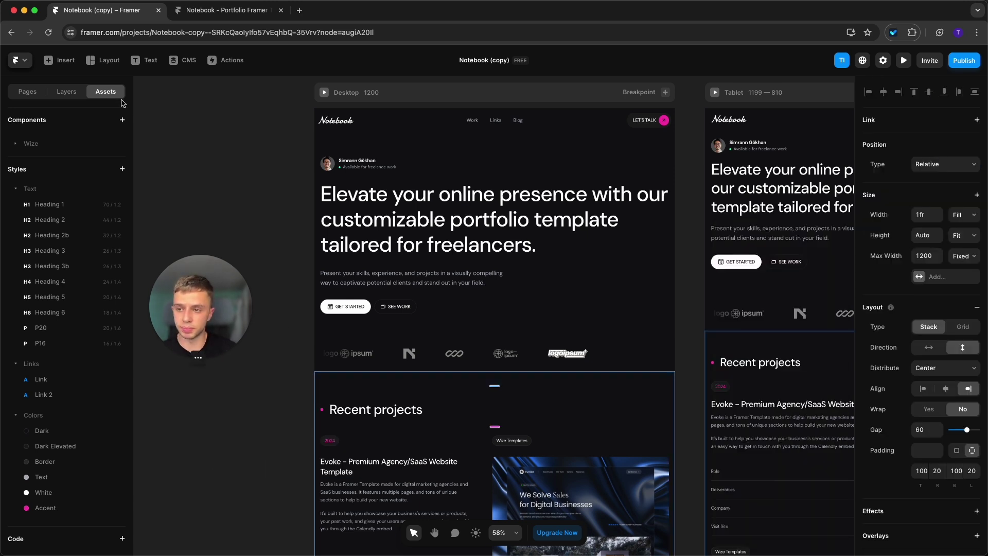
{"action": "left_click", "coordinate": [66, 91]}
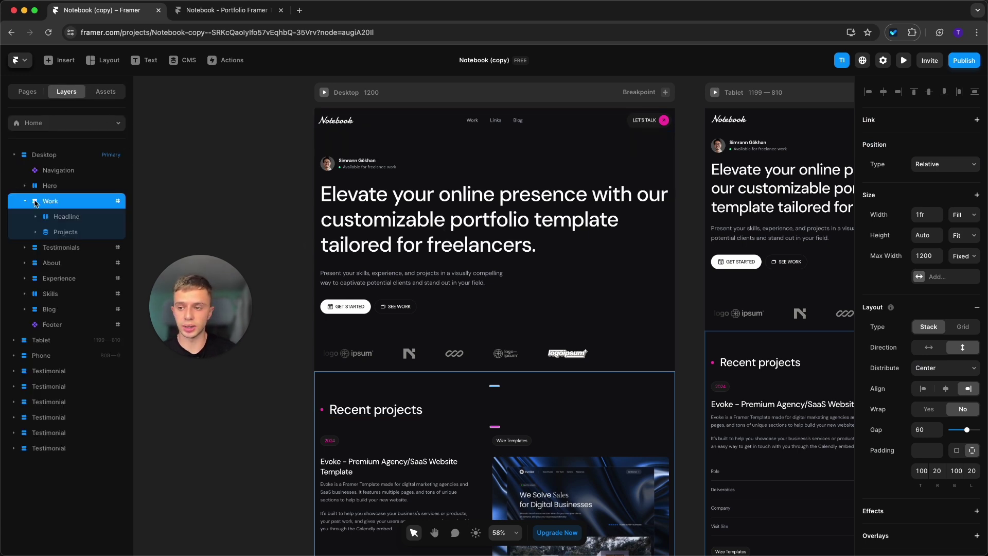
Step: Fill the Desktop layout's Work section with the White color style
{"action": "scroll", "coordinate": [941, 393], "scroll_direction": "down", "scroll_amount": 5}
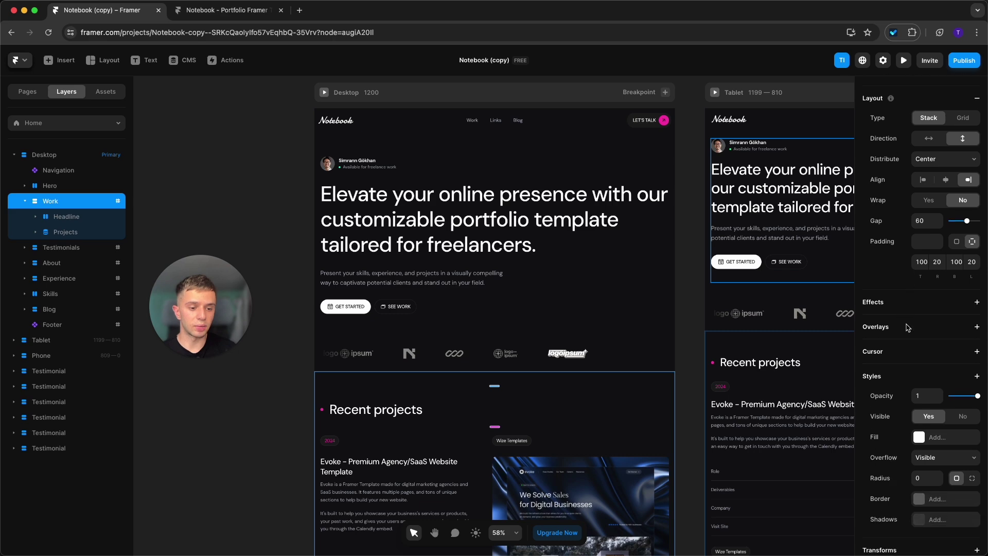
{"action": "scroll", "coordinate": [941, 392], "scroll_direction": "down", "scroll_amount": 5}
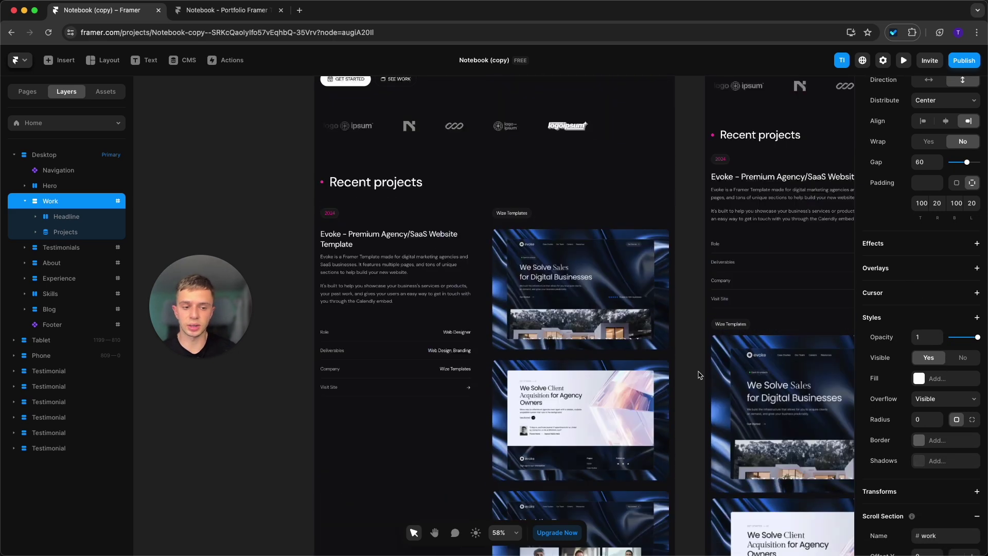
{"action": "left_click", "coordinate": [921, 377]}
{"action": "left_click", "coordinate": [772, 515]}
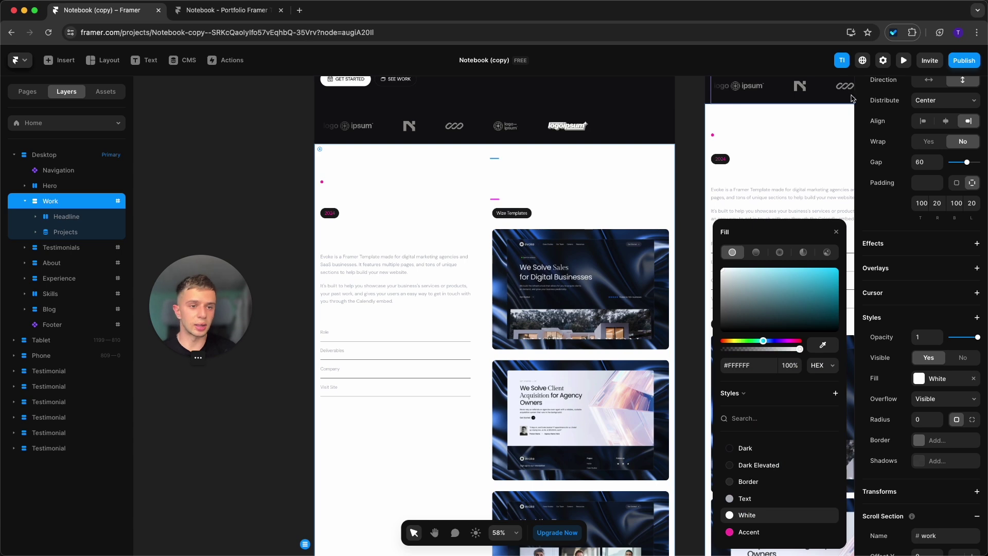
Step: Preview the page, examine how the Recent projects background spans the page width, and return to the editor
{"action": "left_click", "coordinate": [905, 60]}
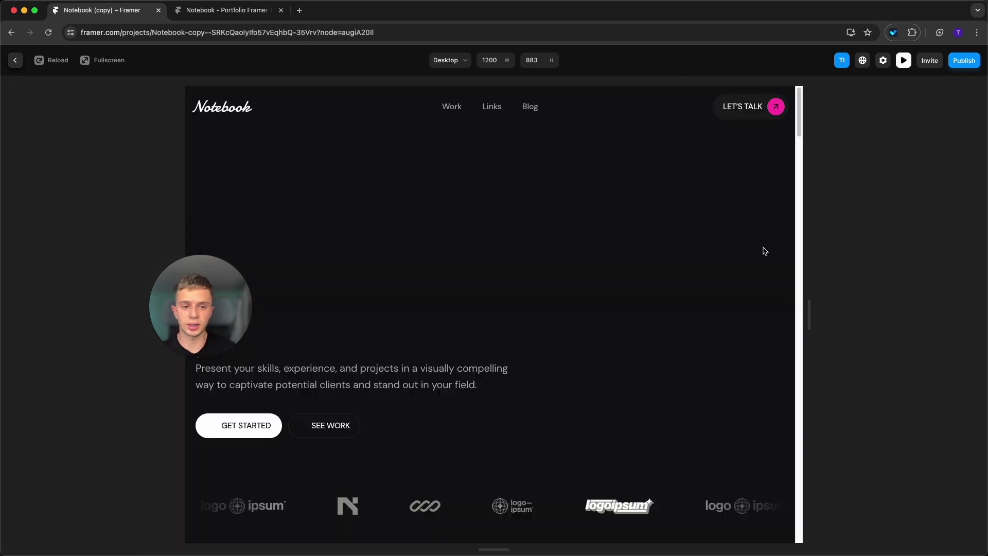
{"action": "scroll", "coordinate": [753, 338], "scroll_direction": "down", "scroll_amount": 8}
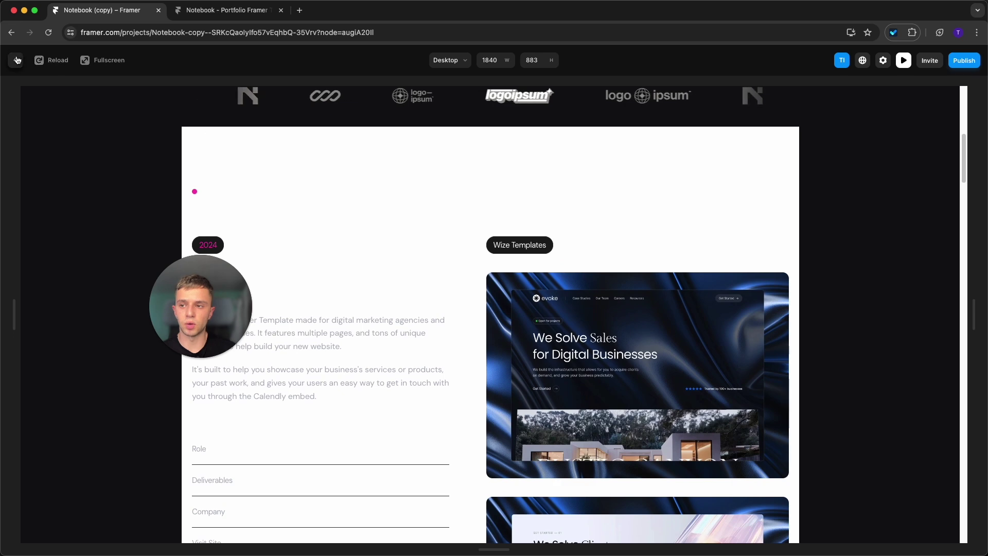
{"action": "key", "text": "Escape"}
Step: Remove the White fill from the Work section
{"action": "scroll", "coordinate": [940, 305], "scroll_direction": "up", "scroll_amount": 5}
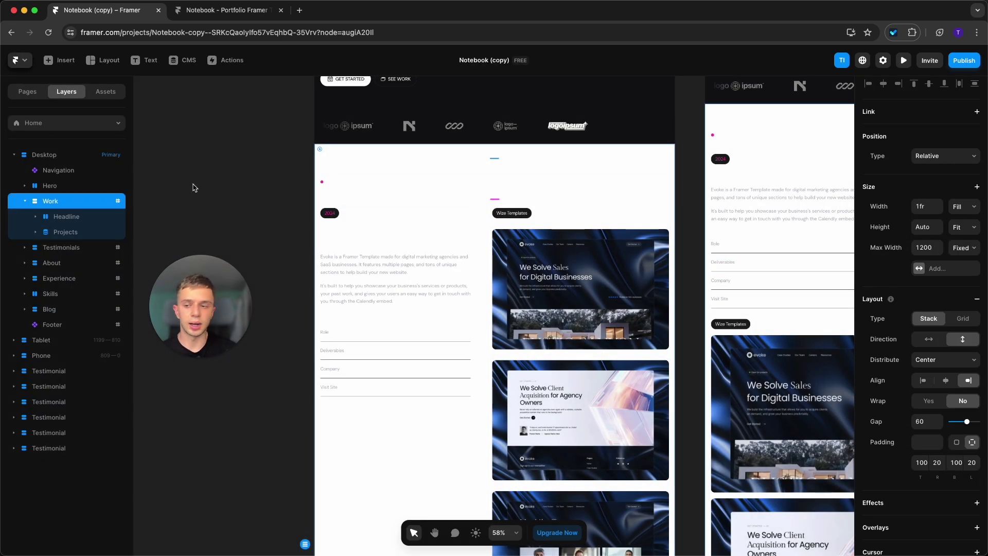
{"action": "scroll", "coordinate": [939, 262], "scroll_direction": "up", "scroll_amount": 1}
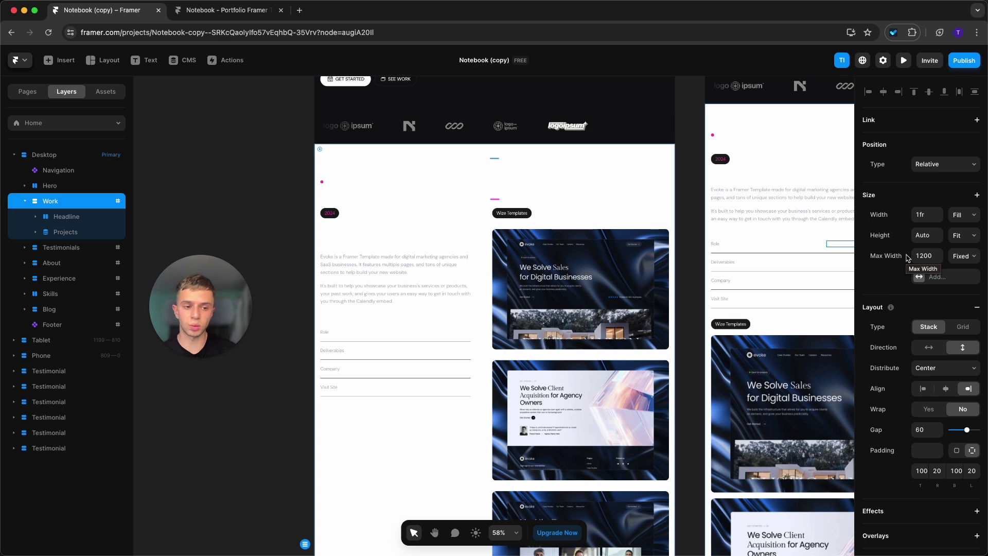
{"action": "scroll", "coordinate": [907, 259], "scroll_direction": "down", "scroll_amount": 2}
{"action": "scroll", "coordinate": [908, 259], "scroll_direction": "down", "scroll_amount": 5}
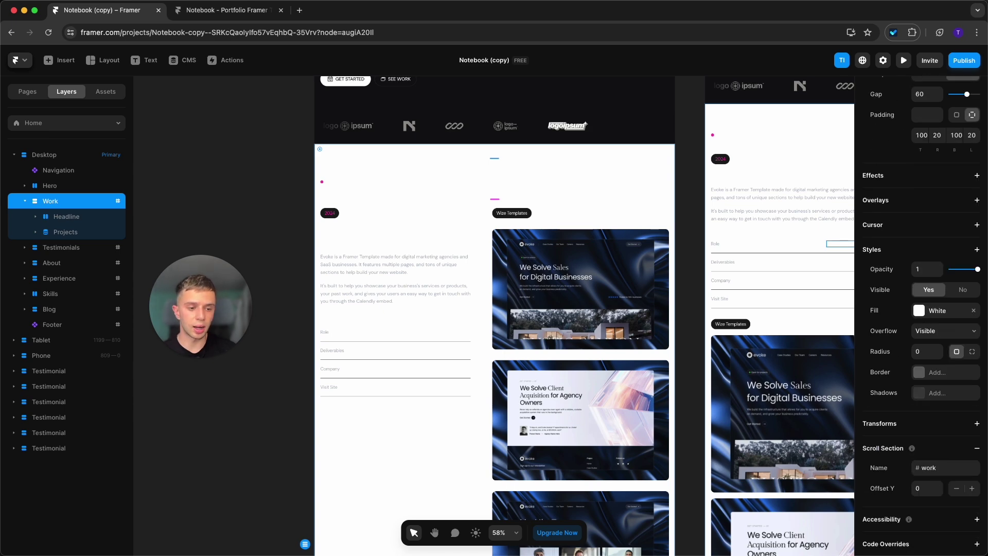
{"action": "left_click", "coordinate": [974, 310]}
Step: Wrap the Work section in a new stack
{"action": "scroll", "coordinate": [921, 309], "scroll_direction": "up", "scroll_amount": 7}
{"action": "right_click", "coordinate": [64, 204]}
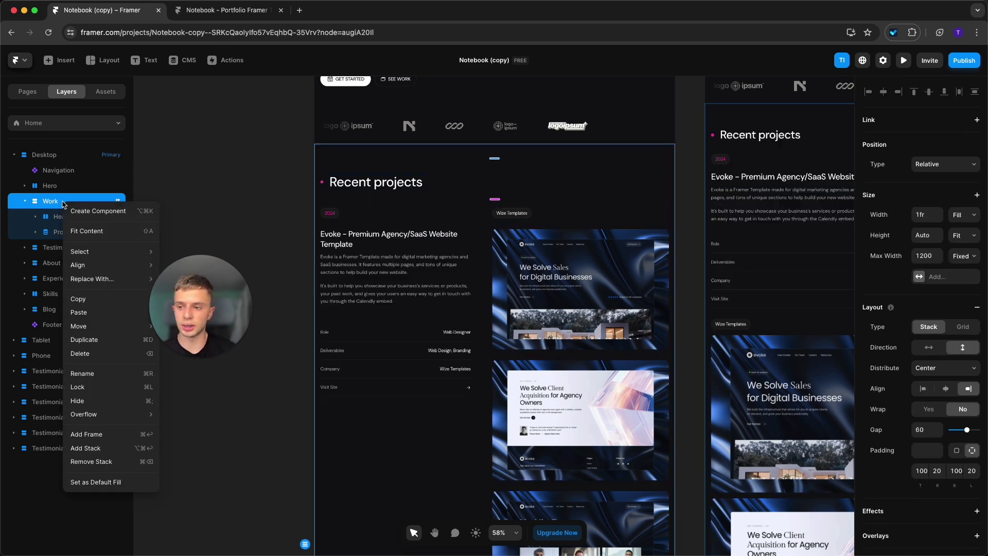
{"action": "left_click", "coordinate": [85, 449]}
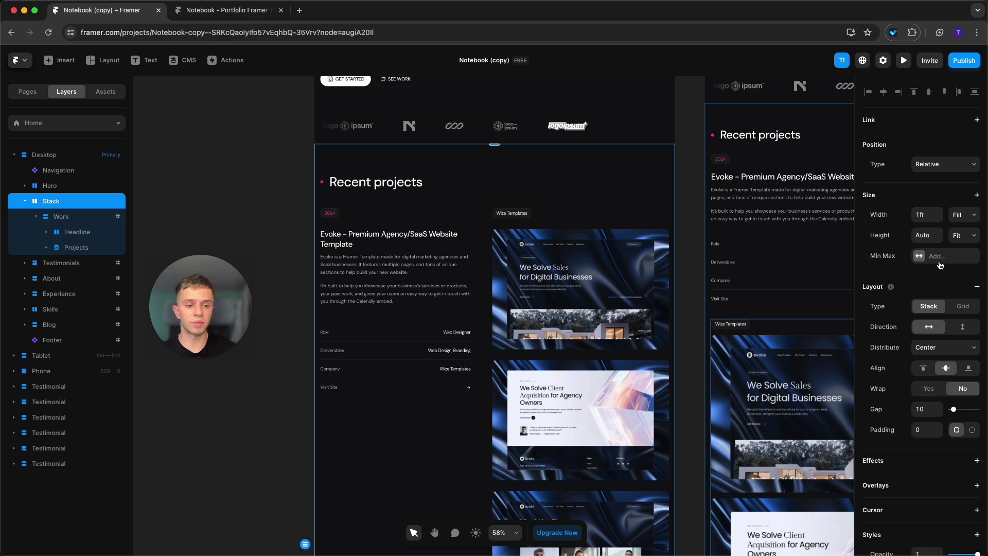
Step: Fill the stack around the Work section with the Dark Elevated color style
{"action": "scroll", "coordinate": [940, 288], "scroll_direction": "down", "scroll_amount": 8}
{"action": "left_click", "coordinate": [931, 392]}
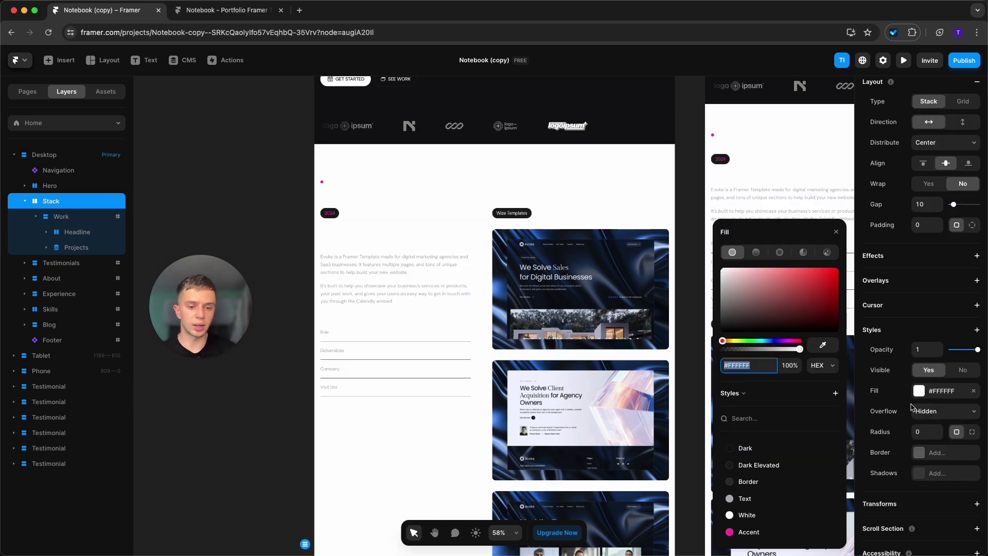
{"action": "left_click", "coordinate": [756, 464]}
{"action": "left_click", "coordinate": [254, 137]}
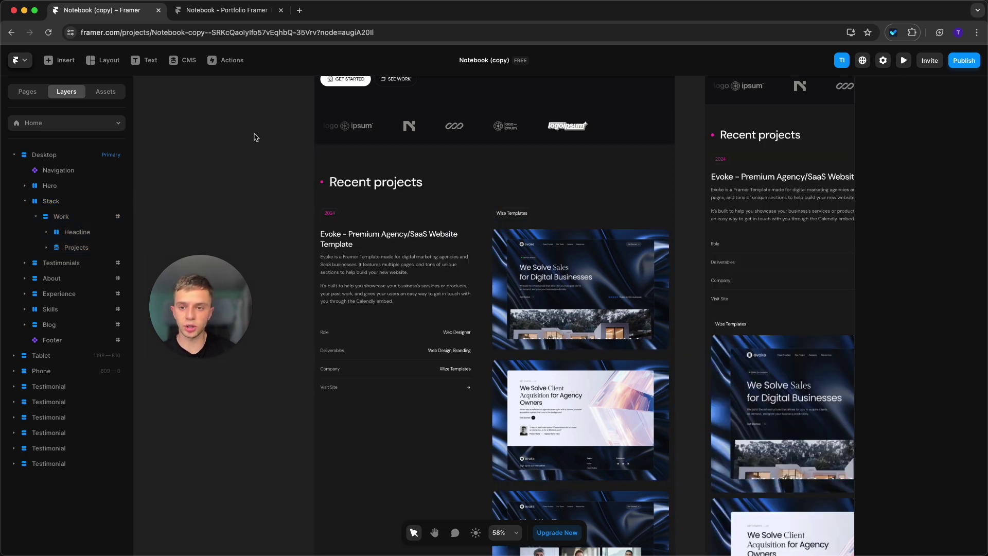
Step: Preview the page, examine the background of the Recent projects section, and return to the editor
{"action": "left_click", "coordinate": [903, 60]}
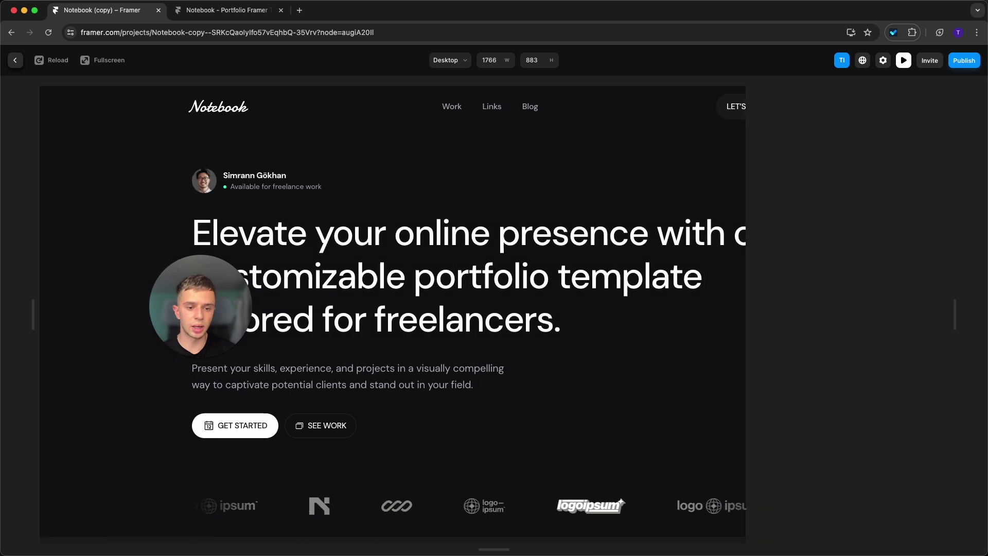
{"action": "scroll", "coordinate": [880, 233], "scroll_direction": "down", "scroll_amount": 6}
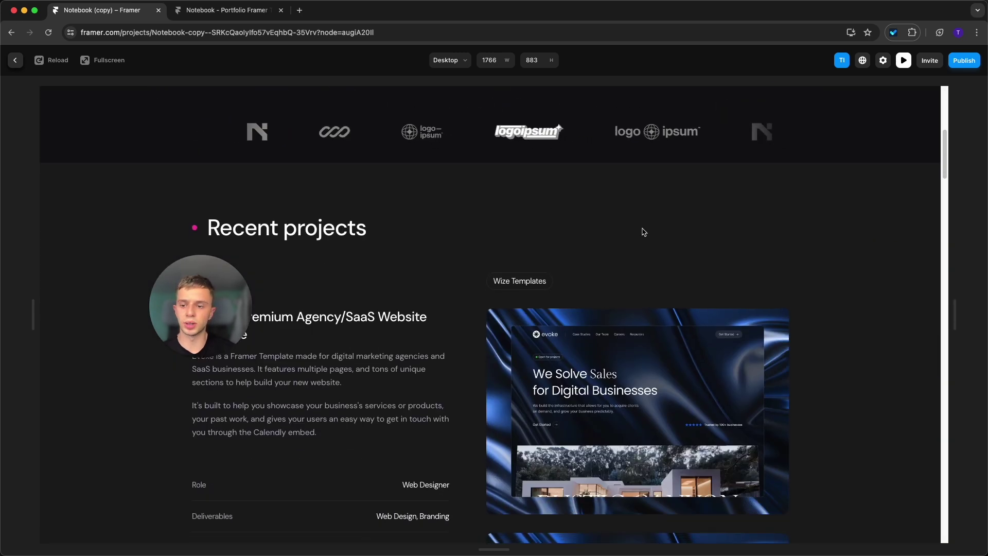
{"action": "scroll", "coordinate": [342, 185], "scroll_direction": "down", "scroll_amount": 2}
{"action": "scroll", "coordinate": [342, 185], "scroll_direction": "up", "scroll_amount": 2}
{"action": "left_click", "coordinate": [15, 60]}
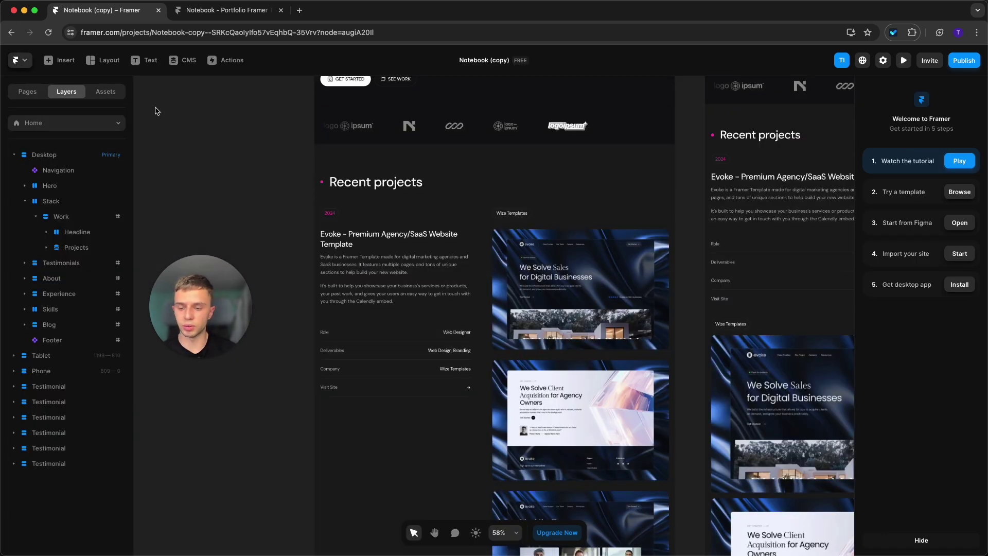
Step: Open the page's Navigation component for editing and select the Notebook logo text in its Desktop variant
{"action": "left_click_drag", "start_coordinate": [235, 305], "coordinate": [124, 472]}
{"action": "left_click", "coordinate": [249, 384]}
{"action": "scroll", "coordinate": [273, 379], "scroll_direction": "up", "scroll_amount": 6}
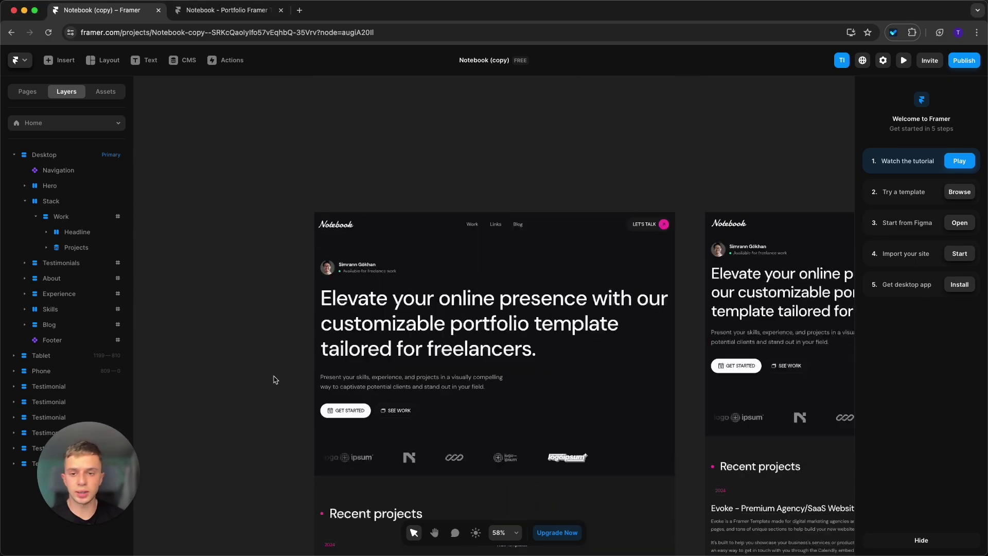
{"action": "double_click", "coordinate": [508, 234]}
{"action": "double_click", "coordinate": [222, 332]}
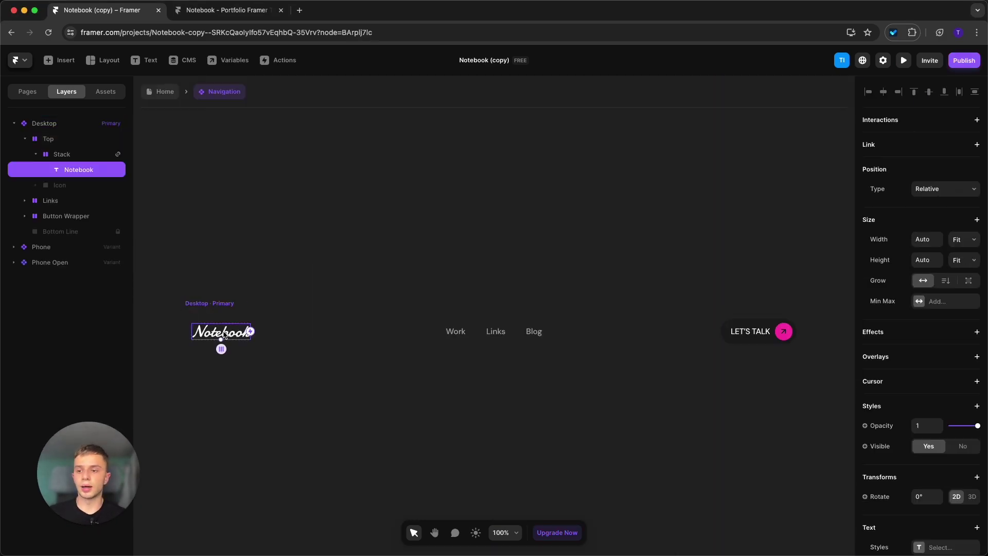
{"action": "left_click", "coordinate": [302, 215]}
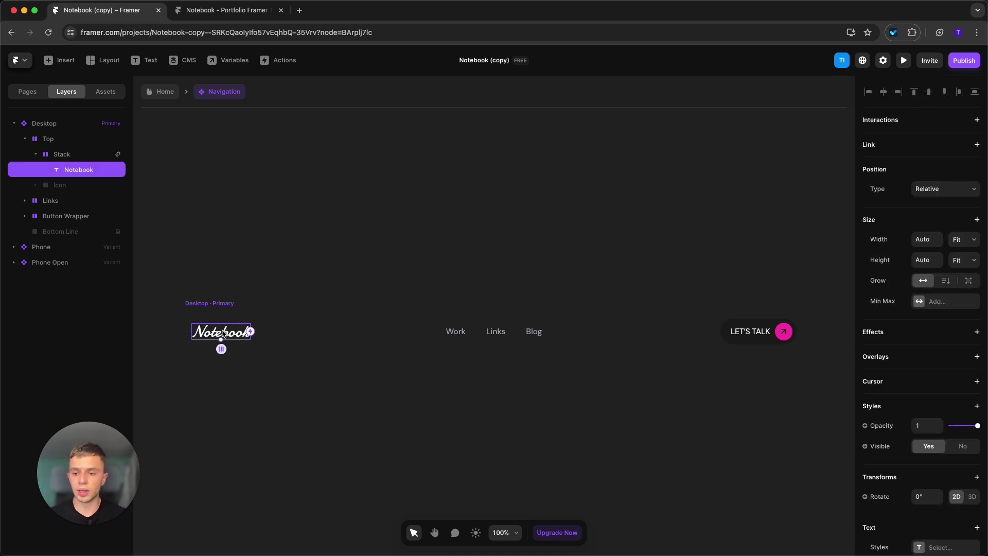
Step: Replace the Notebook logo text in the Desktop navigation with the site owner's first name
{"action": "double_click", "coordinate": [223, 332]}
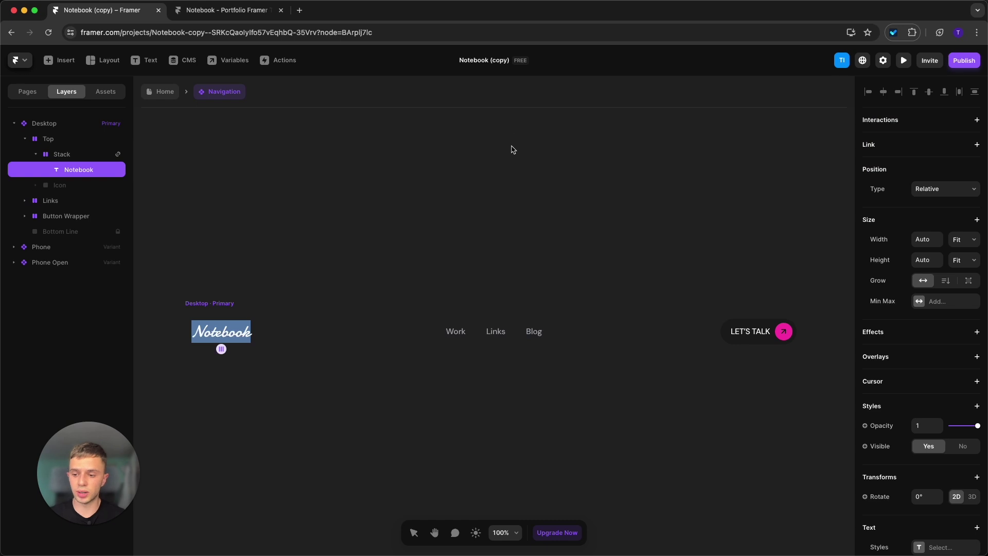
{"action": "type", "text": "Teo"}
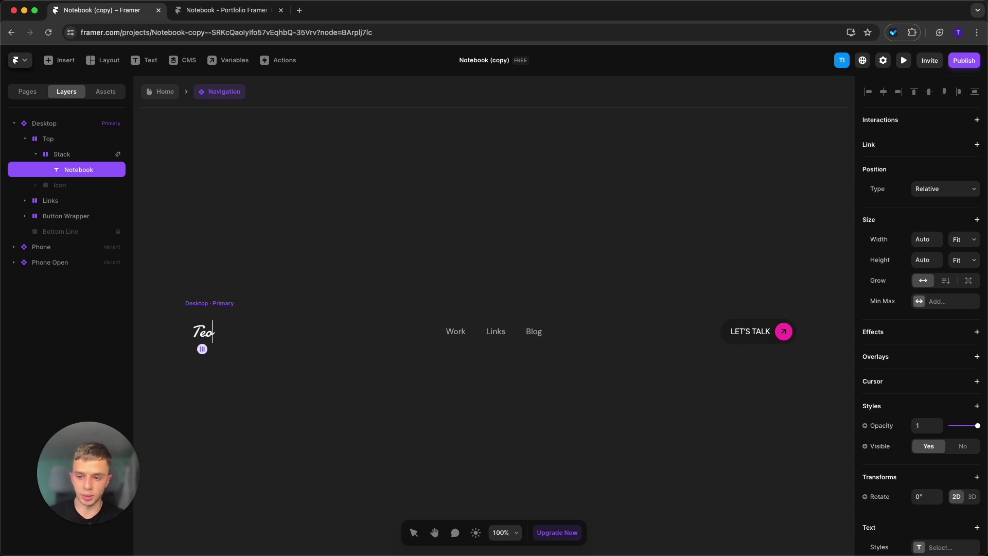
{"action": "left_click", "coordinate": [262, 320]}
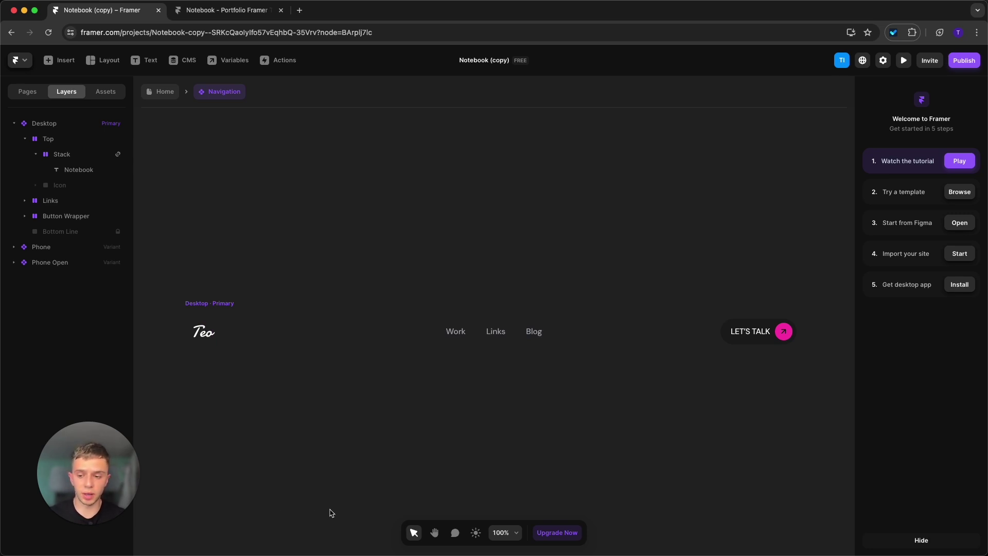
Step: Paste the copied Pilot logo graphic onto the empty canvas above the Desktop navigation
{"action": "key", "text": "super+v"}
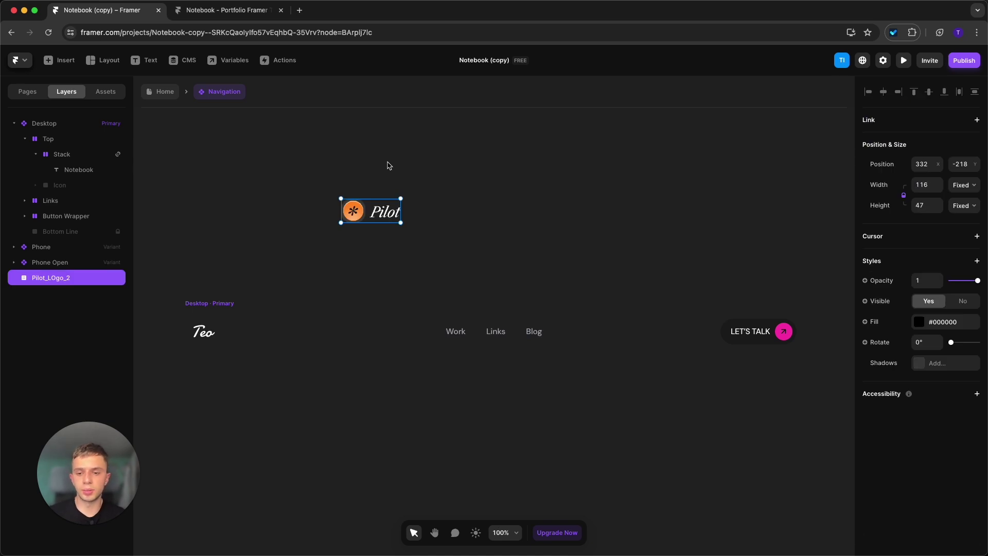
{"action": "left_click", "coordinate": [383, 168]}
{"action": "mouse_move", "coordinate": [303, 173]}
{"action": "left_mouse_down"}
{"action": "mouse_move", "coordinate": [442, 252]}
{"action": "mouse_move", "coordinate": [311, 167]}
{"action": "left_mouse_up"}
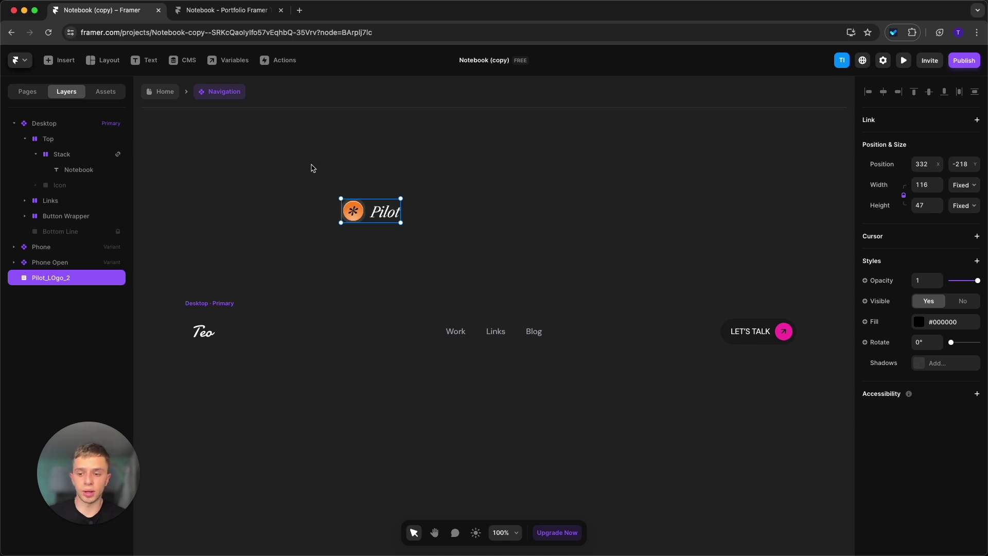
Step: Move the Pilot logo into the navigation's logo stack beside the text, and delete the Notebook text layer
{"action": "key", "text": "Delete"}
{"action": "left_click", "coordinate": [202, 335]}
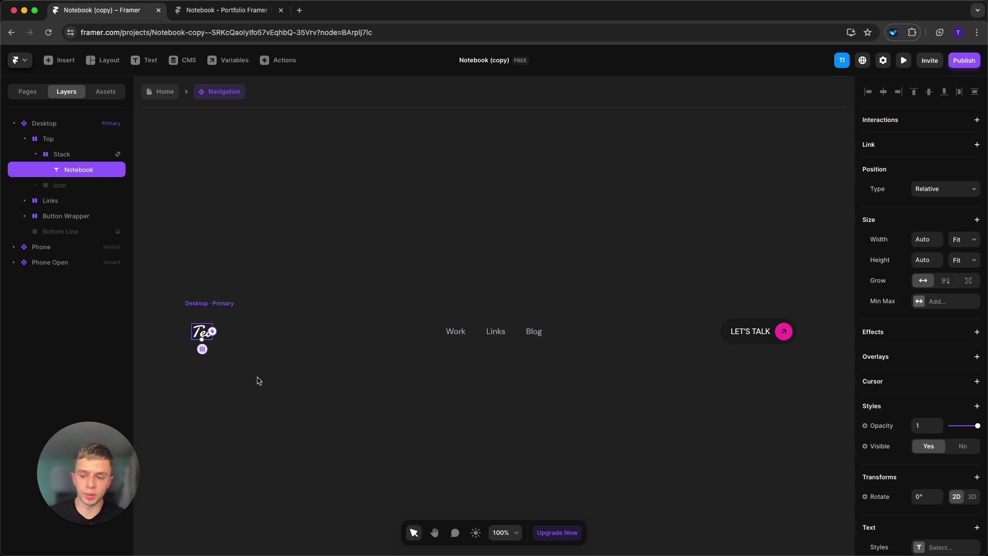
{"action": "key", "text": "super+z"}
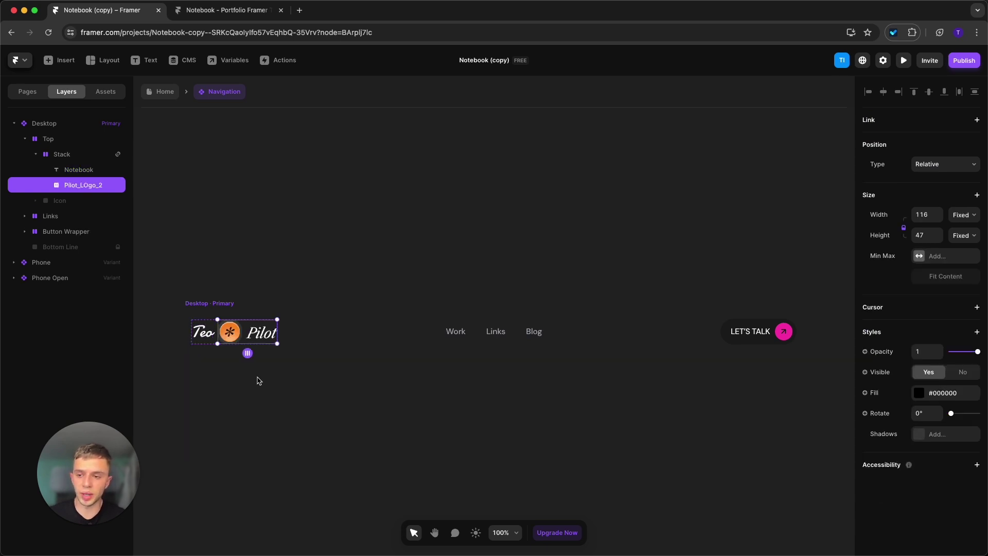
{"action": "left_click", "coordinate": [86, 171]}
{"action": "key", "text": "Delete"}
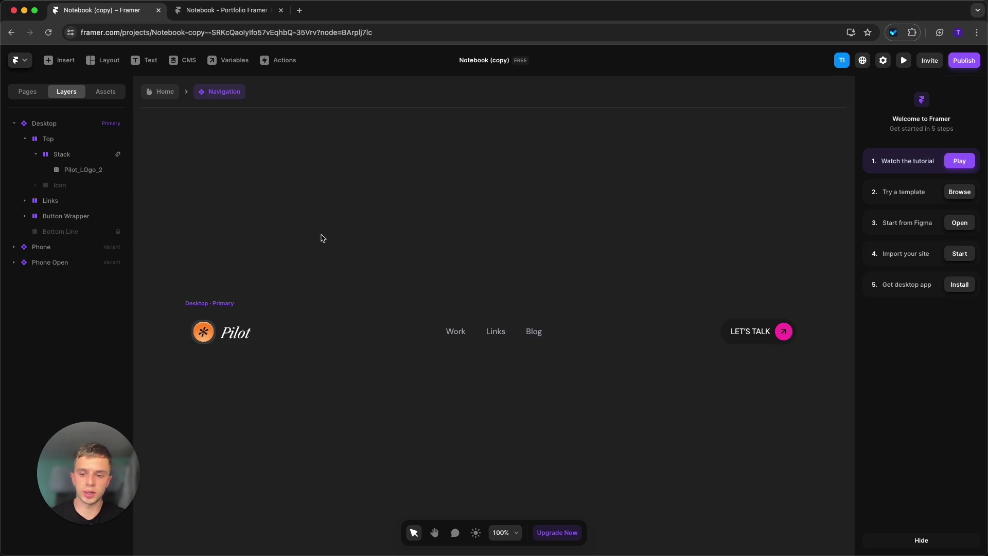
Step: Enlarge the Pilot logo proportionally to about 137 × 56 and check it across the Desktop and Phone navigation variants
{"action": "left_click_drag", "start_coordinate": [659, 192], "coordinate": [488, 182]}
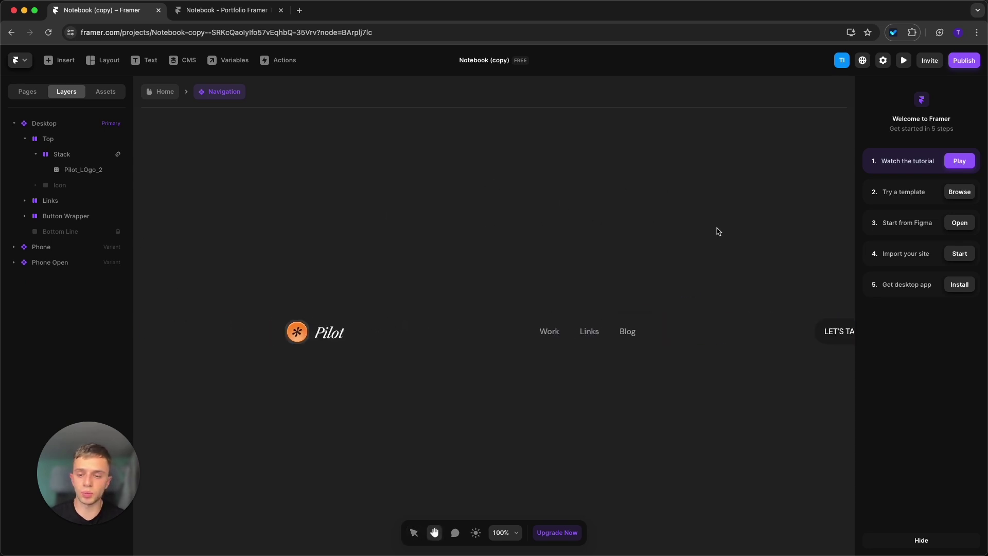
{"action": "left_click", "coordinate": [343, 334]}
{"action": "left_click_drag", "start_coordinate": [346, 336], "coordinate": [352, 335]}
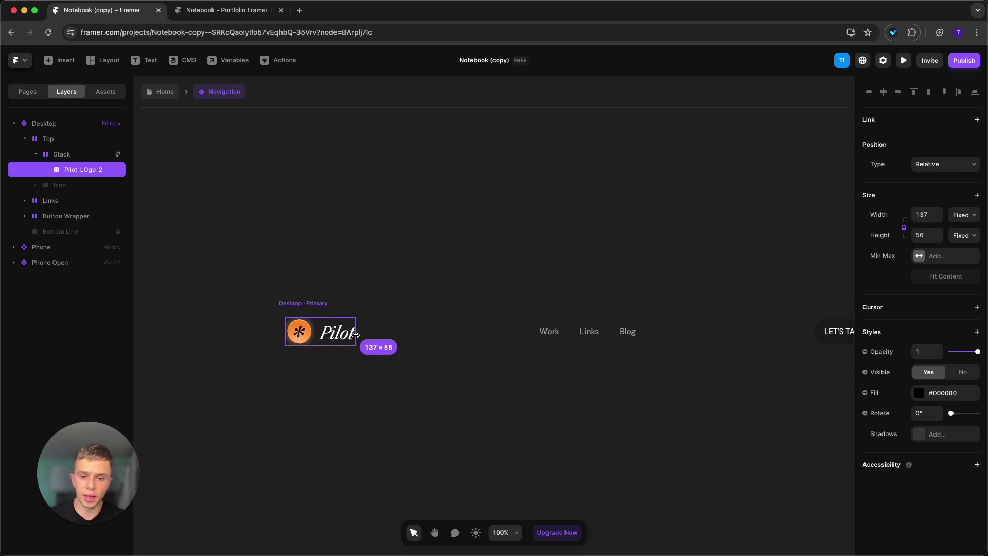
{"action": "left_click", "coordinate": [411, 265]}
{"action": "scroll", "coordinate": [435, 197], "scroll_direction": "right", "scroll_amount": 1}
{"action": "left_click_drag", "start_coordinate": [435, 197], "coordinate": [346, 194]}
{"action": "scroll", "coordinate": [357, 194], "scroll_direction": "left", "scroll_amount": 1}
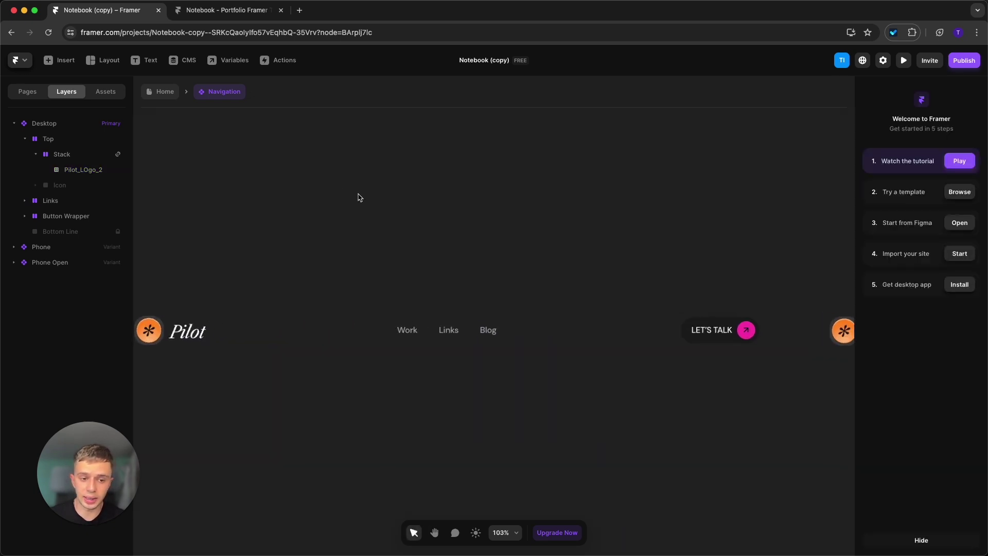
{"action": "scroll", "coordinate": [362, 171], "scroll_direction": "down", "scroll_amount": 5}
{"action": "scroll", "coordinate": [342, 192], "scroll_direction": "up", "scroll_amount": 5}
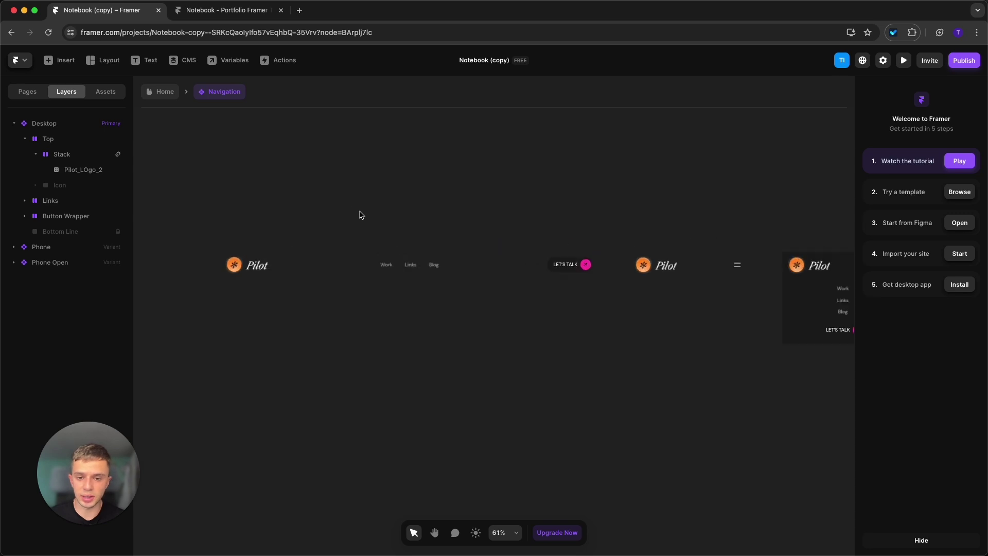
Step: Change the Desktop navigation's Work link text to "Resr"
{"action": "left_click", "coordinate": [395, 282]}
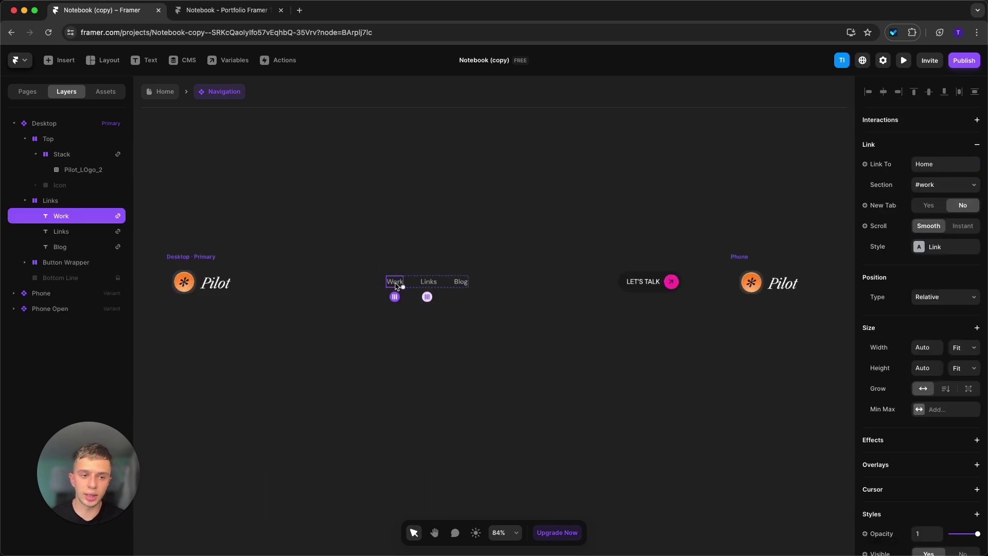
{"action": "double_click", "coordinate": [395, 283]}
{"action": "type", "text": "Resr"}
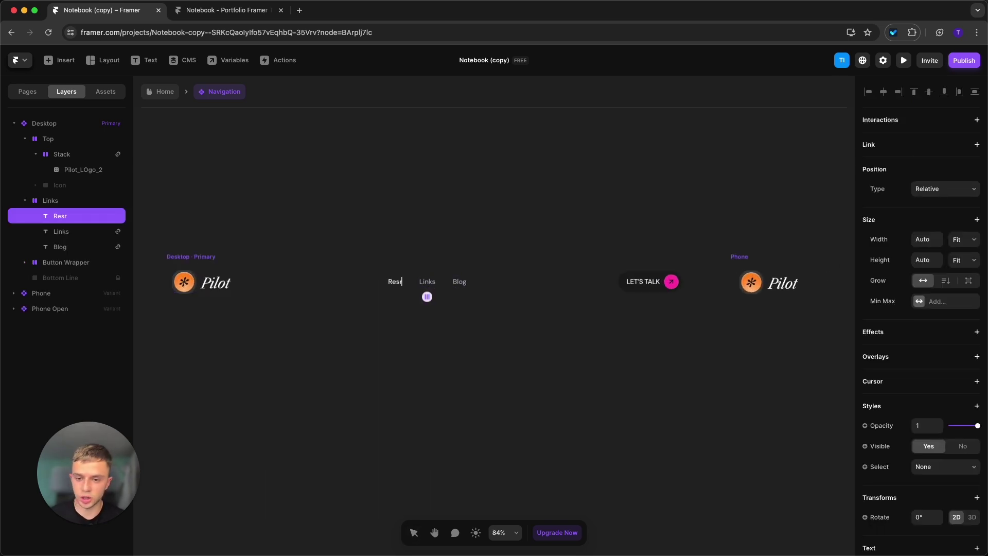
{"action": "key", "text": "Escape"}
Step: Link the Resr navigation item to the /get-started page and reselect it to check the link settings
{"action": "left_click", "coordinate": [926, 164]}
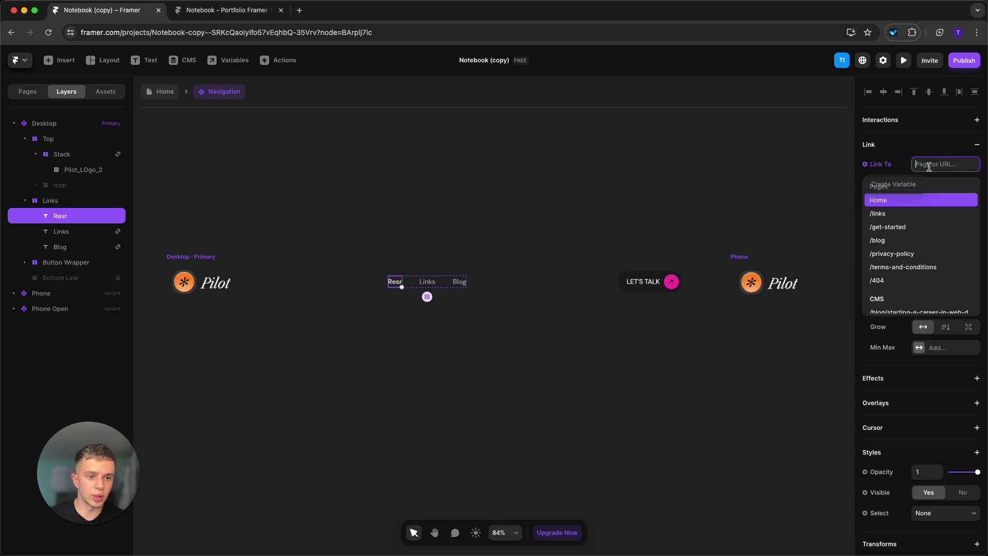
{"action": "left_click", "coordinate": [917, 224]}
{"action": "left_click", "coordinate": [591, 170]}
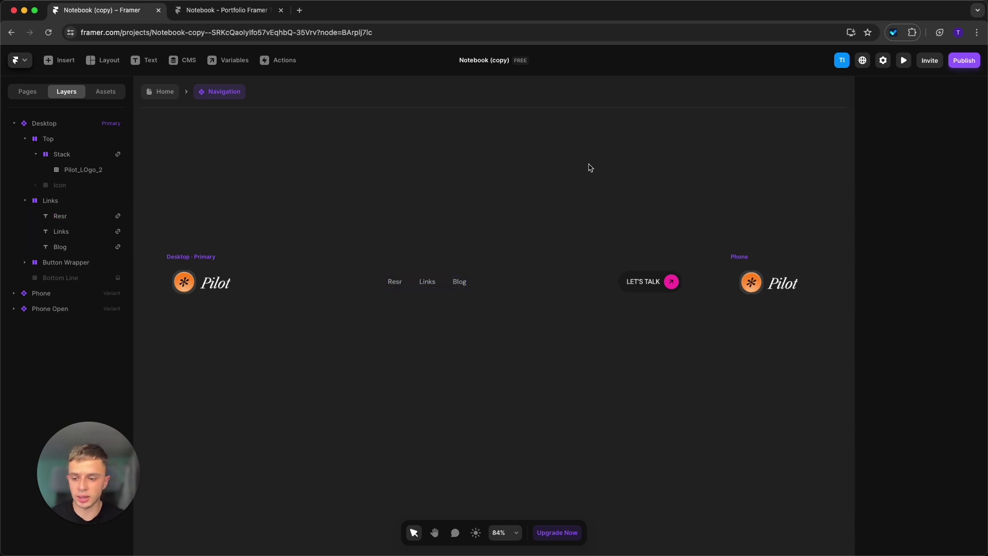
{"action": "left_click", "coordinate": [395, 283]}
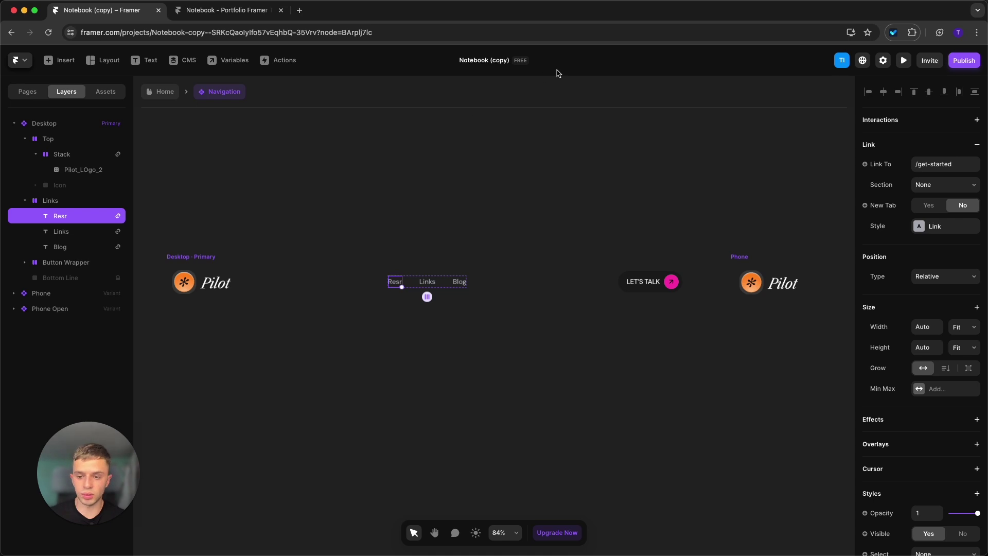
Step: Duplicate the Resr link in the Desktop navigation and change the copy's text to "ASdasd"
{"action": "key", "text": "super+d"}
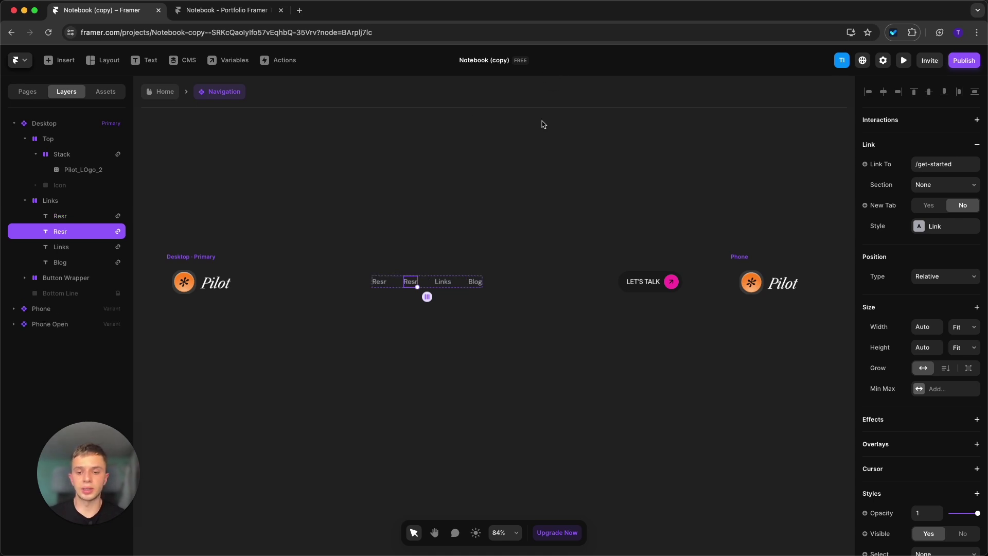
{"action": "double_click", "coordinate": [415, 282]}
{"action": "type", "text": "ASdasd"}
{"action": "key", "text": "Escape"}
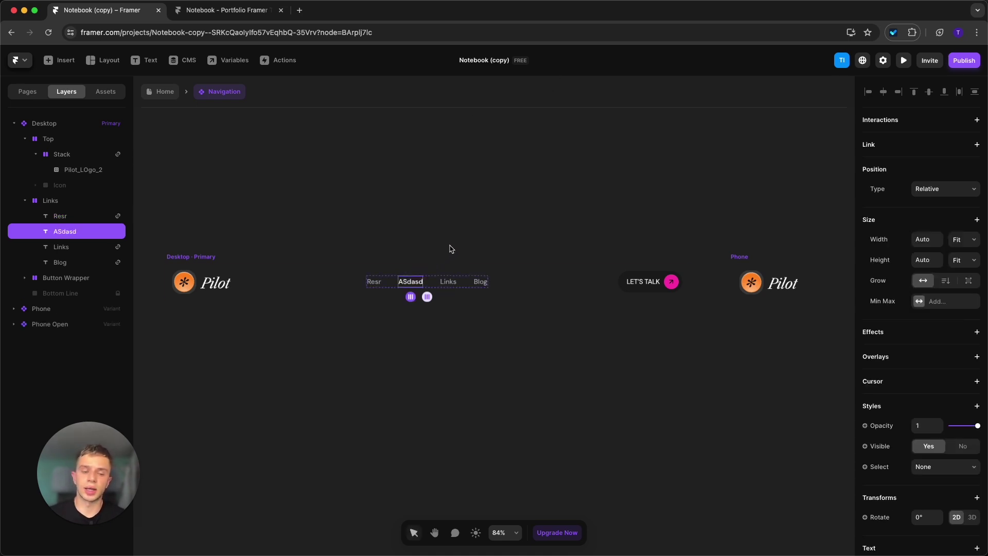
Step: Add a link to the /get-started page on the ASdasd navigation item and deselect it
{"action": "left_click", "coordinate": [977, 144]}
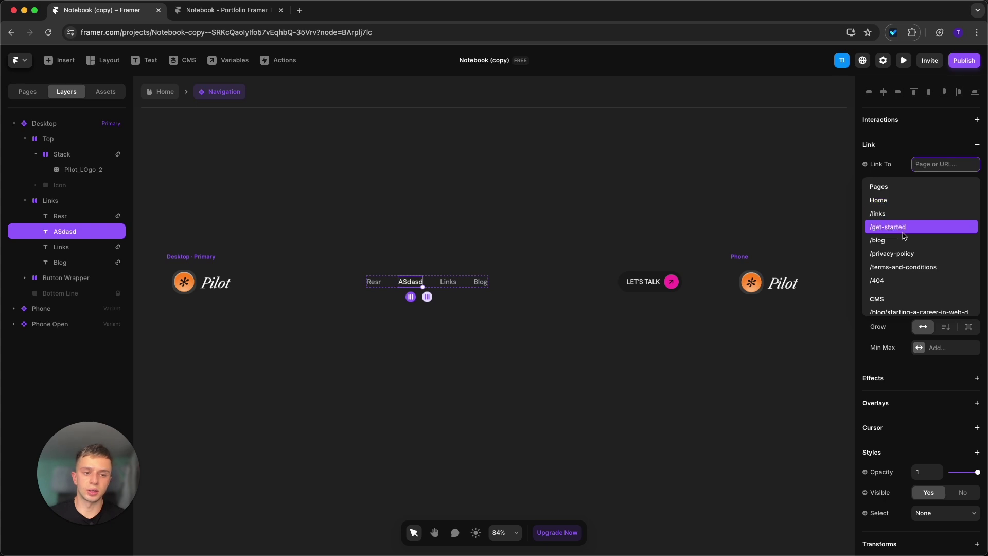
{"action": "left_click", "coordinate": [904, 228]}
{"action": "left_click", "coordinate": [554, 203]}
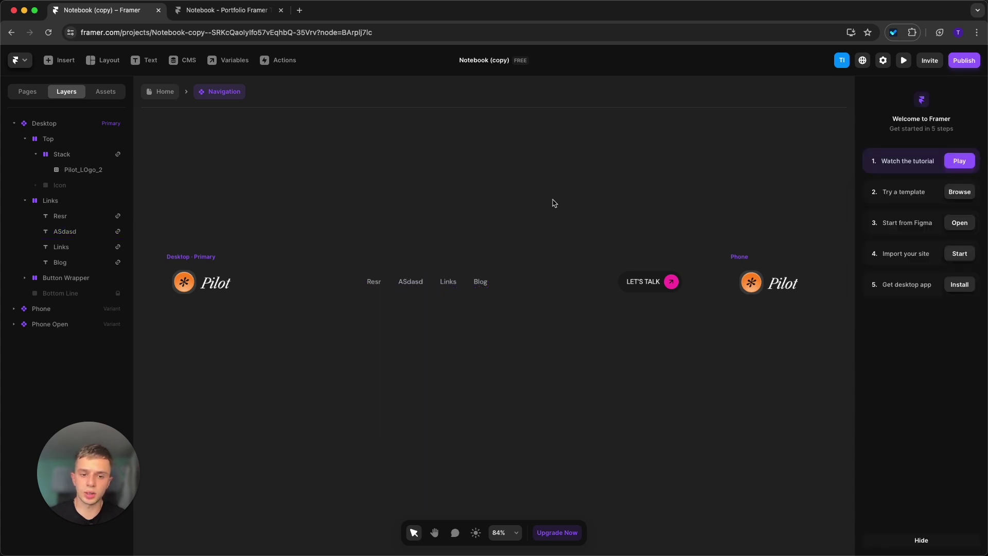
Step: Change the title of the navigation's LET'S TALK button to "Get Started" and return to the Home page
{"action": "left_click", "coordinate": [663, 286]}
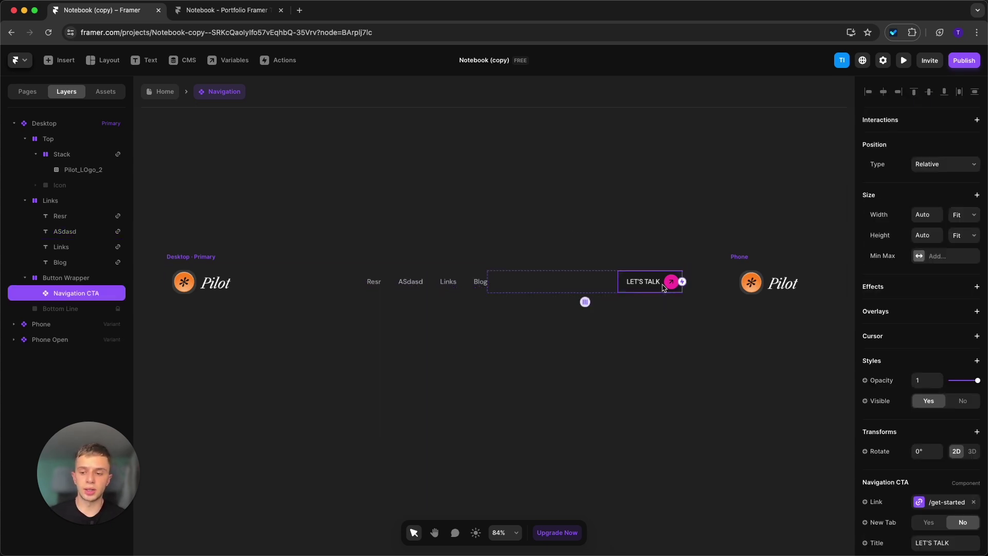
{"action": "scroll", "coordinate": [950, 376], "scroll_direction": "down", "scroll_amount": 3}
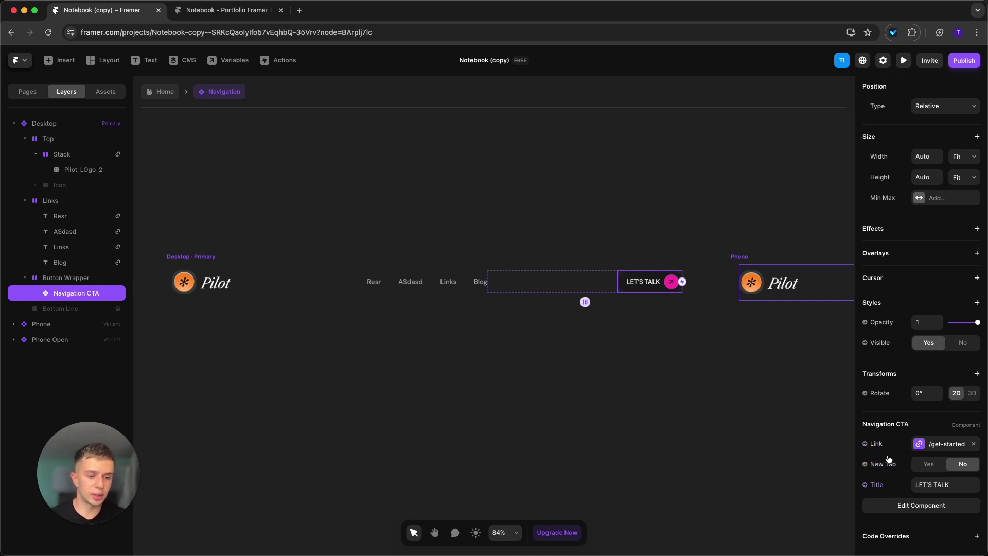
{"action": "left_click", "coordinate": [926, 443]}
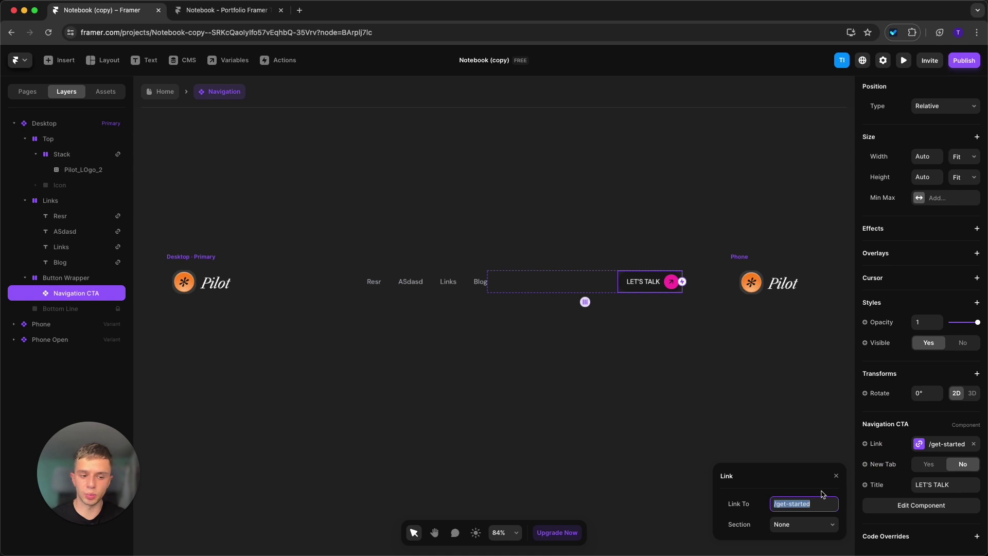
{"action": "left_click", "coordinate": [933, 484]}
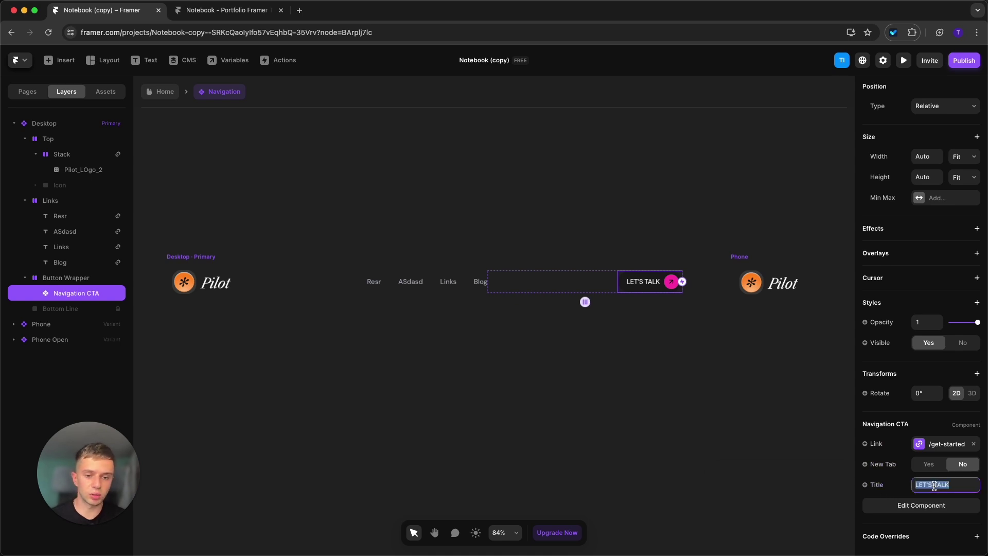
{"action": "type", "text": "Get Started"}
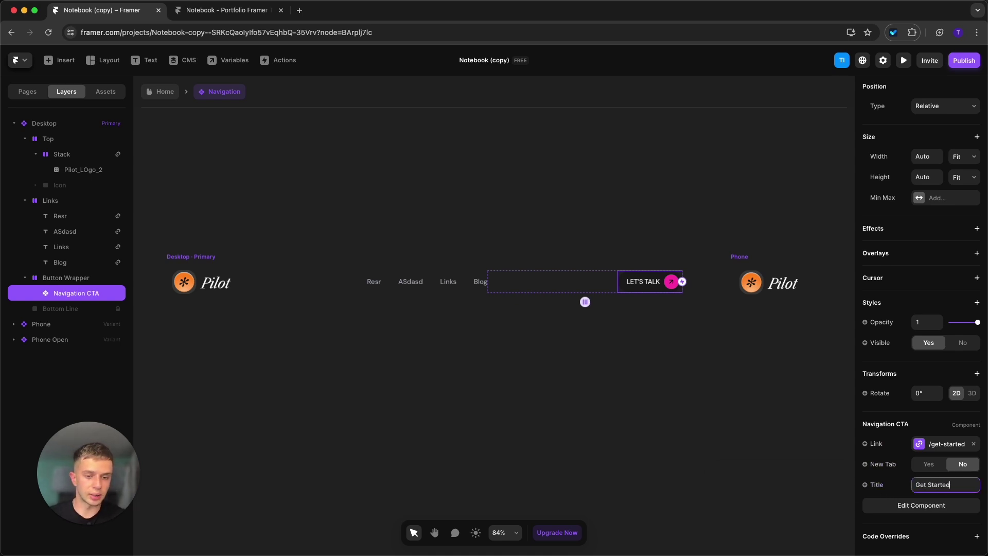
{"action": "key", "text": "Return"}
{"action": "left_click", "coordinate": [929, 464]}
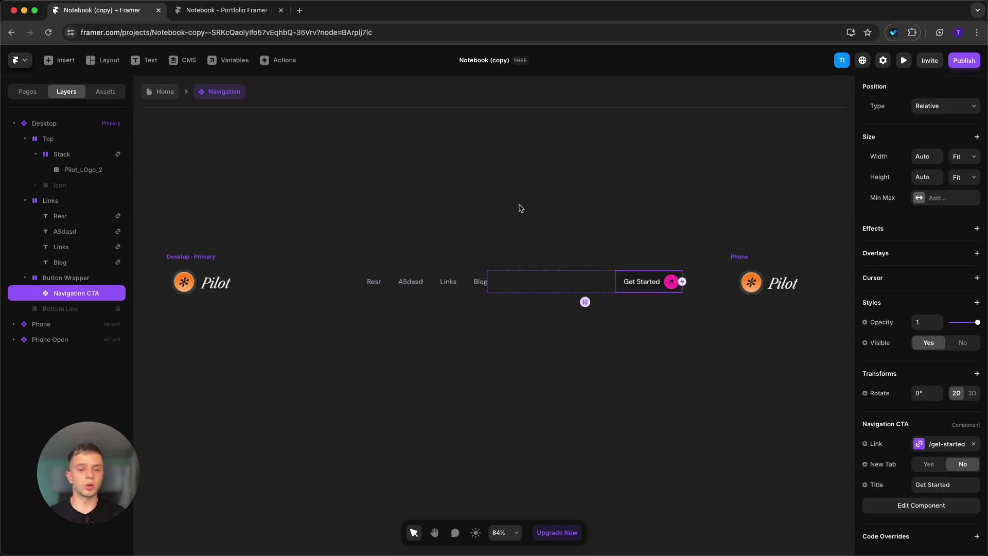
{"action": "left_click", "coordinate": [517, 208]}
{"action": "left_click", "coordinate": [157, 94]}
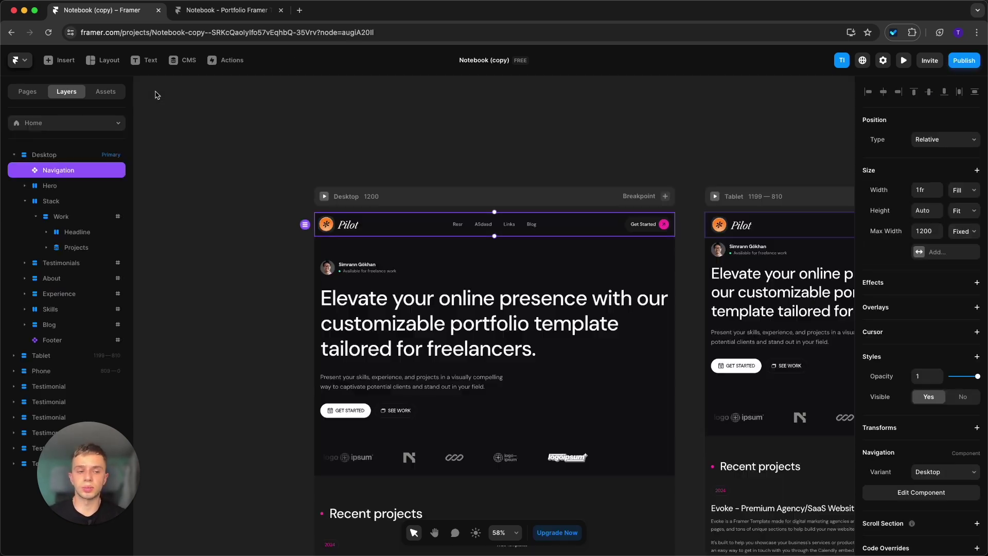
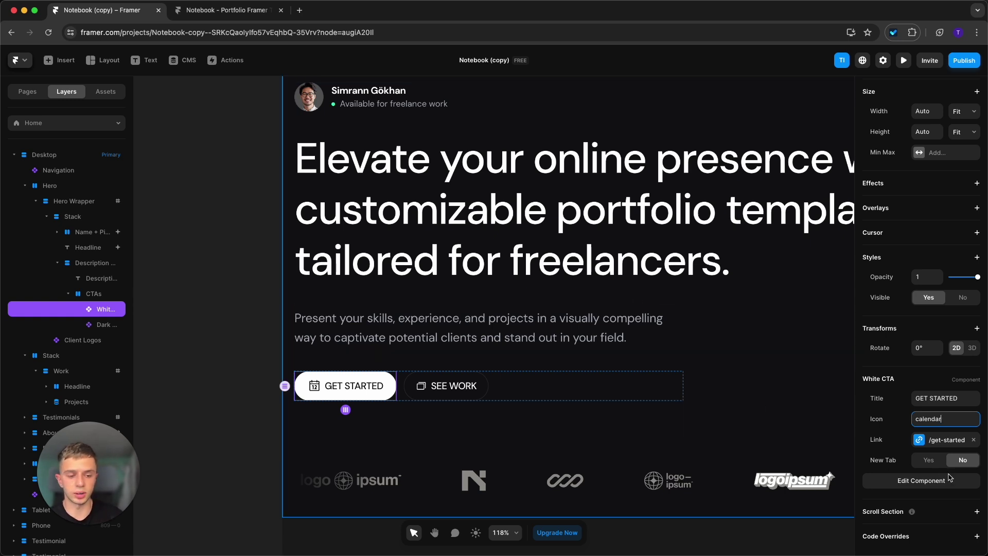
Step: Check the link options of the hero's GET STARTED button and the component settings of the SEE WORK button
{"action": "left_click", "coordinate": [930, 444]}
{"action": "left_click", "coordinate": [821, 486]}
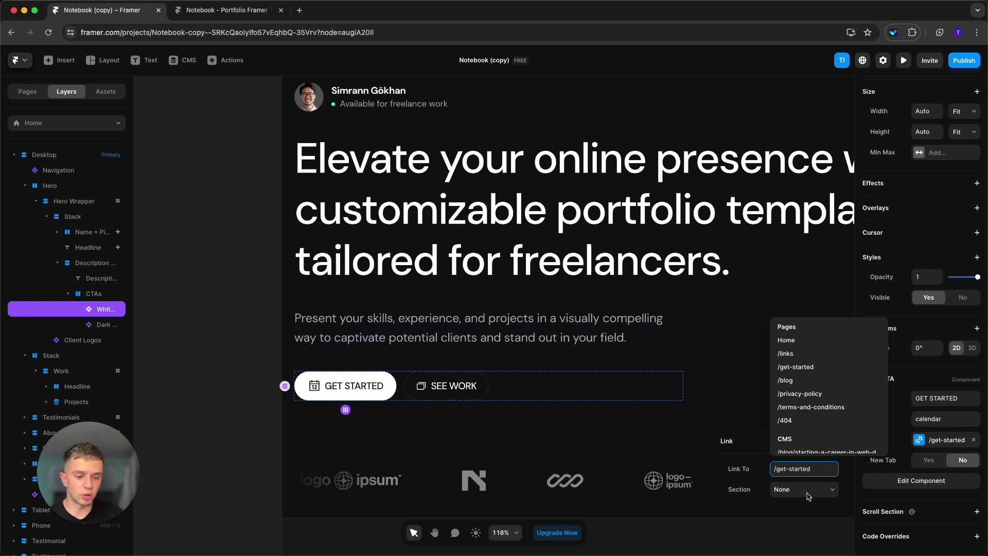
{"action": "left_click", "coordinate": [449, 383]}
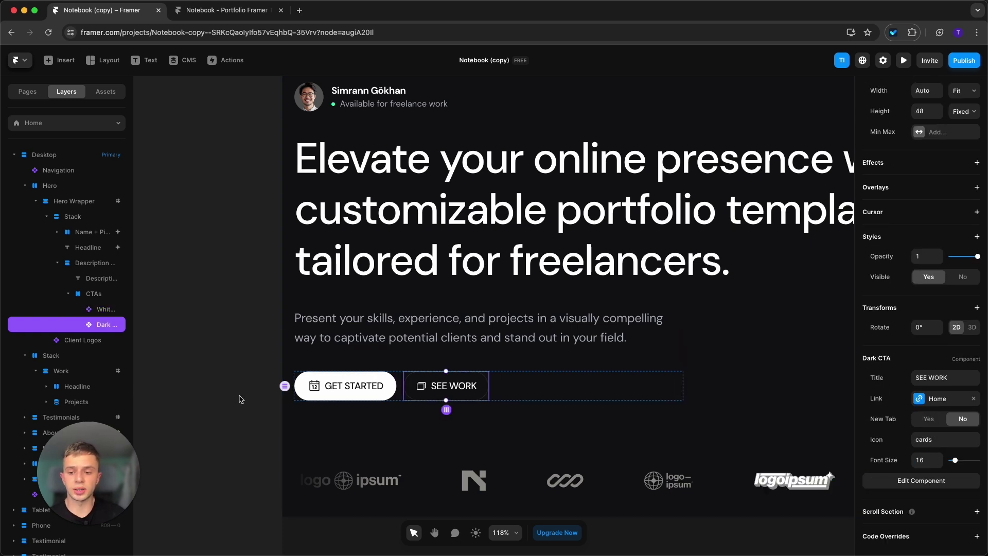
Step: Open the White CTA component from the hero's GET STARTED button and delete the Phosphor icon from its primary variant
{"action": "double_click", "coordinate": [337, 394]}
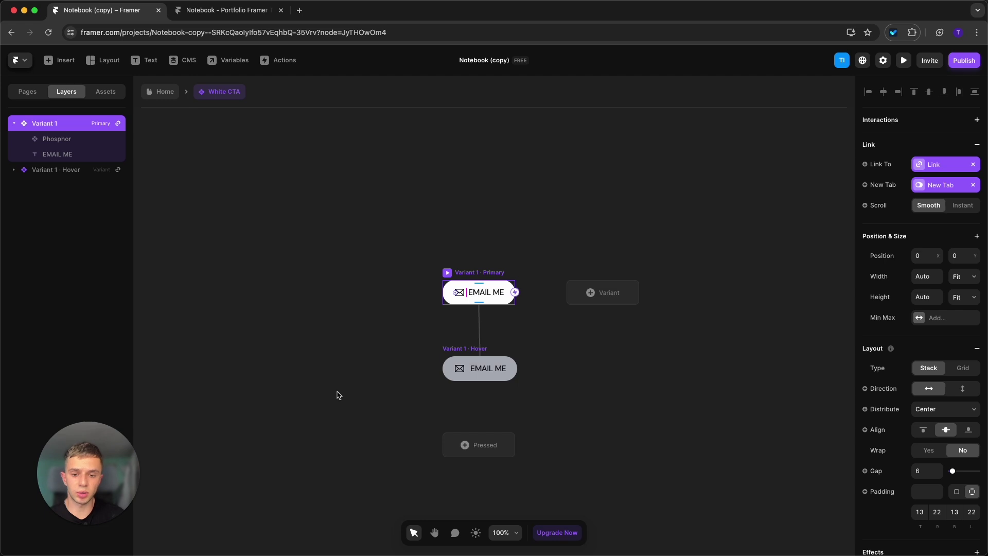
{"action": "left_click", "coordinate": [337, 394]}
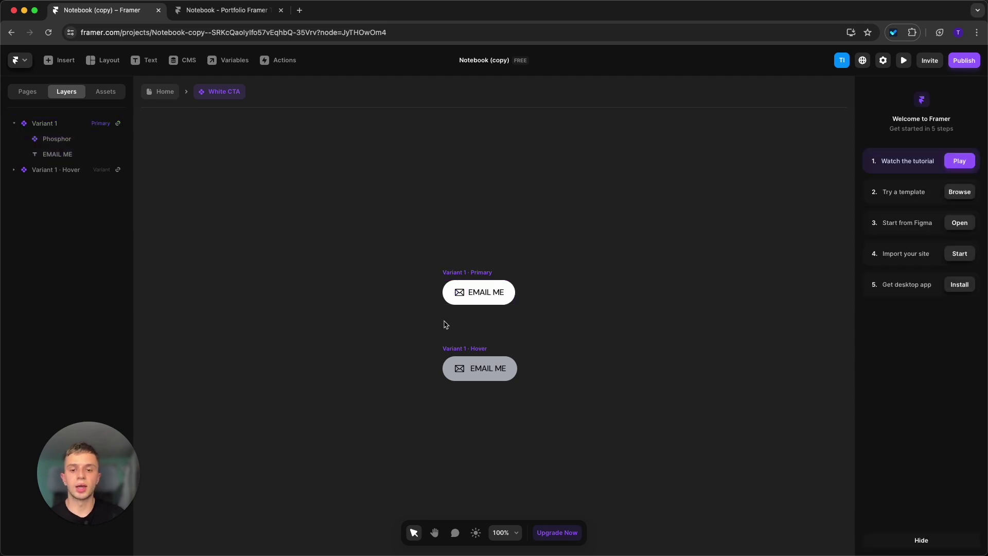
{"action": "left_click", "coordinate": [462, 292]}
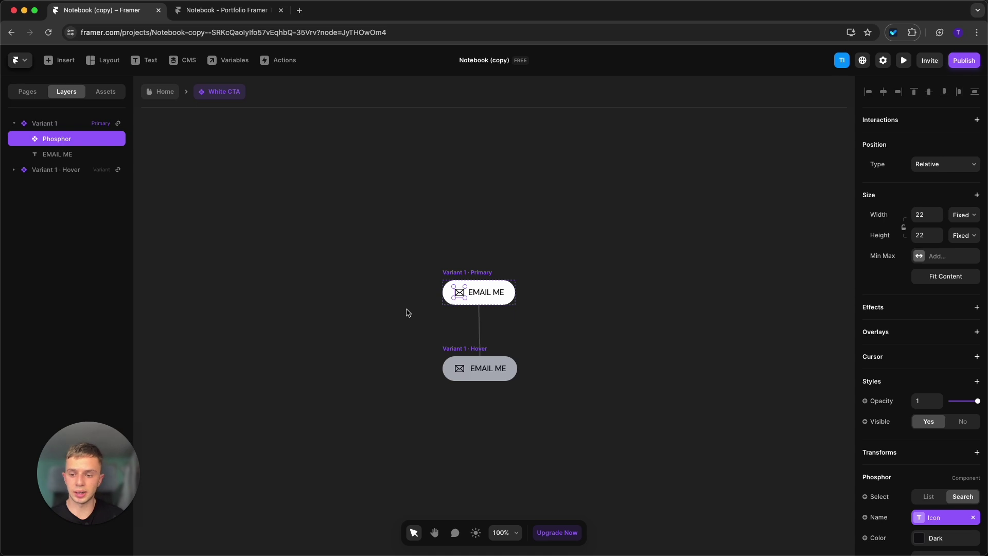
{"action": "key", "text": "Delete"}
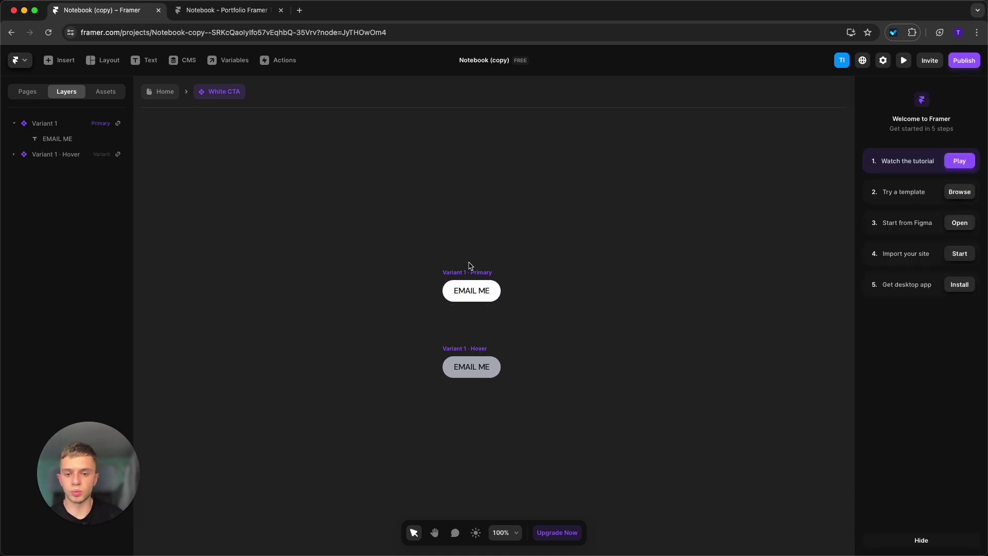
Step: Set the fill of the White CTA's Variant 1 Hover to the Accent color style
{"action": "left_click", "coordinate": [472, 350]}
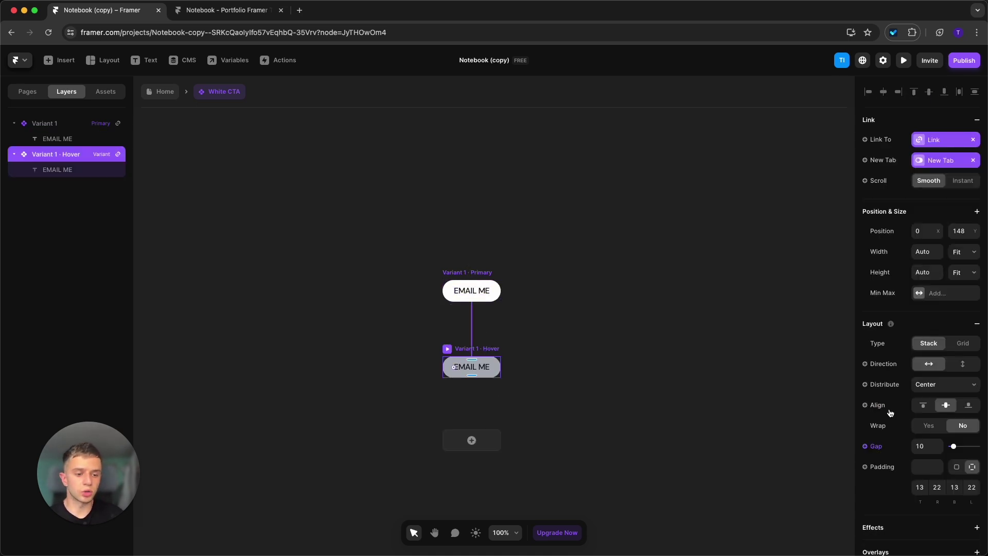
{"action": "scroll", "coordinate": [889, 413], "scroll_direction": "down", "scroll_amount": 6}
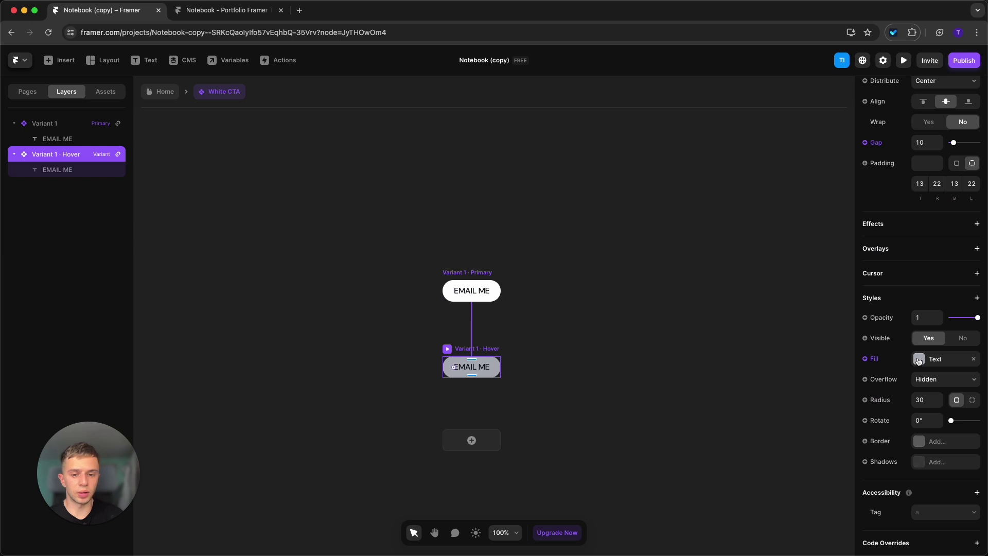
{"action": "left_click", "coordinate": [919, 359]}
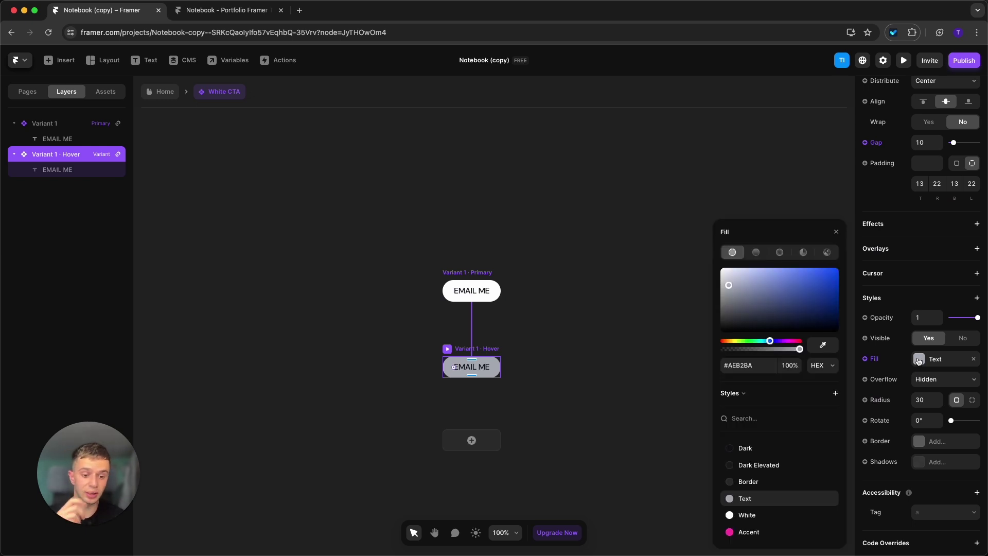
{"action": "left_click", "coordinate": [769, 535]}
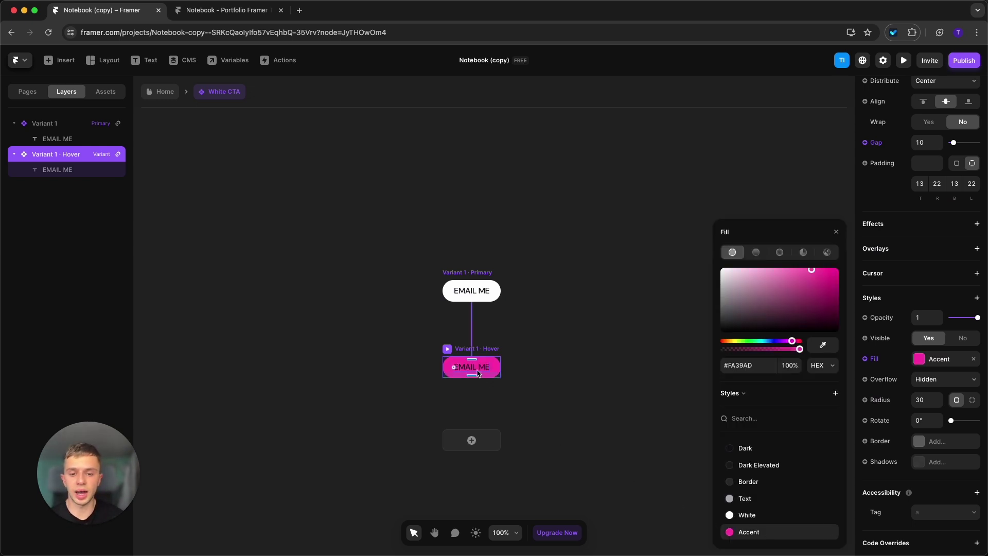
Step: Return to the Home page, preview the GET STARTED button's hover effect, and exit the preview
{"action": "left_click", "coordinate": [156, 93]}
{"action": "left_click", "coordinate": [904, 61]}
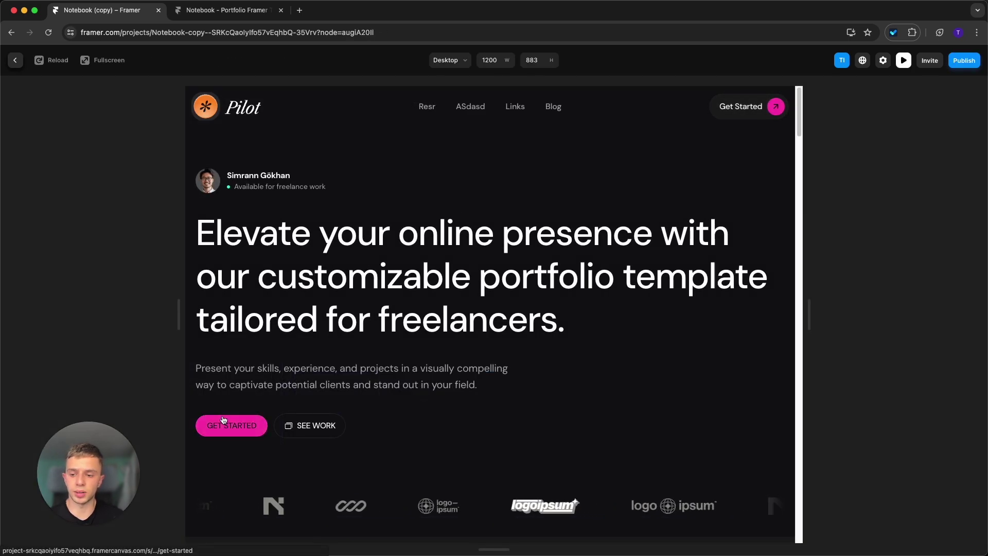
{"action": "left_click", "coordinate": [15, 60]}
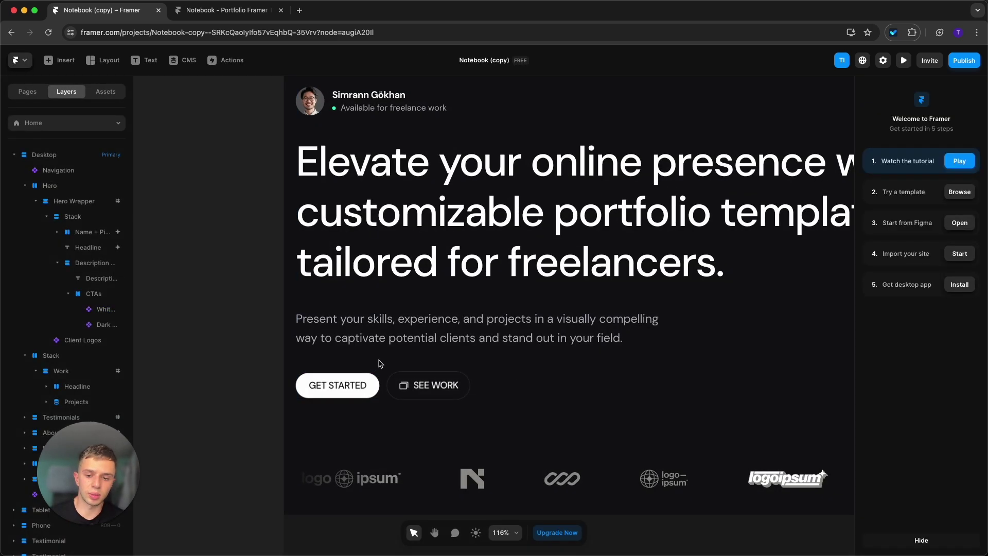
Step: Inspect the Dark CTA component behind the SEE WORK button and return to the Home page
{"action": "left_click", "coordinate": [409, 387]}
{"action": "double_click", "coordinate": [409, 387]}
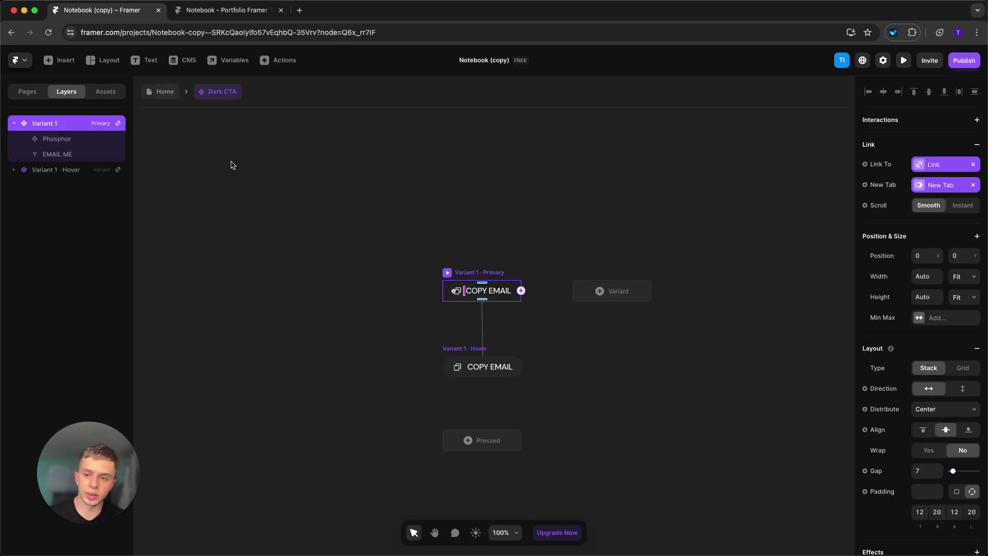
{"action": "left_click", "coordinate": [148, 93]}
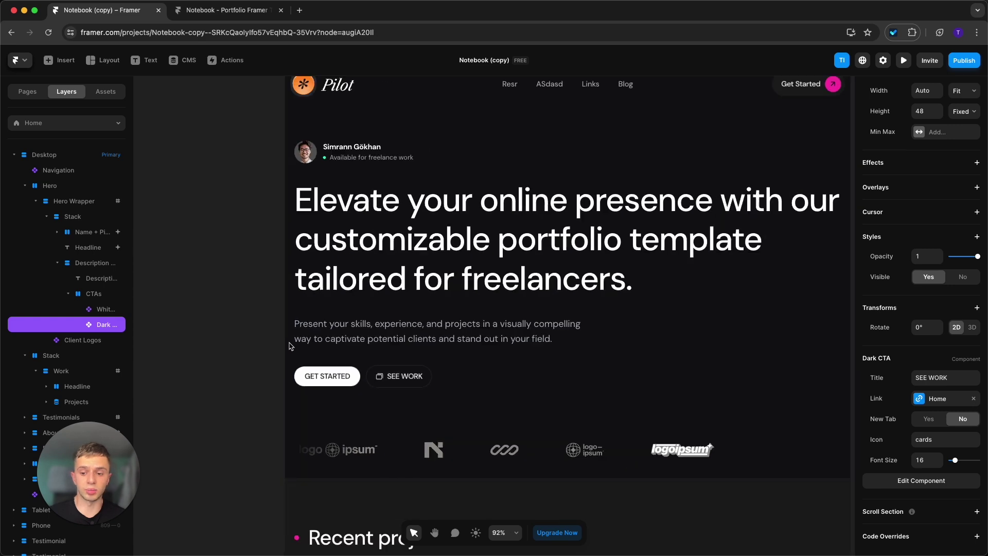
Step: Open the Client Logos component from the hero and delete all five placeholder logo frames connected to the ticker
{"action": "scroll", "coordinate": [360, 288], "scroll_direction": "down", "scroll_amount": 5}
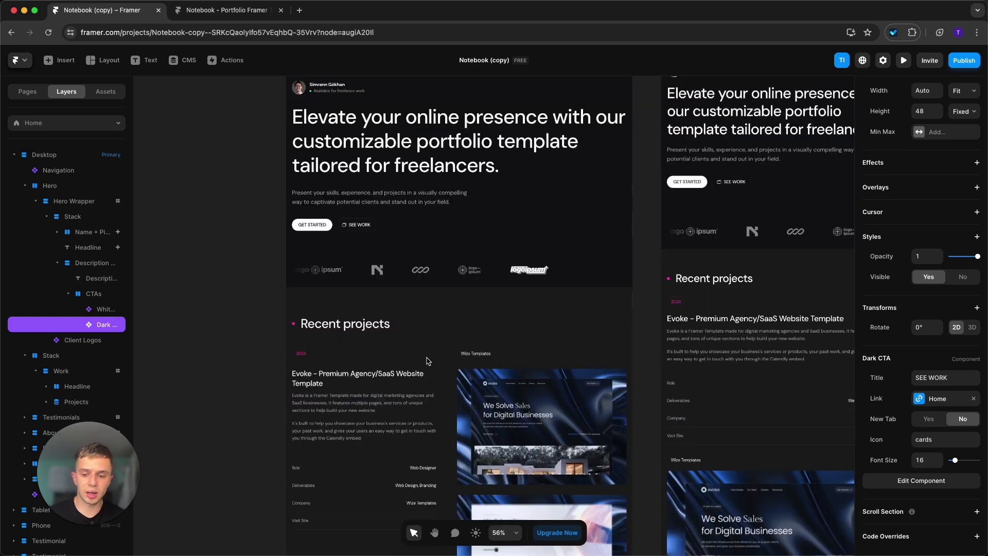
{"action": "double_click", "coordinate": [374, 271]}
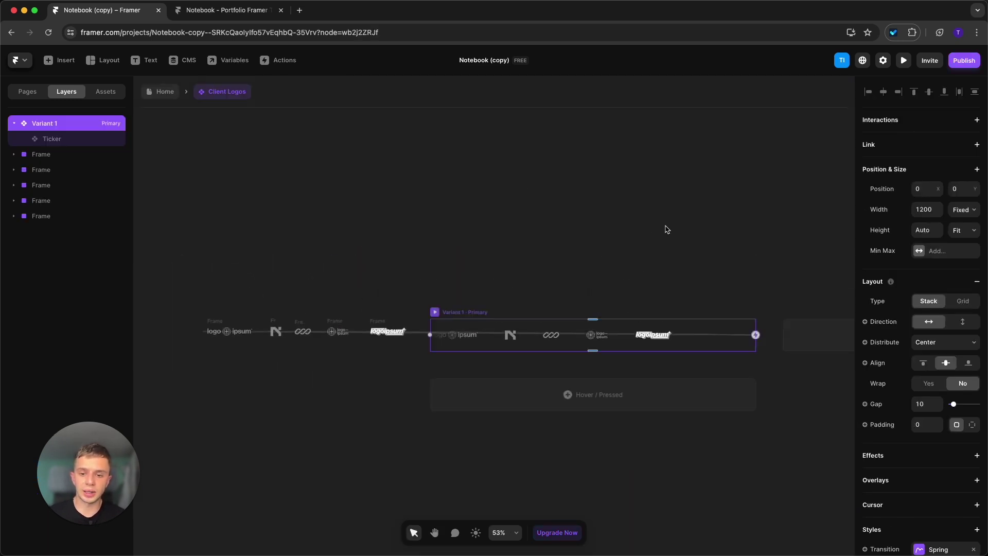
{"action": "left_click", "coordinate": [528, 250]}
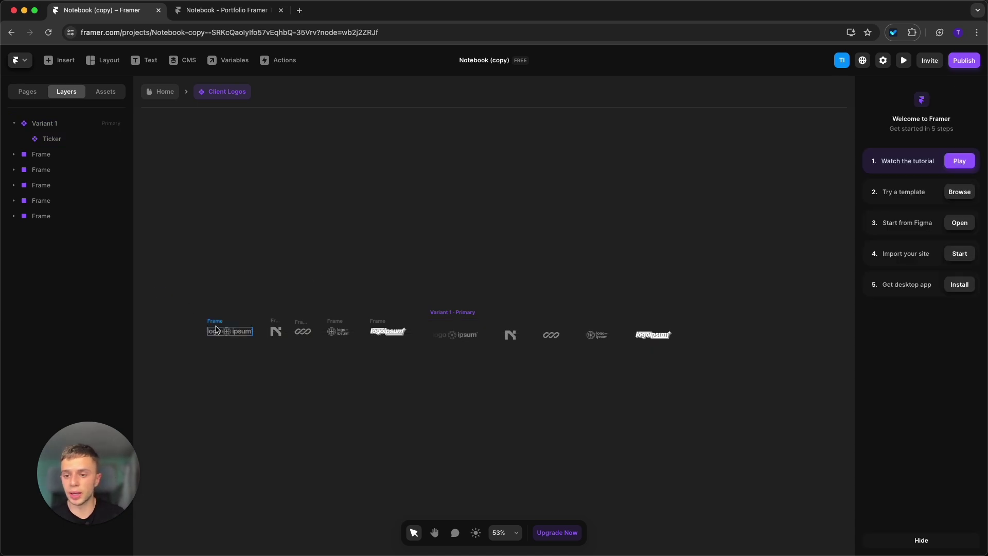
{"action": "left_click_drag", "start_coordinate": [185, 277], "coordinate": [416, 407]}
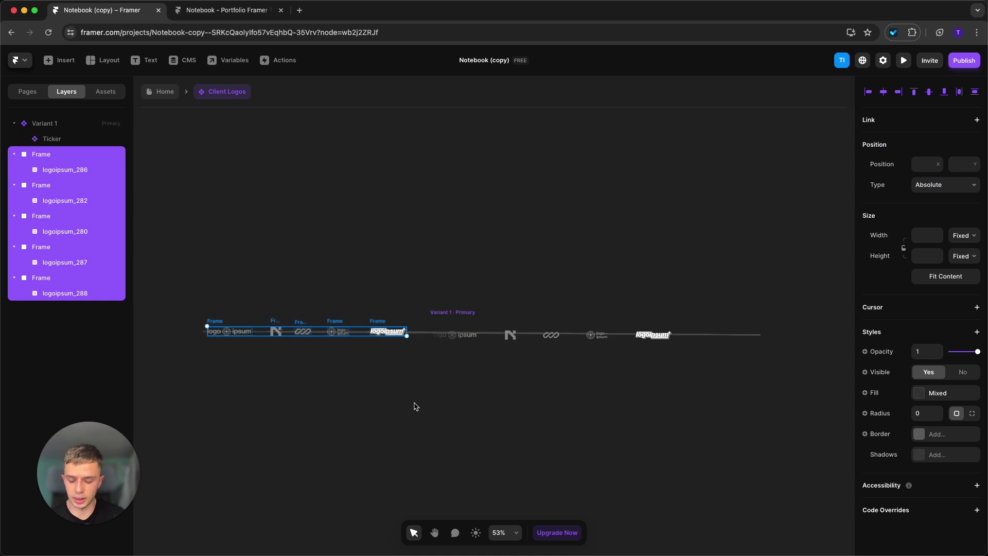
{"action": "key", "text": "BackSpace"}
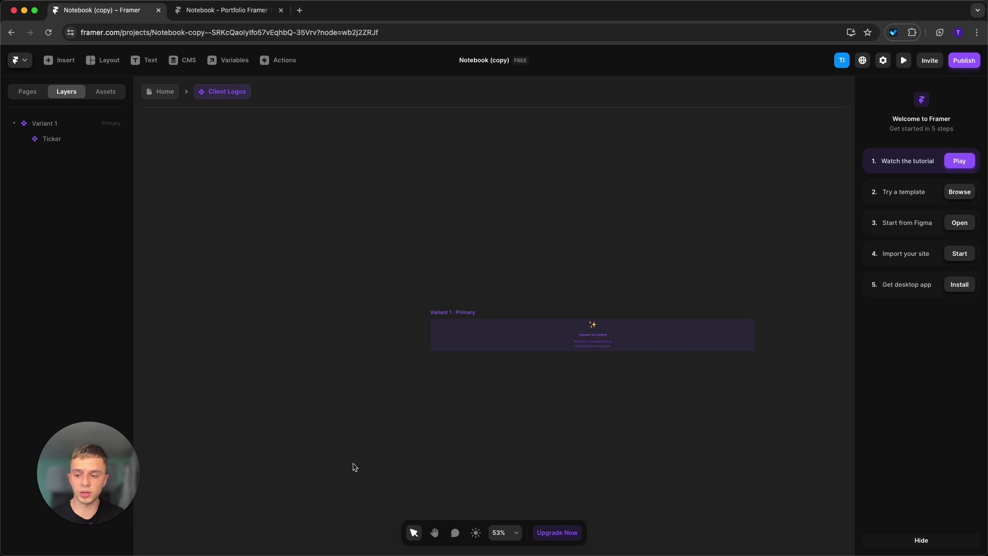
Step: Paste the Pilot, WIZE and digiUP logos into the Client Logos component, and line up Pilot and WIZE beside the ticker variant
{"action": "key", "text": "super+v"}
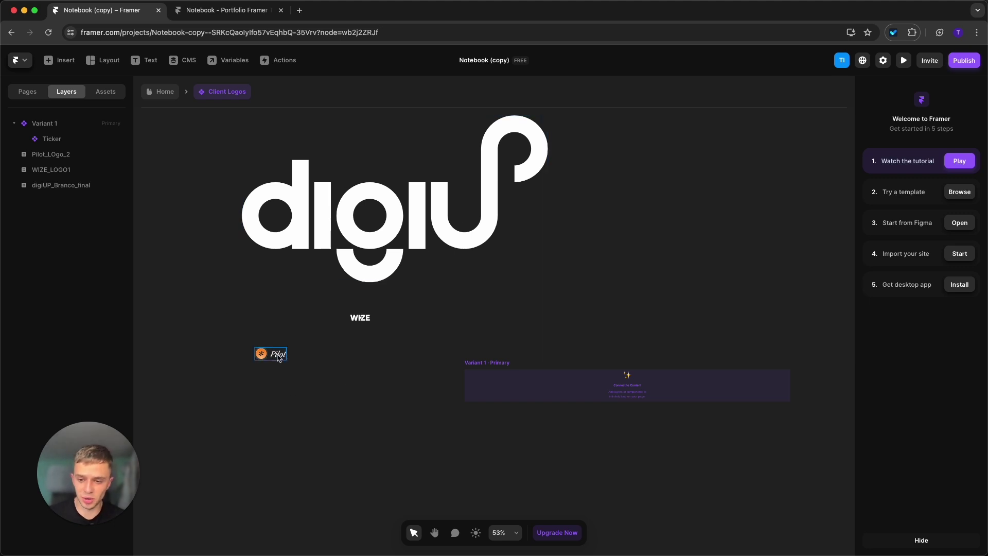
{"action": "left_click_drag", "start_coordinate": [278, 359], "coordinate": [271, 389]}
{"action": "left_click_drag", "start_coordinate": [360, 318], "coordinate": [308, 385]}
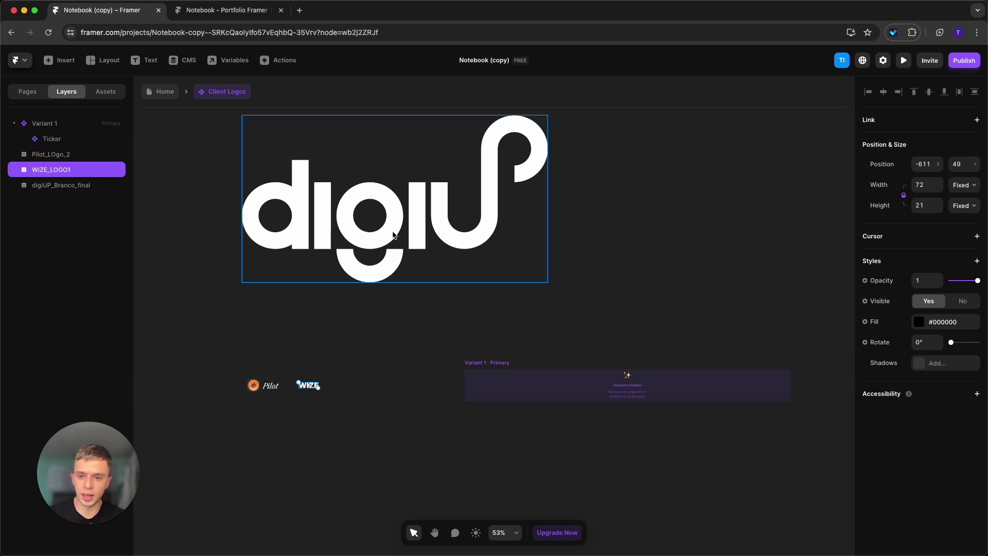
Step: Shrink the digiUP logo proportionally to about 108 × 59 and place it in the row beside the WIZE logo
{"action": "left_click", "coordinate": [393, 235]}
{"action": "scroll", "coordinate": [406, 237], "scroll_direction": "up", "scroll_amount": 1}
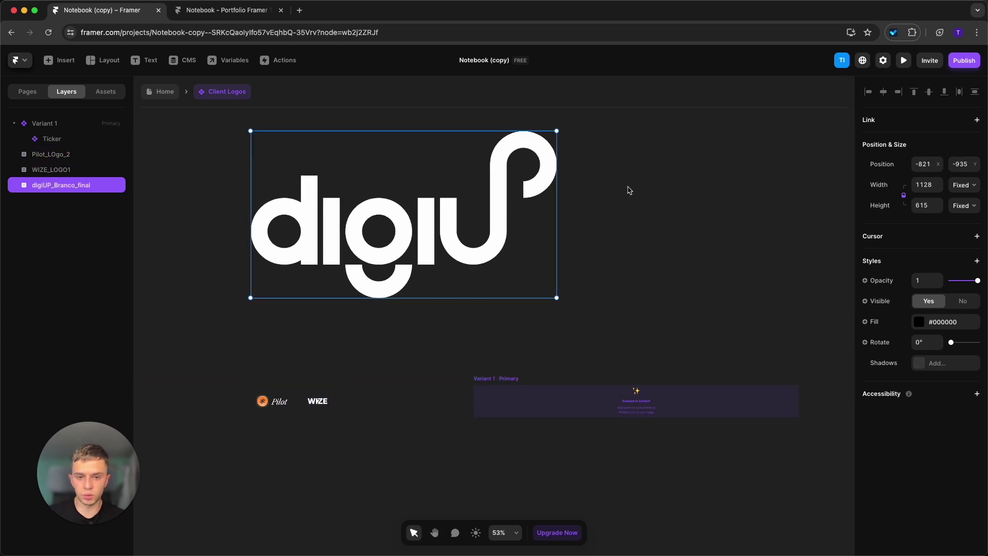
{"action": "left_click_drag", "start_coordinate": [554, 192], "coordinate": [362, 401]}
{"action": "scroll", "coordinate": [303, 412], "scroll_direction": "down", "scroll_amount": 2}
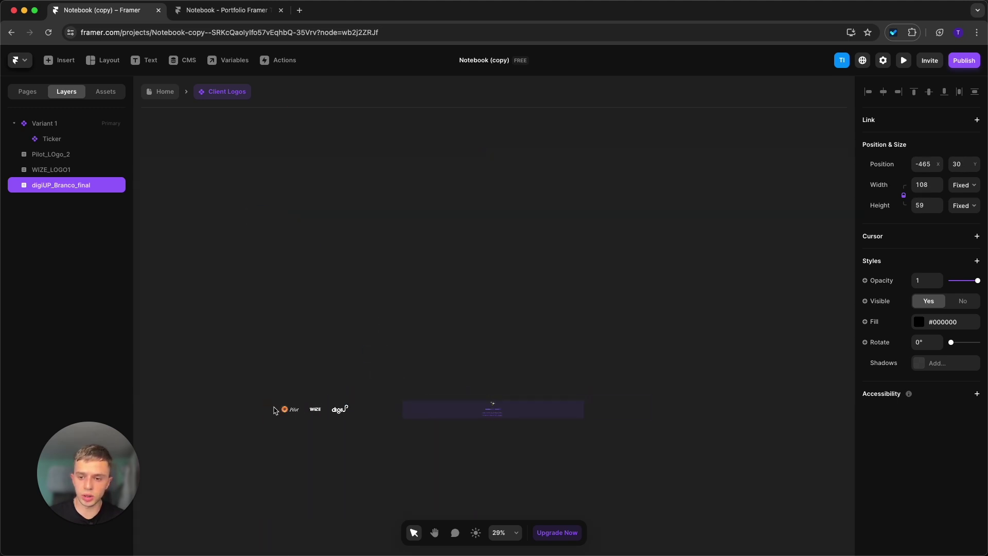
Step: Resize the logos proportionally, making WIZE about 82 × 24 and digiUP about 92 × 50
{"action": "scroll", "coordinate": [292, 415], "scroll_direction": "up", "scroll_amount": 10}
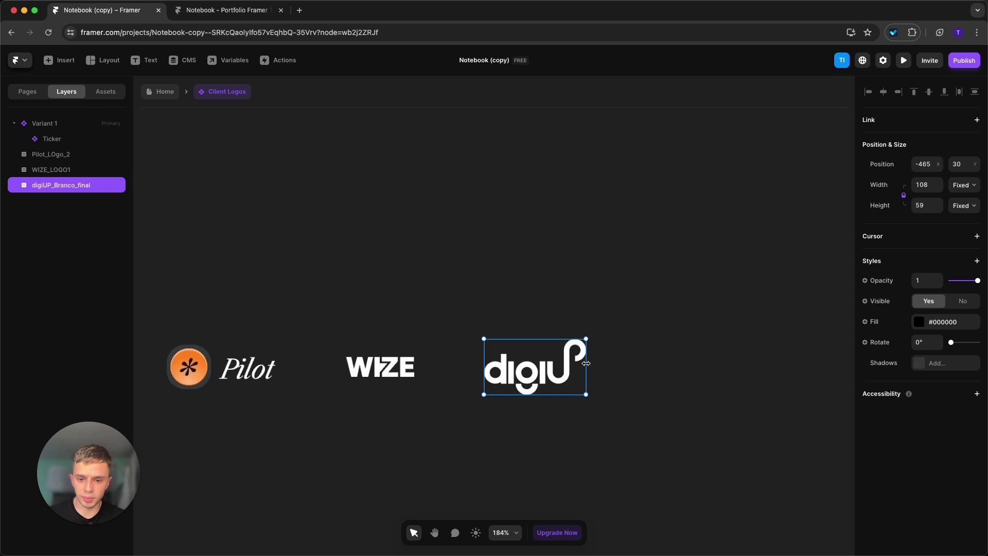
{"action": "left_click_drag", "start_coordinate": [586, 364], "coordinate": [556, 373]}
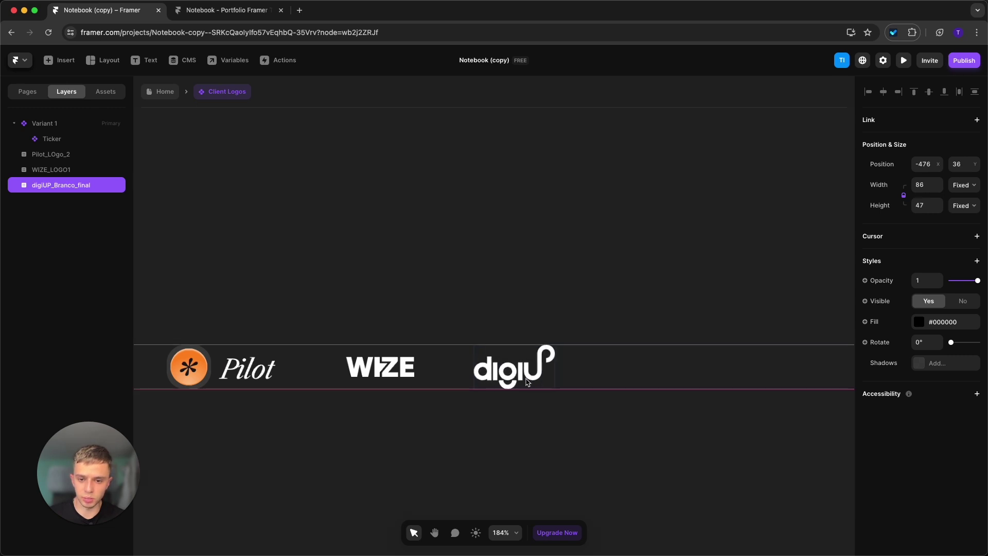
{"action": "left_click", "coordinate": [381, 375]}
{"action": "left_click_drag", "start_coordinate": [415, 366], "coordinate": [374, 366]}
{"action": "left_click", "coordinate": [274, 377]}
{"action": "left_click", "coordinate": [450, 344]}
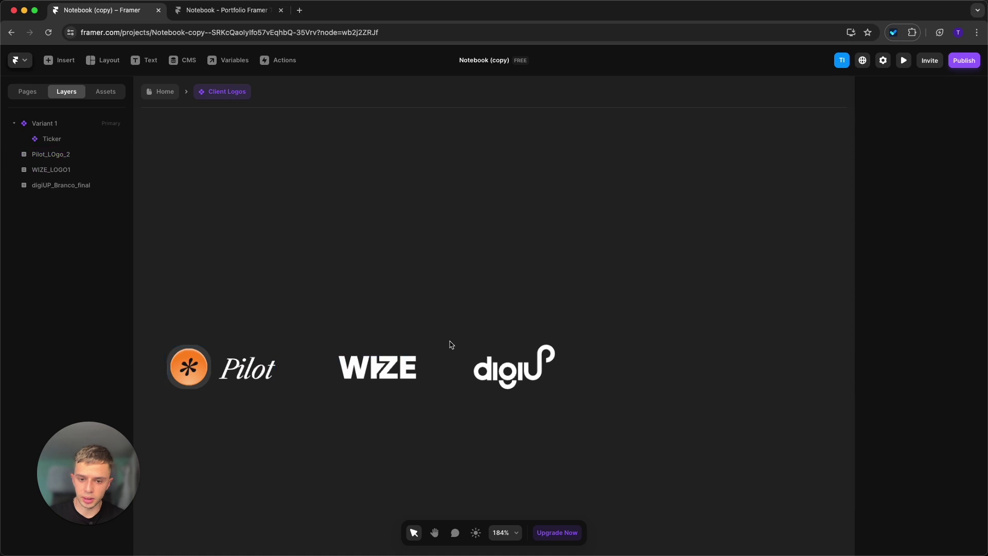
{"action": "left_click", "coordinate": [538, 367]}
{"action": "left_click_drag", "start_coordinate": [555, 368], "coordinate": [560, 371]}
{"action": "left_click", "coordinate": [341, 291]}
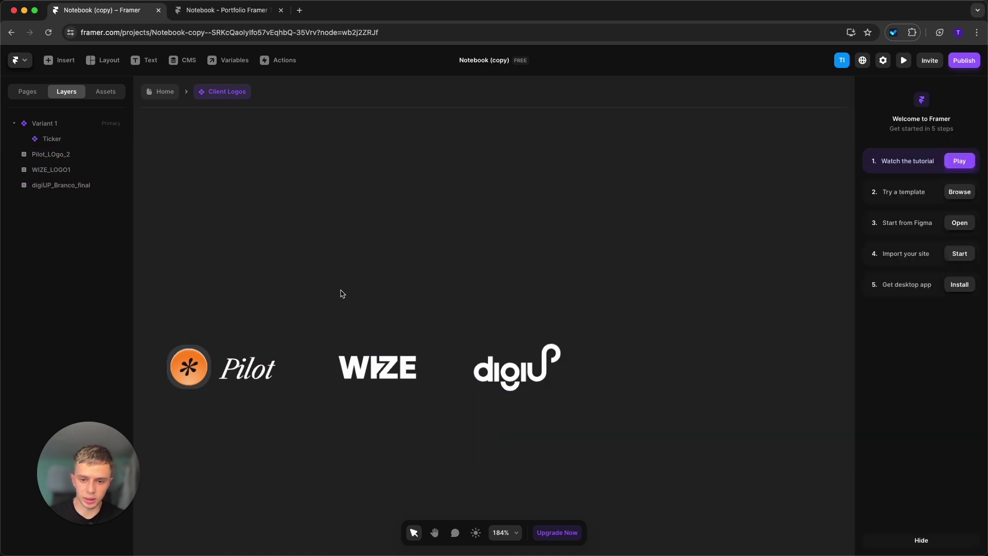
Step: Move the Pilot, WIZE and digiUP logos together so the row sits close to the ticker variant
{"action": "scroll", "coordinate": [341, 291], "scroll_direction": "down", "scroll_amount": 6}
{"action": "left_click_drag", "start_coordinate": [220, 264], "coordinate": [446, 361]}
{"action": "left_click_drag", "start_coordinate": [401, 308], "coordinate": [489, 307]}
{"action": "left_click", "coordinate": [474, 282]}
{"action": "left_click_drag", "start_coordinate": [549, 216], "coordinate": [431, 252]}
{"action": "scroll", "coordinate": [431, 252], "scroll_direction": "right", "scroll_amount": 1}
{"action": "key", "text": "v"}
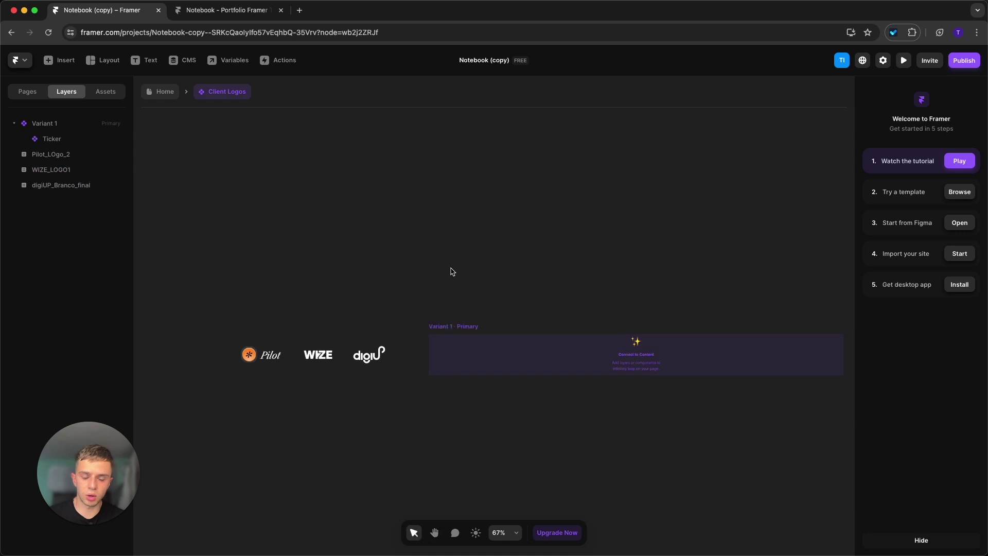
Step: Try to connect the Ticker directly to the unframed logo images
{"action": "left_click", "coordinate": [648, 362]}
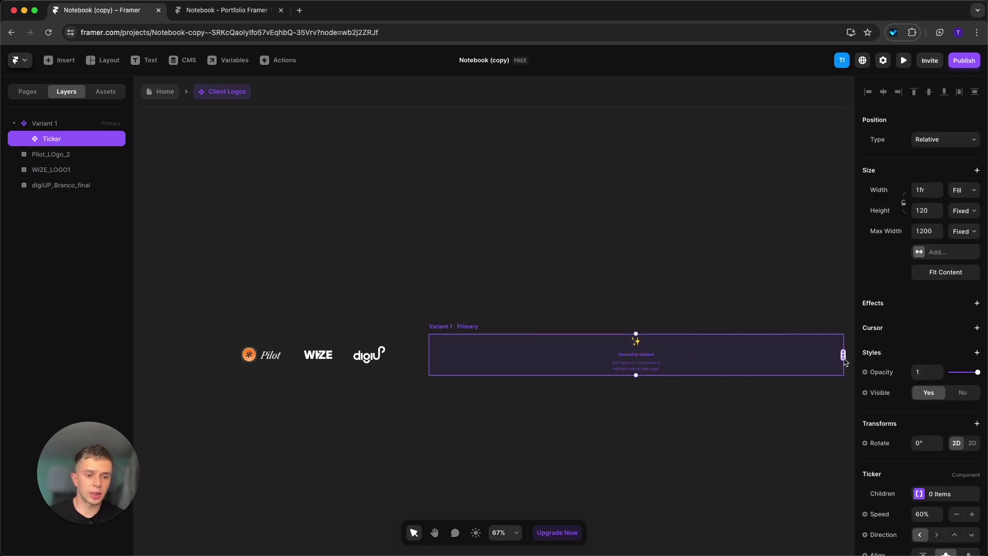
{"action": "left_click_drag", "start_coordinate": [845, 362], "coordinate": [293, 345]}
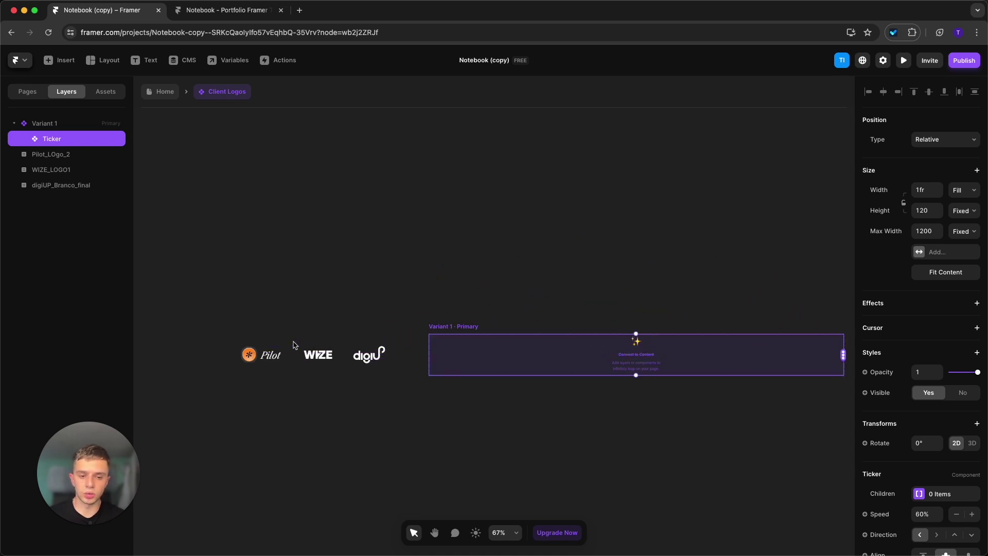
Step: Wrap the Pilot logo in a frame and remove the frame's white fill
{"action": "left_click_drag", "start_coordinate": [209, 310], "coordinate": [282, 413]}
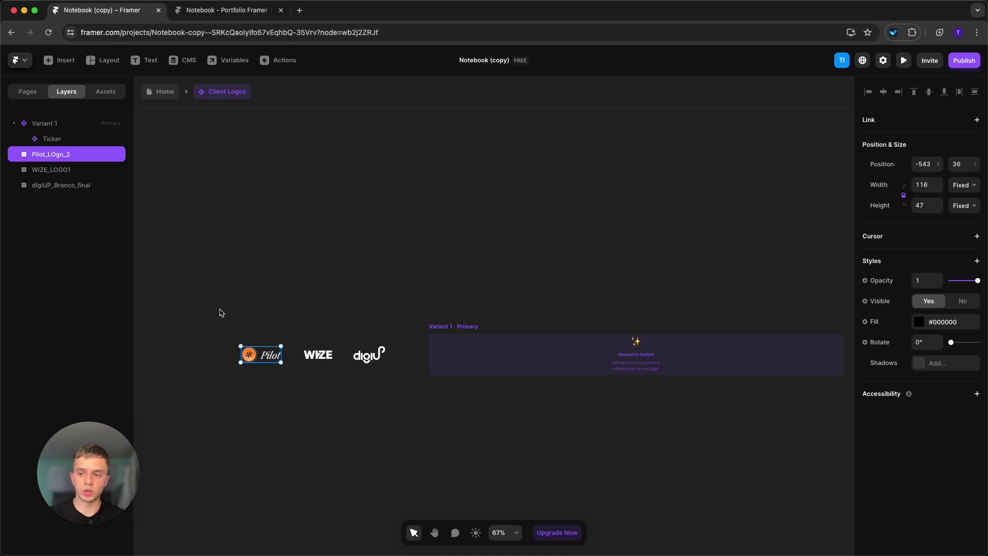
{"action": "right_click", "coordinate": [268, 357]}
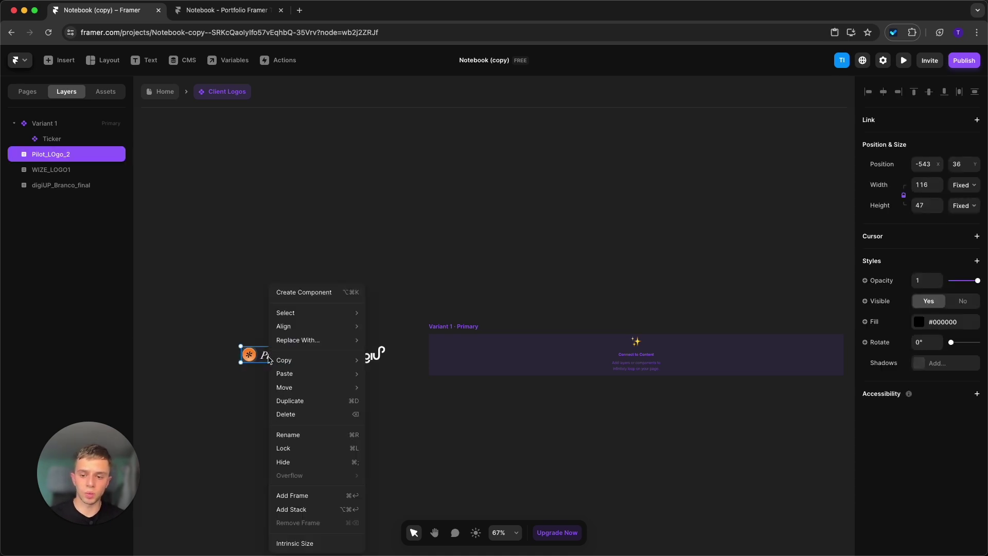
{"action": "left_click", "coordinate": [319, 498]}
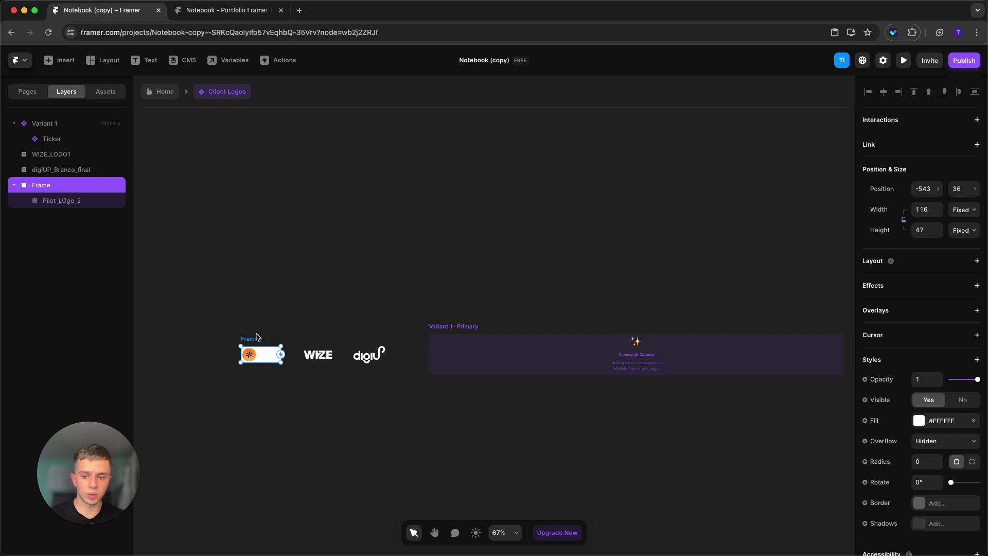
{"action": "left_click", "coordinate": [974, 422]}
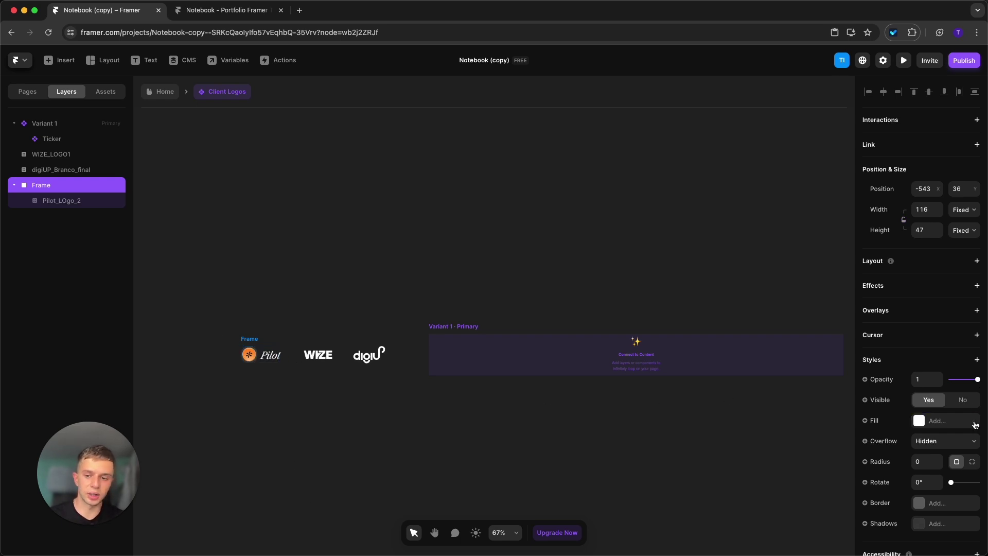
Step: Wrap the WIZE and digiUP logos each in their own frame and remove both frames' white fill
{"action": "left_click", "coordinate": [319, 355]}
{"action": "right_click", "coordinate": [321, 359]}
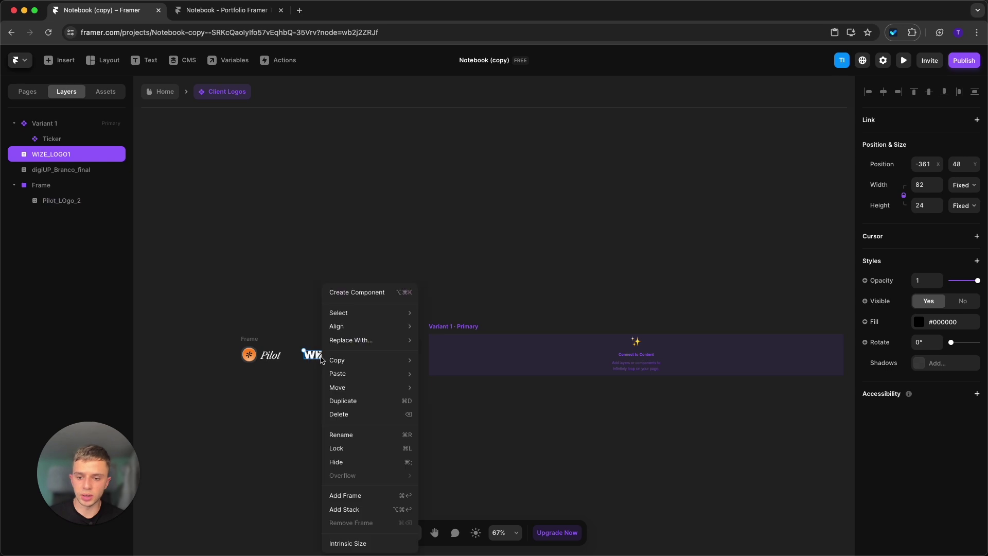
{"action": "left_click", "coordinate": [360, 495]}
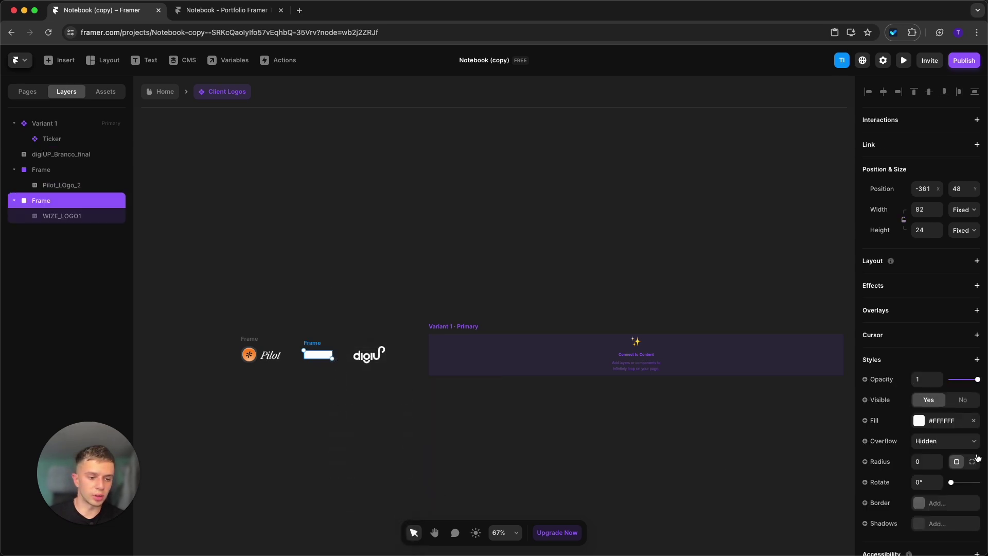
{"action": "left_click", "coordinate": [974, 421]}
{"action": "left_click", "coordinate": [384, 352]}
{"action": "right_click", "coordinate": [381, 355]}
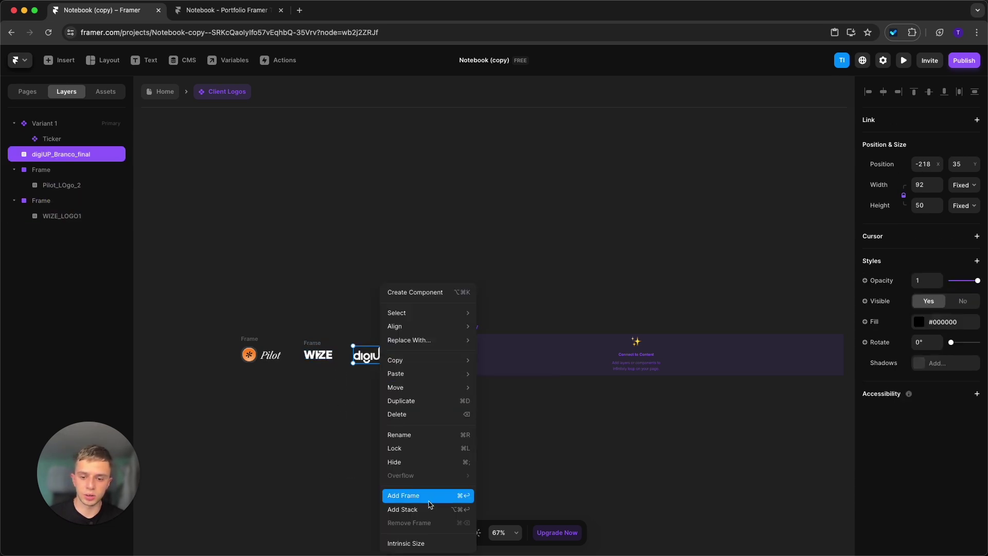
{"action": "left_click", "coordinate": [429, 496]}
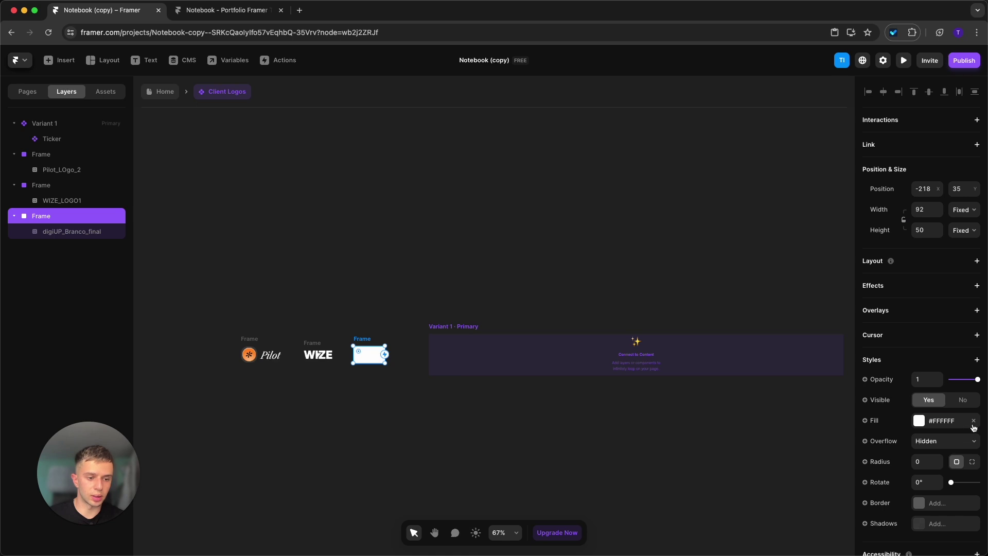
{"action": "left_click", "coordinate": [973, 420]}
Step: Connect the Ticker to the Pilot, WIZE and digiUP frames in that order
{"action": "left_click", "coordinate": [713, 369]}
{"action": "left_click_drag", "start_coordinate": [843, 354], "coordinate": [268, 360]}
{"action": "left_click_drag", "start_coordinate": [842, 354], "coordinate": [316, 353]}
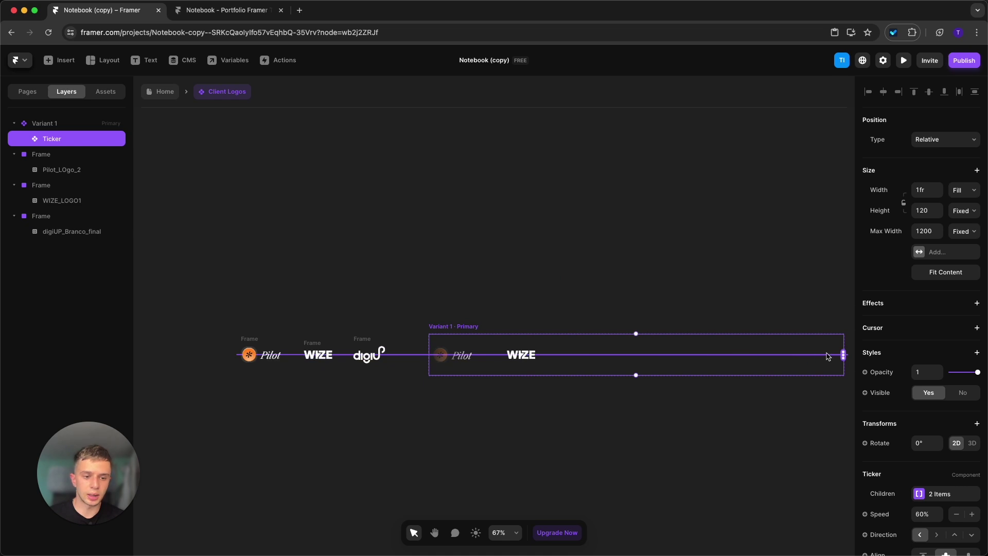
{"action": "left_click_drag", "start_coordinate": [843, 355], "coordinate": [368, 349]}
Step: Return to the Home page and preview it to check the hero's client logo ticker, closing the preview when done
{"action": "left_click", "coordinate": [164, 91]}
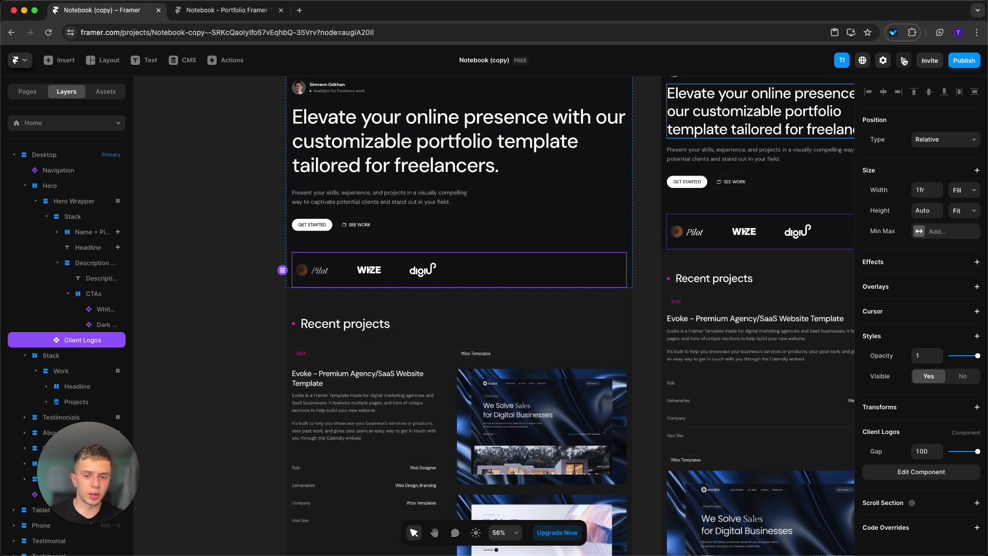
{"action": "left_click", "coordinate": [904, 61]}
{"action": "double_click", "coordinate": [810, 315]}
{"action": "scroll", "coordinate": [692, 333], "scroll_direction": "down", "scroll_amount": 5}
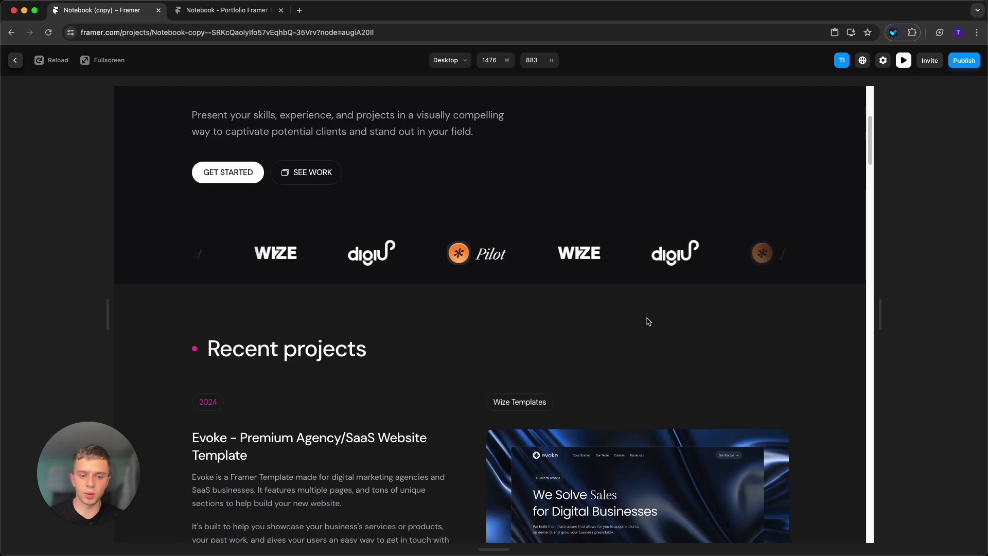
{"action": "scroll", "coordinate": [542, 307], "scroll_direction": "up", "scroll_amount": 5}
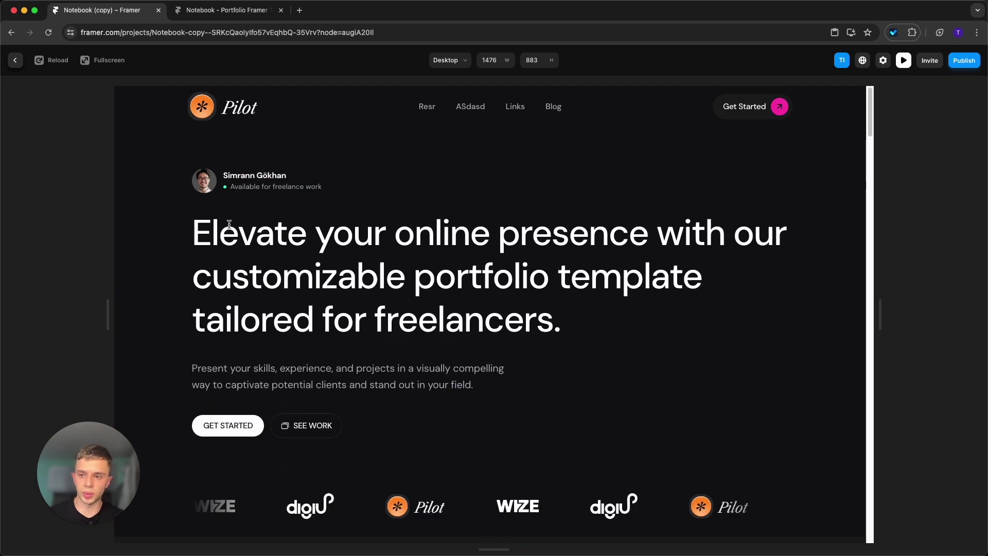
{"action": "left_click", "coordinate": [14, 61]}
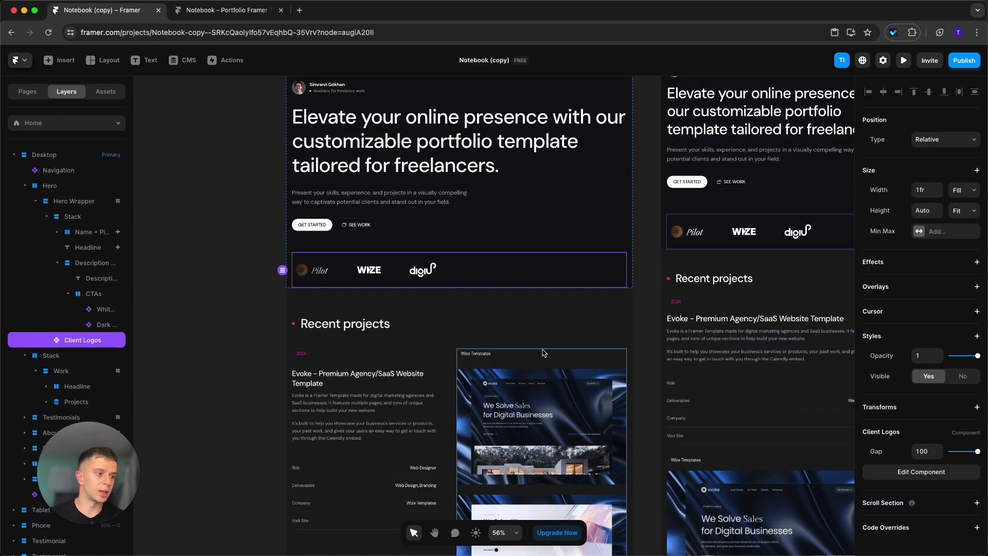
Step: Open the CMS and look through the Projects, Experience and Blog collections, ending on Projects
{"action": "scroll", "coordinate": [463, 309], "scroll_direction": "down", "scroll_amount": 5}
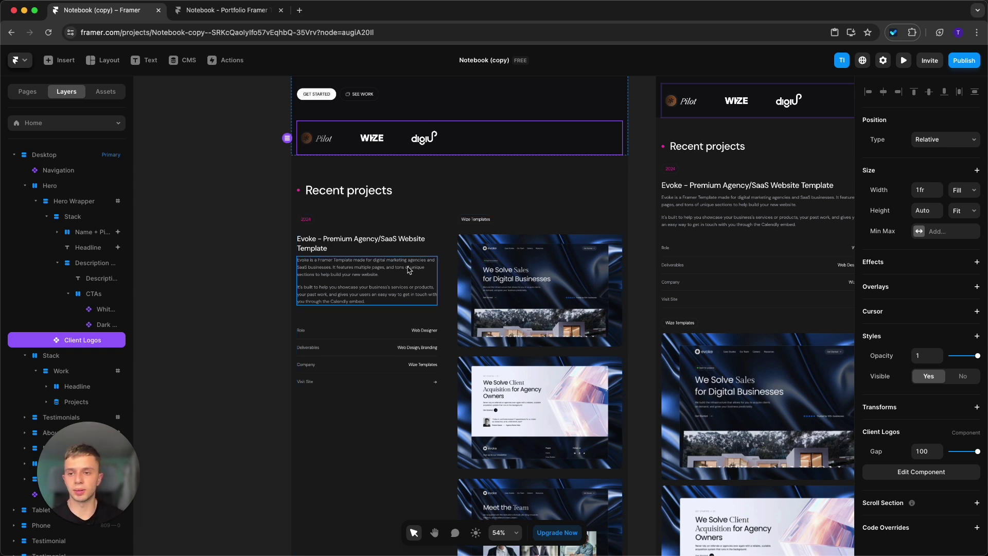
{"action": "left_click", "coordinate": [189, 61]}
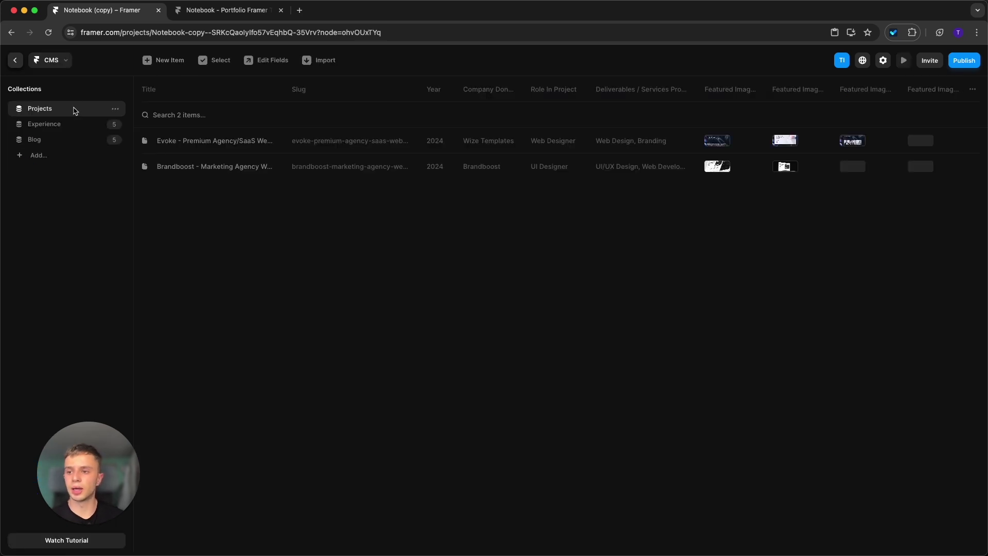
{"action": "left_click", "coordinate": [39, 127]}
{"action": "left_click", "coordinate": [36, 140]}
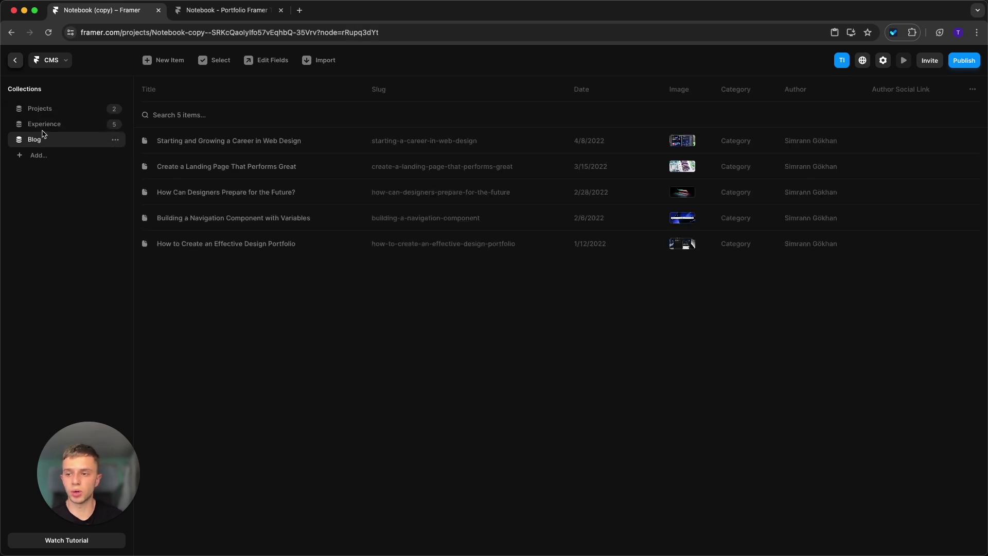
{"action": "left_click", "coordinate": [57, 112]}
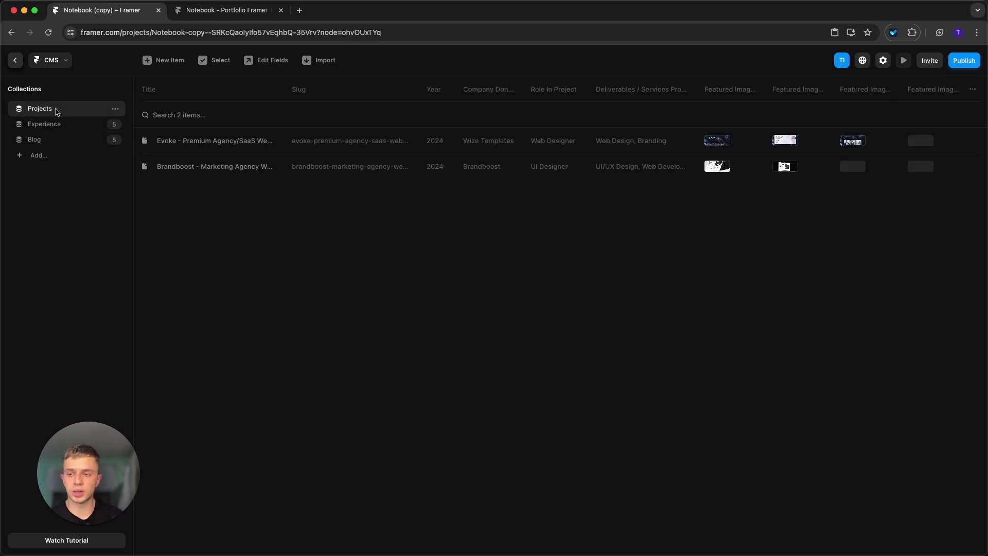
Step: Open the Evoke project item and review its year, company, role, deliverables, featured image, link and description fields
{"action": "left_click", "coordinate": [208, 143]}
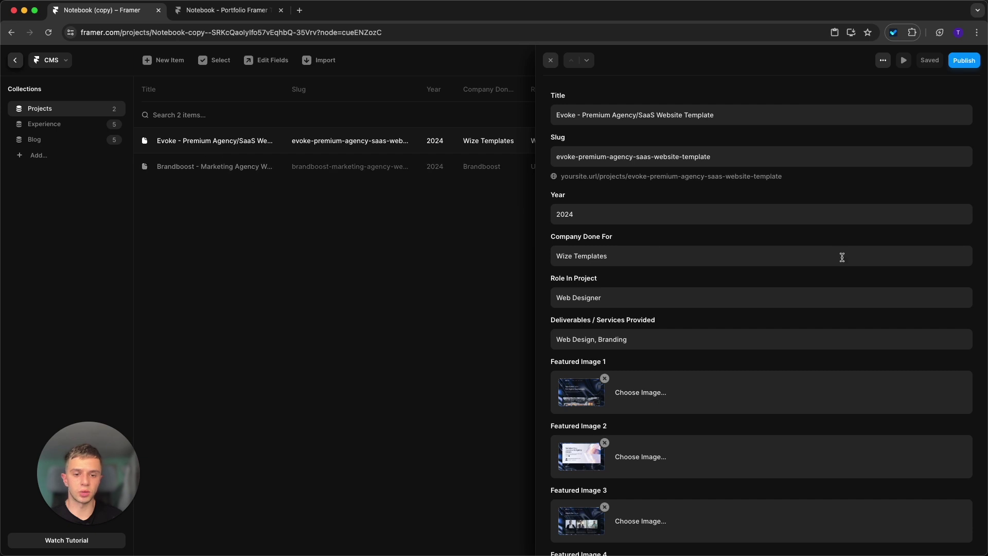
{"action": "scroll", "coordinate": [842, 257], "scroll_direction": "down", "scroll_amount": 10}
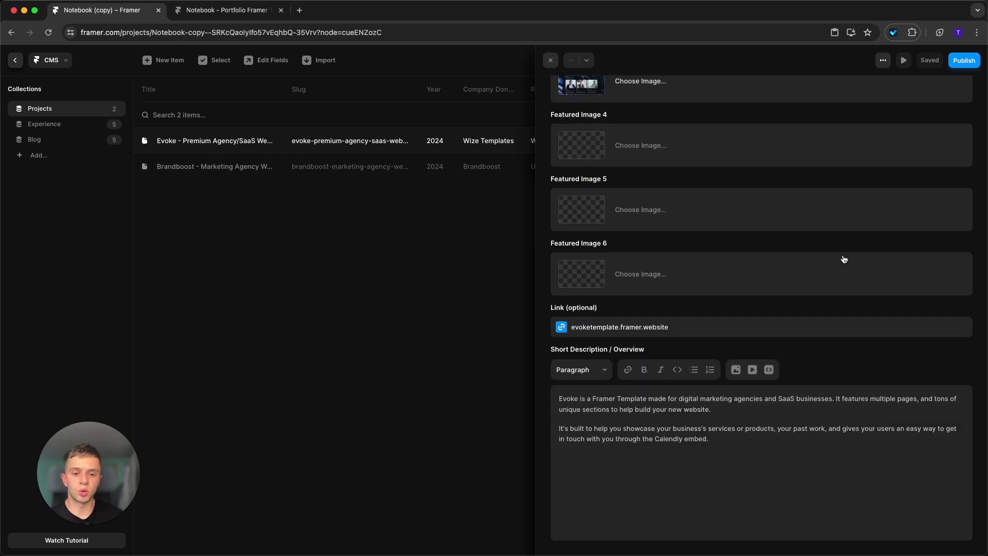
{"action": "scroll", "coordinate": [843, 257], "scroll_direction": "up", "scroll_amount": 10}
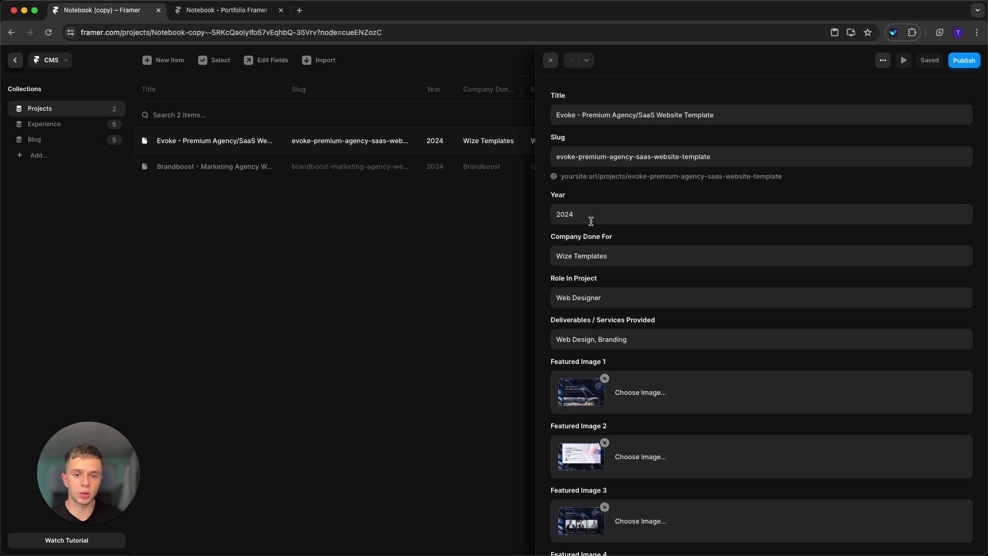
{"action": "left_click_drag", "start_coordinate": [556, 214], "coordinate": [563, 214]}
{"action": "triple_click", "coordinate": [657, 254]}
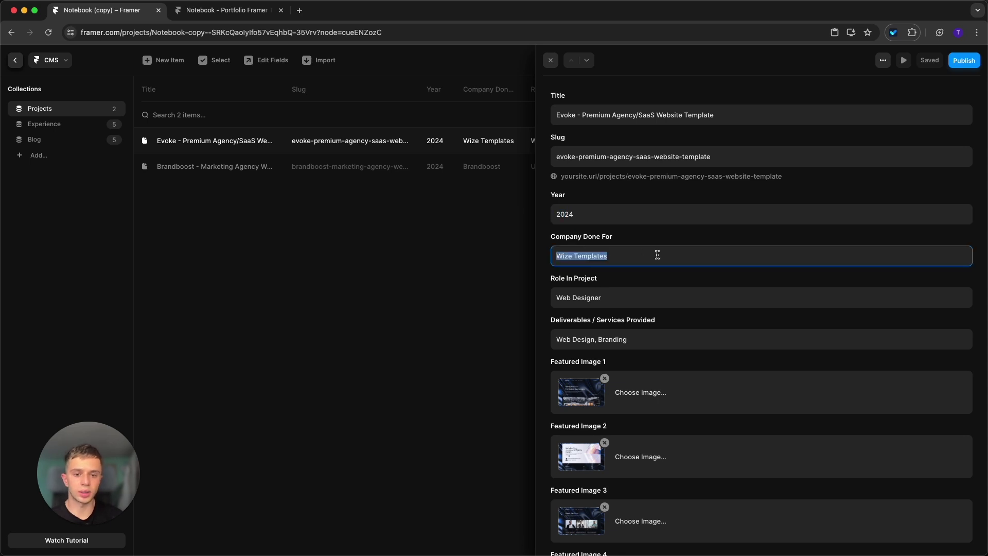
{"action": "triple_click", "coordinate": [658, 298]}
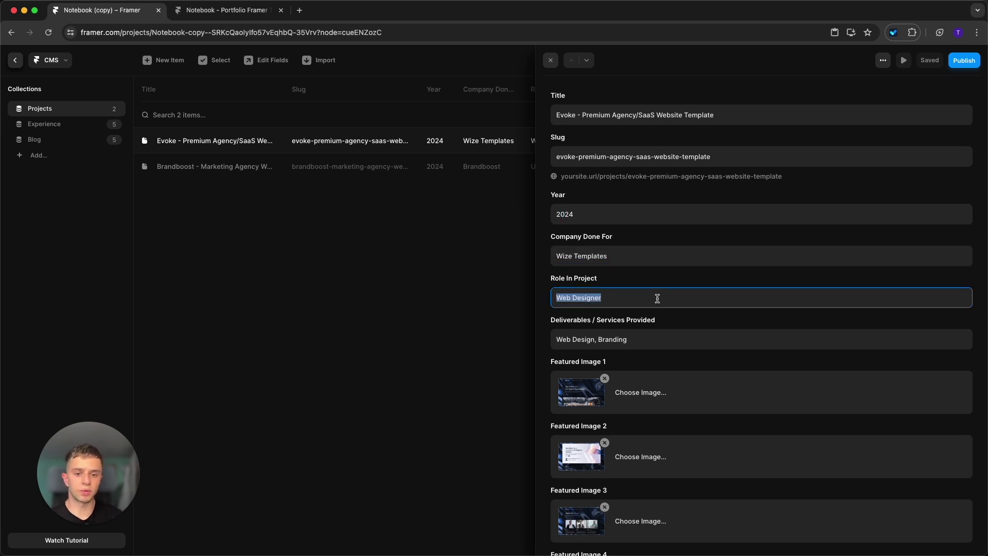
{"action": "triple_click", "coordinate": [694, 340]}
{"action": "scroll", "coordinate": [668, 345], "scroll_direction": "down", "scroll_amount": 8}
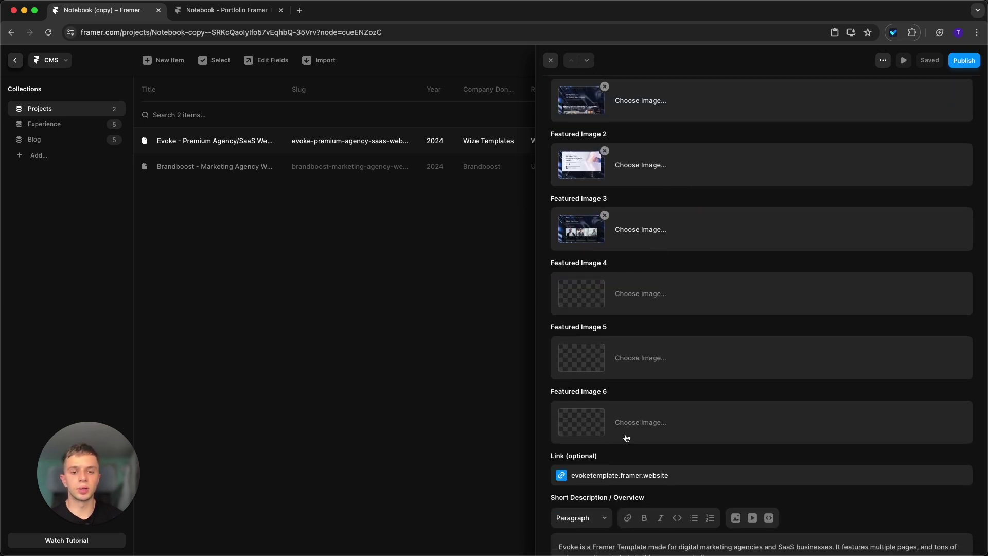
{"action": "scroll", "coordinate": [728, 326], "scroll_direction": "up", "scroll_amount": 2}
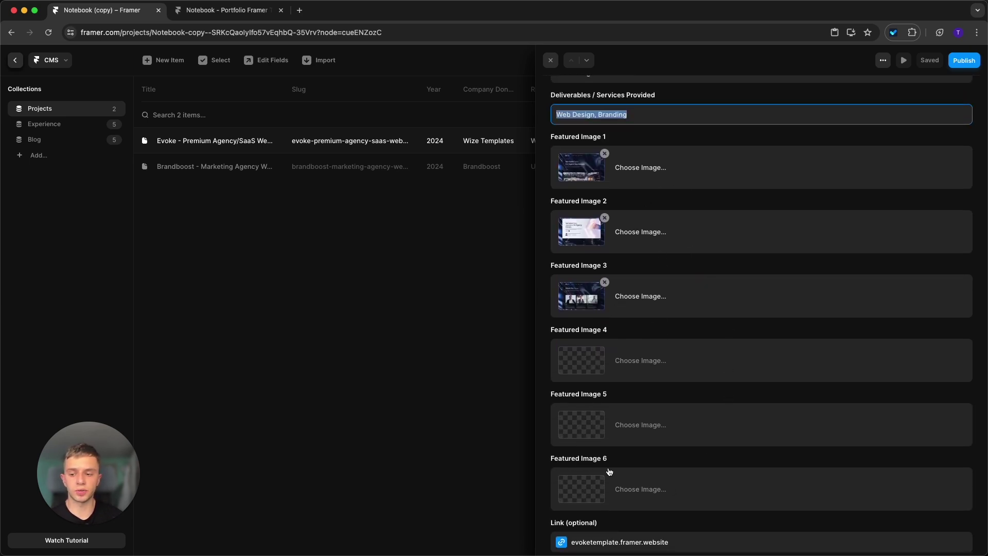
{"action": "scroll", "coordinate": [609, 471], "scroll_direction": "down", "scroll_amount": 5}
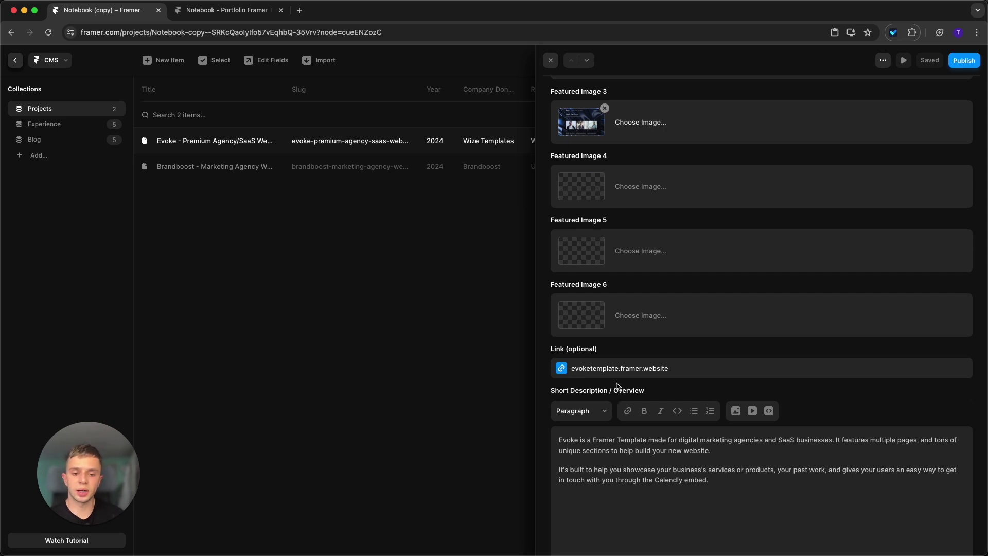
Step: Clear the optional link URL of the Evoke project item
{"action": "left_click", "coordinate": [618, 373]}
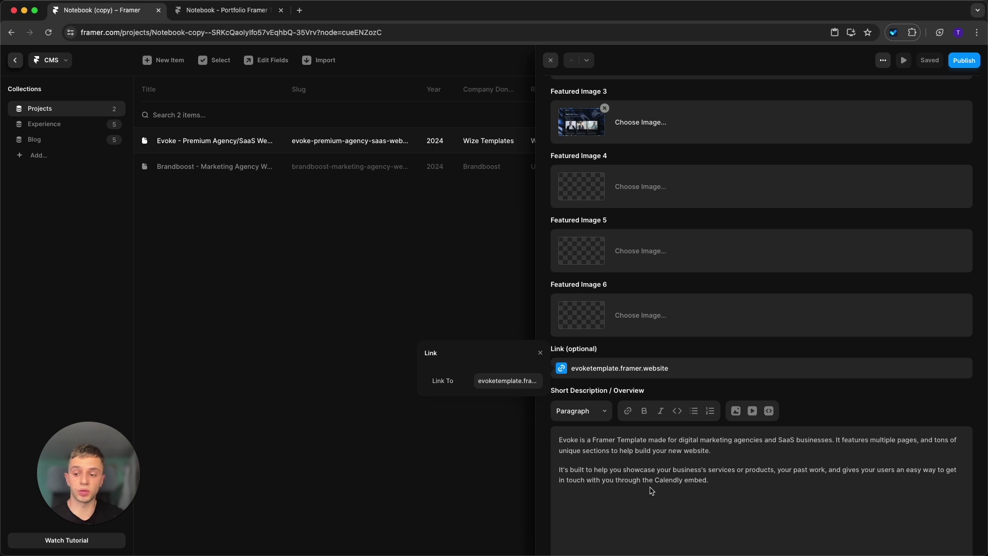
{"action": "left_click", "coordinate": [528, 382]}
{"action": "key", "text": "BackSpace"}
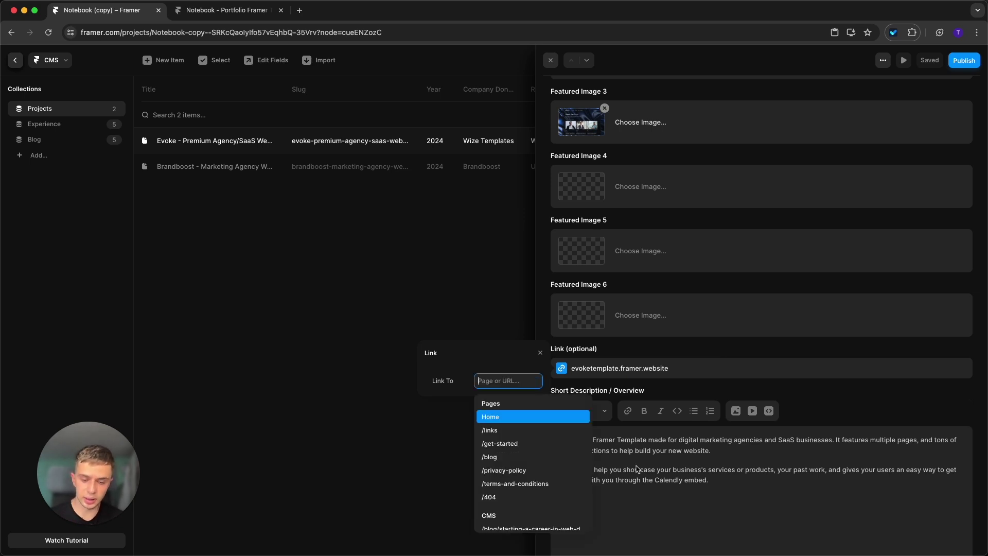
{"action": "left_click", "coordinate": [684, 481]}
{"action": "scroll", "coordinate": [762, 470], "scroll_direction": "down", "scroll_amount": 2}
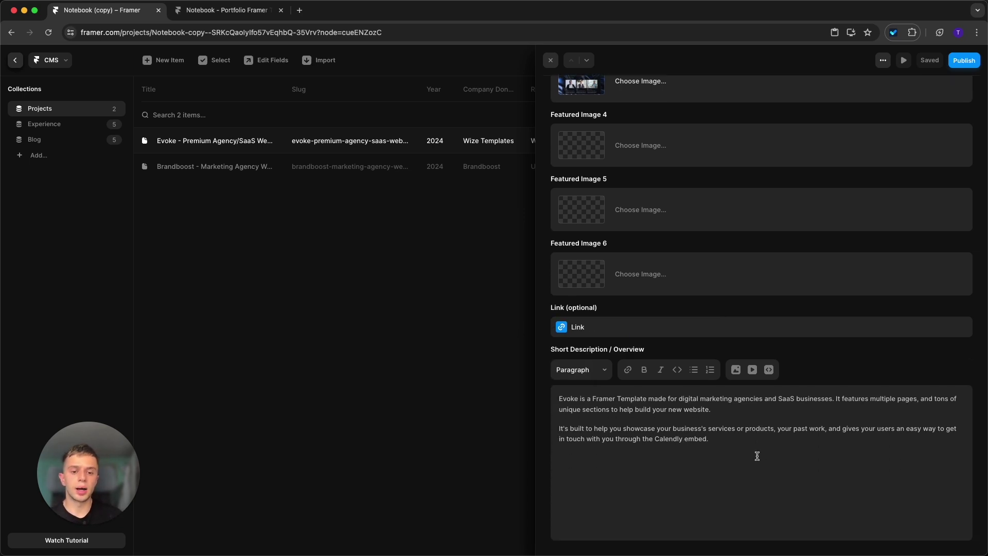
Step: Review the Evoke project's Short Description / Overview text and close the item
{"action": "left_click_drag", "start_coordinate": [784, 482], "coordinate": [555, 394]}
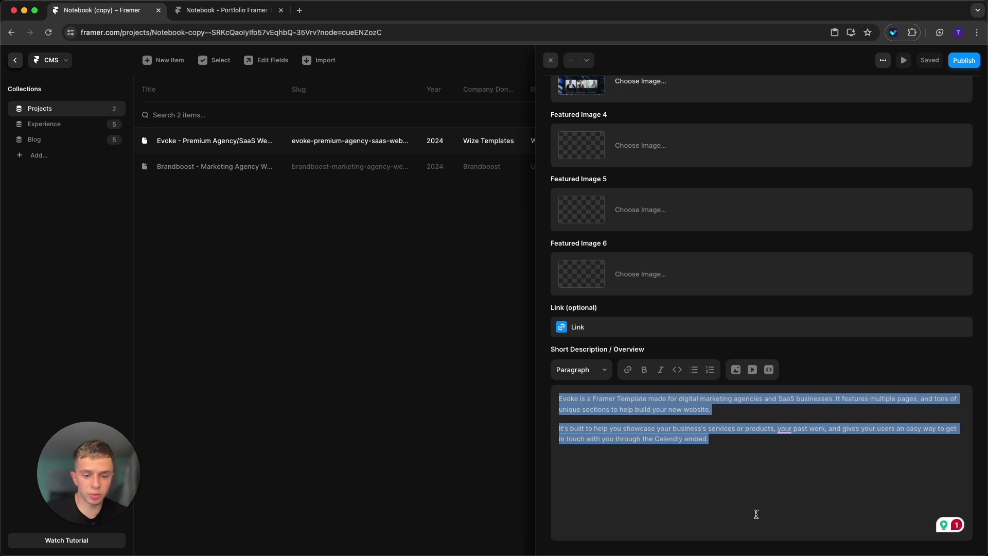
{"action": "left_click", "coordinate": [759, 488]}
{"action": "scroll", "coordinate": [759, 487], "scroll_direction": "up", "scroll_amount": 10}
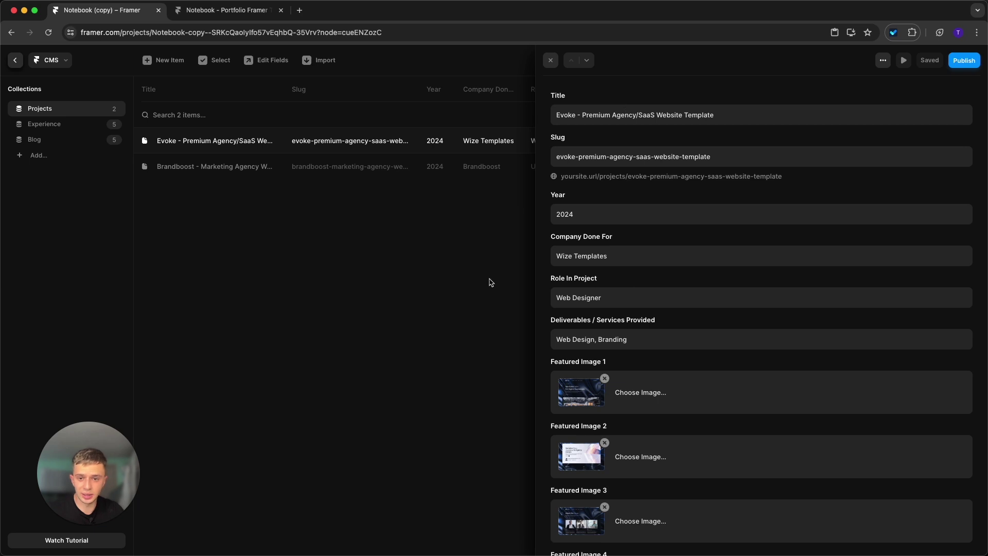
{"action": "key", "text": "Escape"}
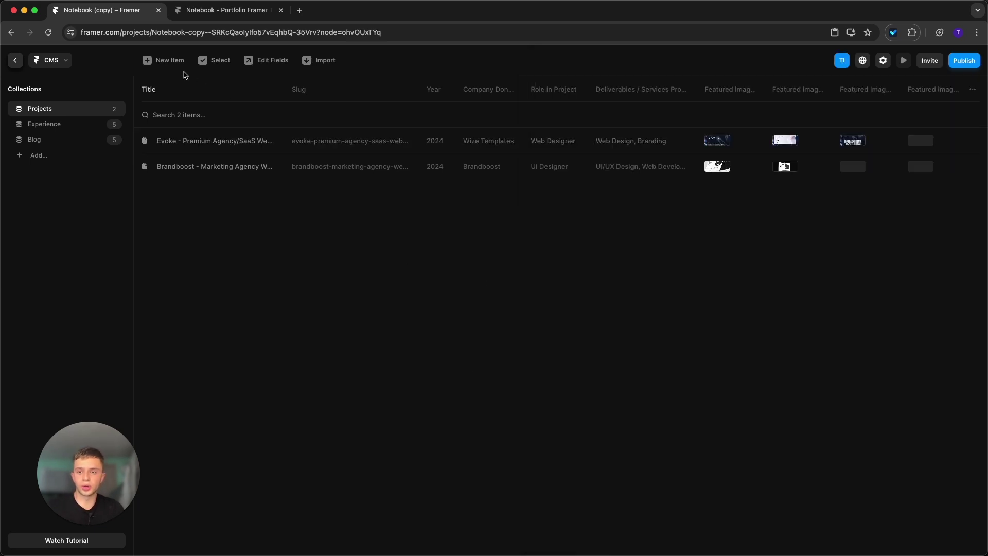
Step: Try to save a new blank item in the Projects collection, looking over its fields and closing the empty form when done
{"action": "left_click", "coordinate": [154, 59]}
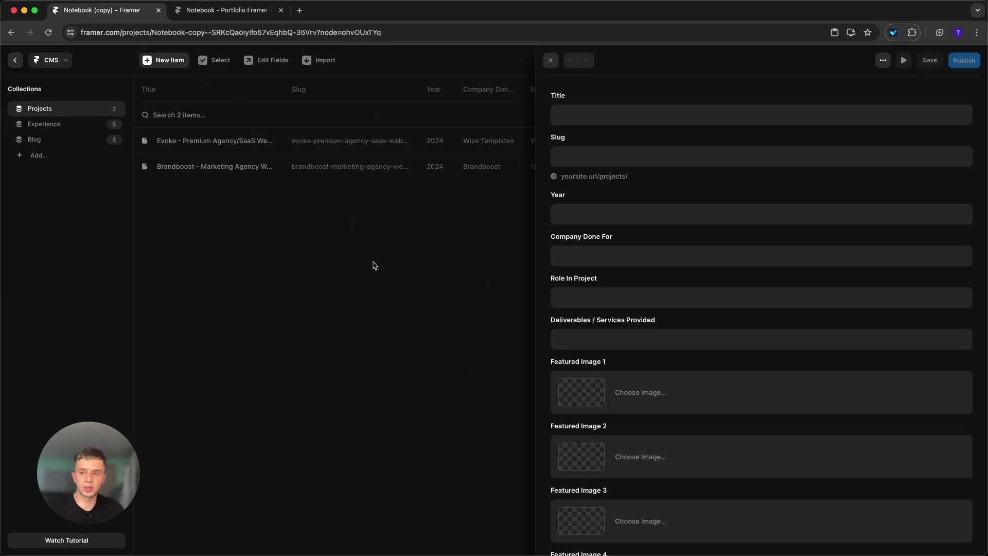
{"action": "key", "text": "Escape"}
{"action": "left_click", "coordinate": [166, 62]}
{"action": "scroll", "coordinate": [613, 313], "scroll_direction": "down", "scroll_amount": 9}
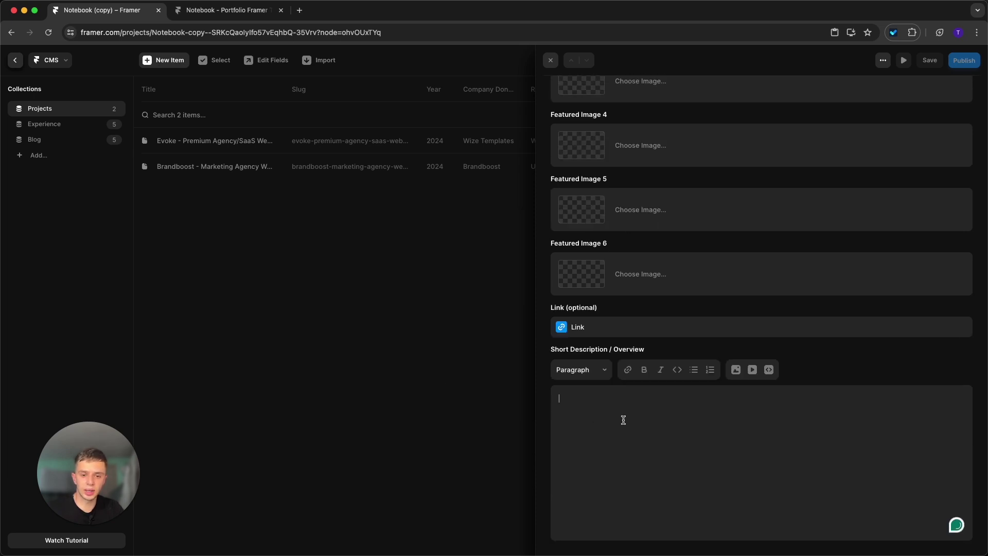
{"action": "scroll", "coordinate": [622, 421], "scroll_direction": "up", "scroll_amount": 10}
{"action": "key", "text": "super+s"}
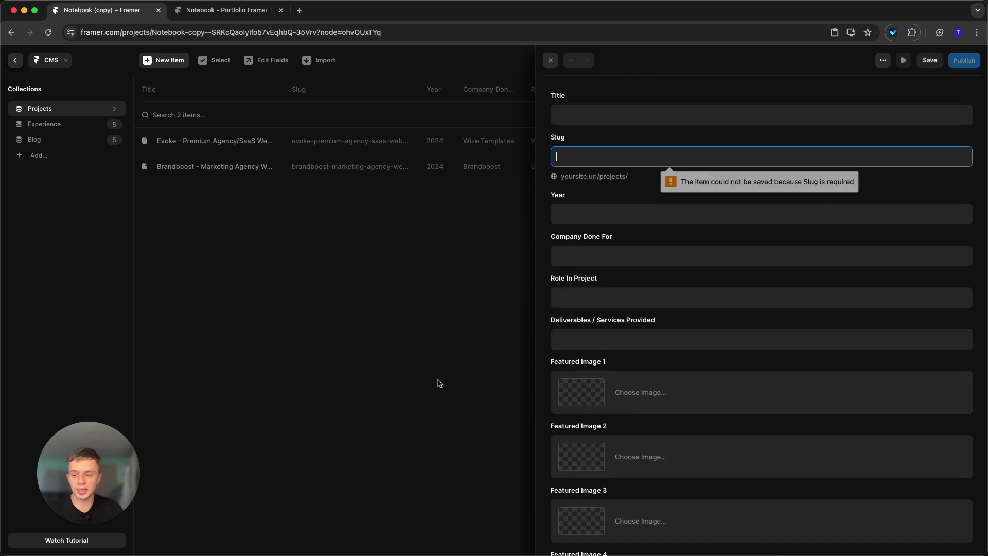
{"action": "key", "text": "Escape"}
{"action": "left_click", "coordinate": [428, 326]}
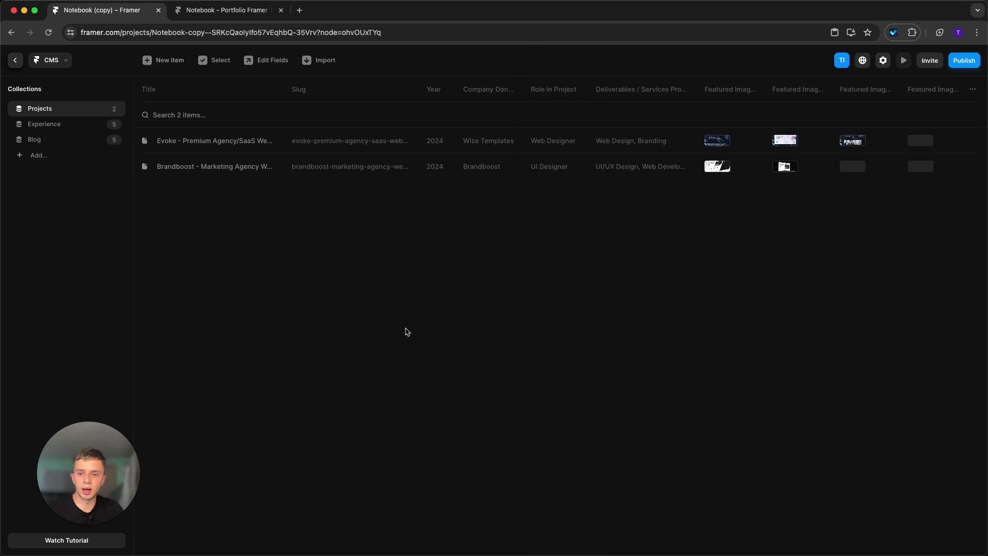
Step: Return to the Home page and examine the Recent projects and testimonials sections, including the testimonial cards placed beside the Desktop layout
{"action": "left_click", "coordinate": [15, 60]}
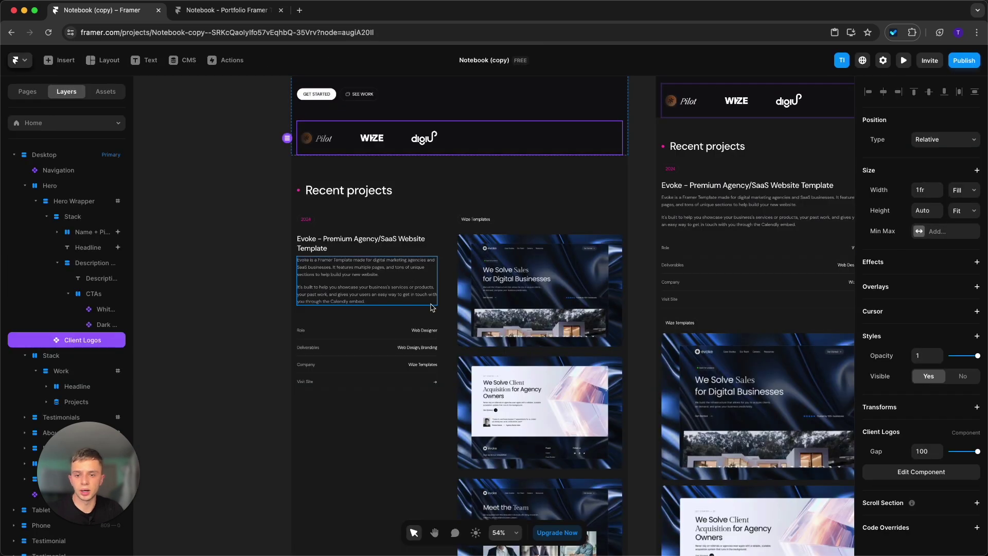
{"action": "scroll", "coordinate": [342, 287], "scroll_direction": "down", "scroll_amount": 5}
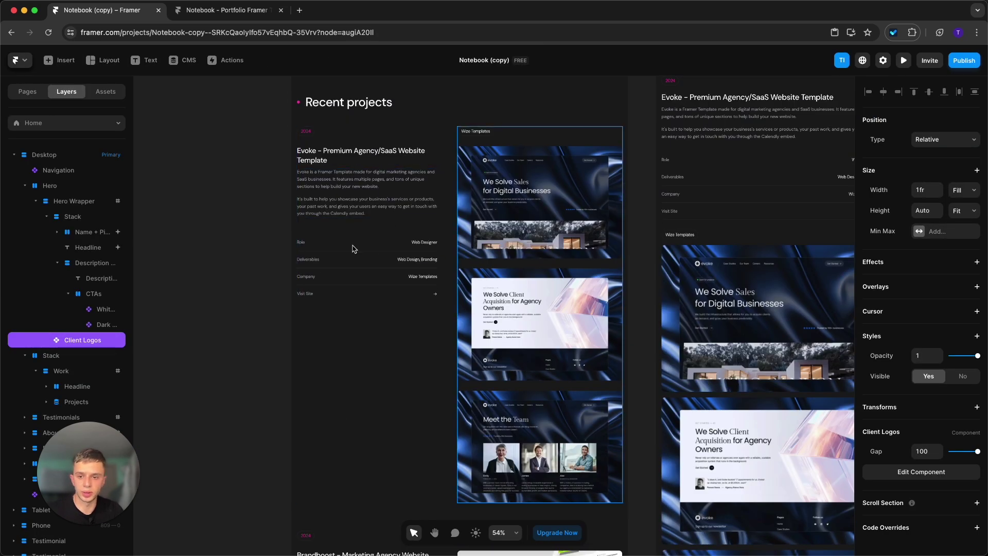
{"action": "scroll", "coordinate": [429, 386], "scroll_direction": "down", "scroll_amount": 1}
{"action": "scroll", "coordinate": [429, 385], "scroll_direction": "down", "scroll_amount": 10}
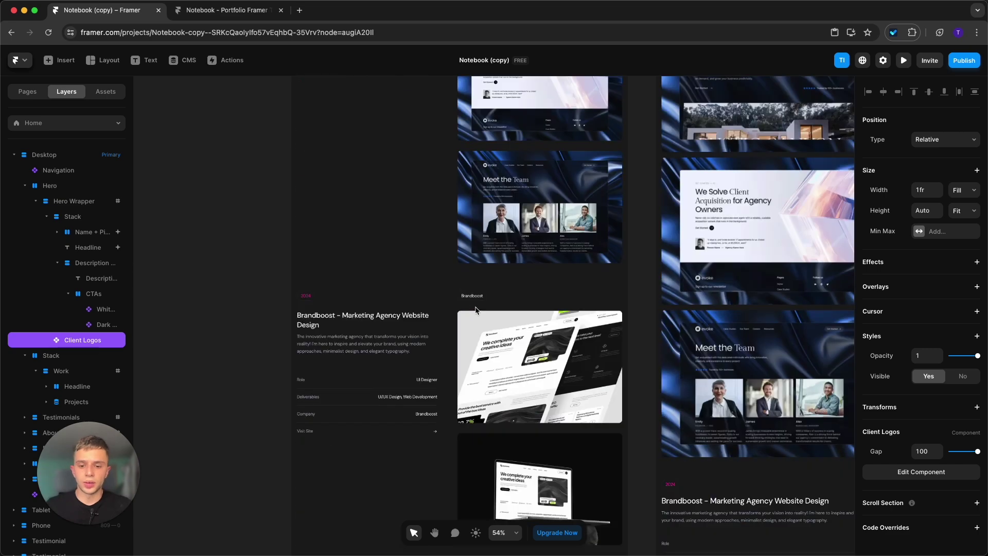
{"action": "scroll", "coordinate": [456, 301], "scroll_direction": "left", "scroll_amount": 10}
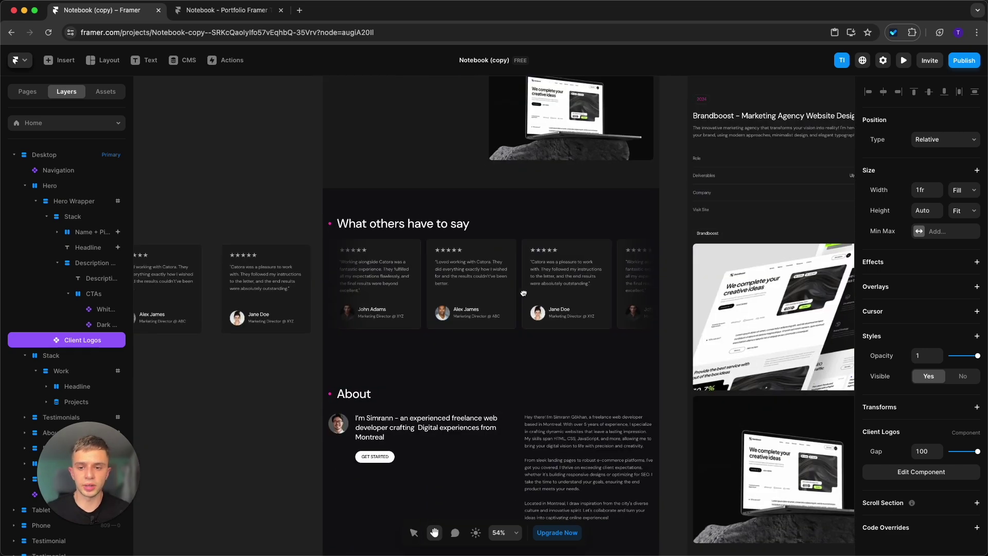
{"action": "scroll", "coordinate": [509, 256], "scroll_direction": "down", "scroll_amount": 3}
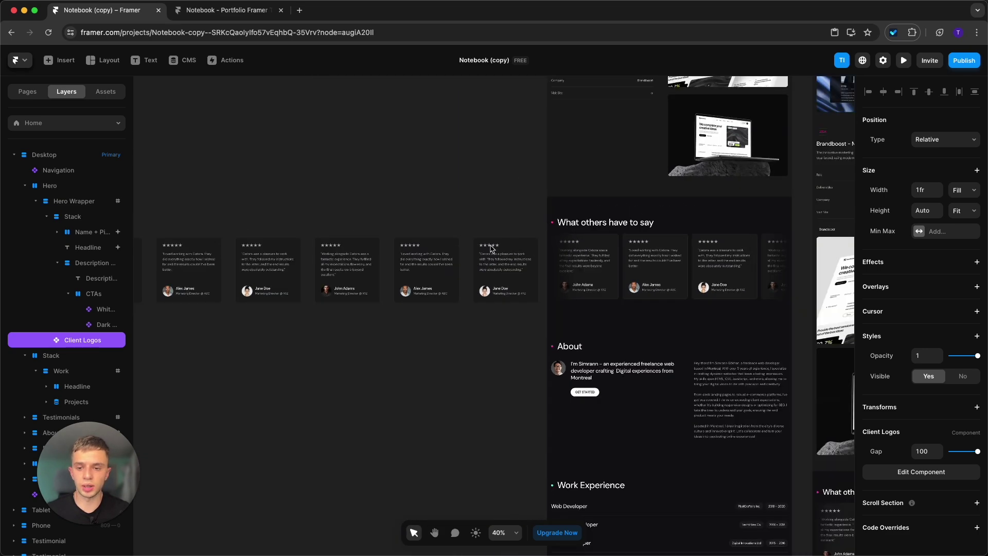
{"action": "scroll", "coordinate": [190, 214], "scroll_direction": "down", "scroll_amount": 2}
{"action": "scroll", "coordinate": [309, 242], "scroll_direction": "left", "scroll_amount": 5}
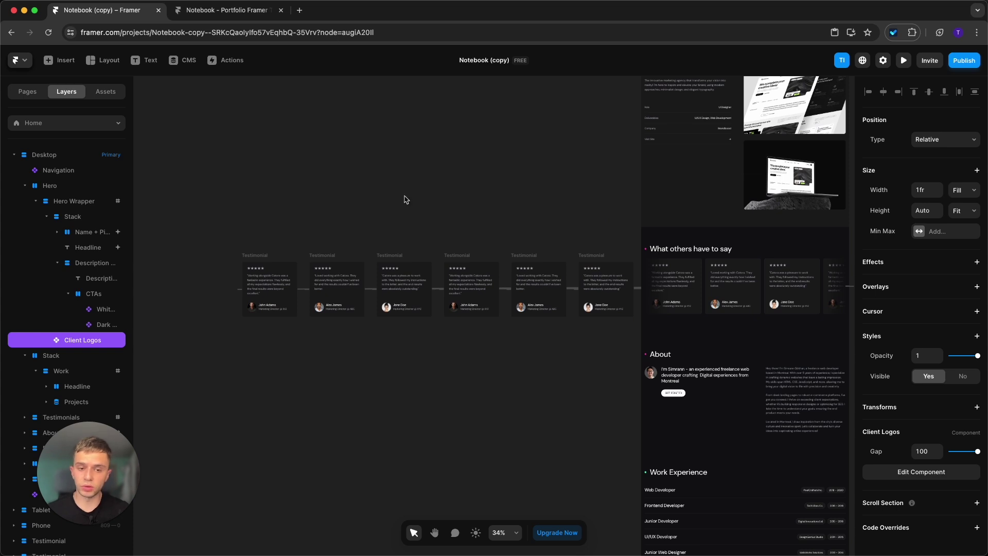
Step: Set the Testimonials section's visibility to No, restore it to Yes, and deselect the section
{"action": "left_click", "coordinate": [723, 239]}
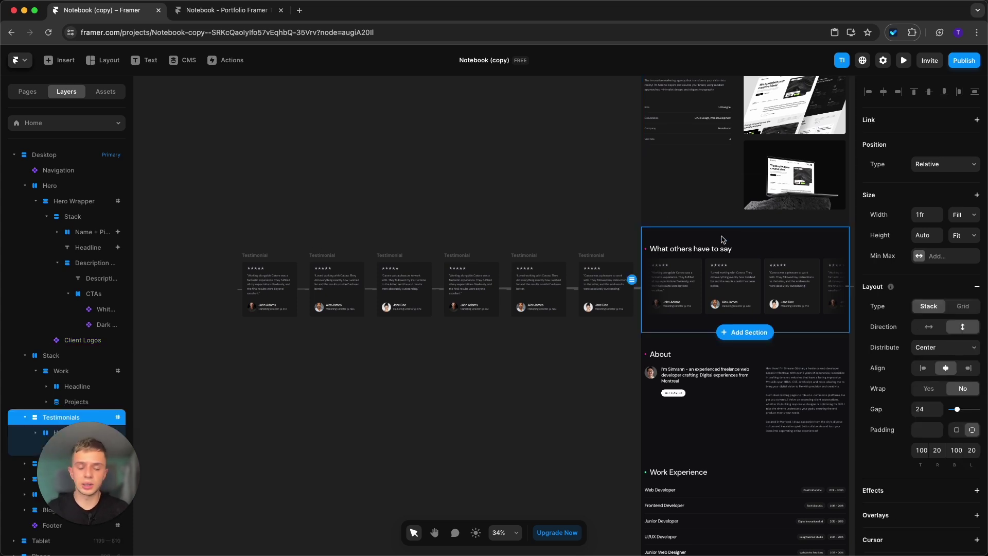
{"action": "left_click", "coordinate": [452, 175]}
{"action": "left_click", "coordinate": [669, 249]}
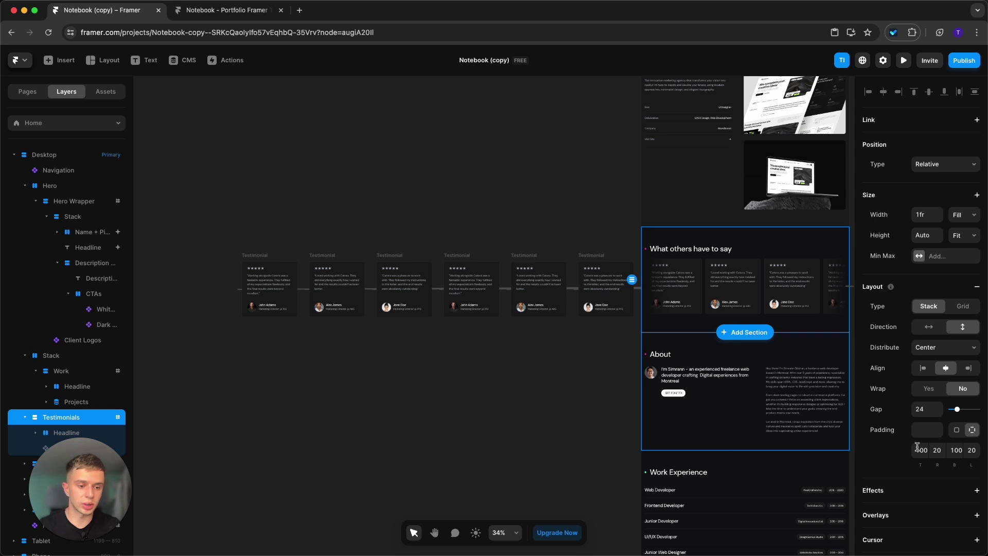
{"action": "scroll", "coordinate": [947, 360], "scroll_direction": "down", "scroll_amount": 5}
{"action": "left_click", "coordinate": [955, 399]}
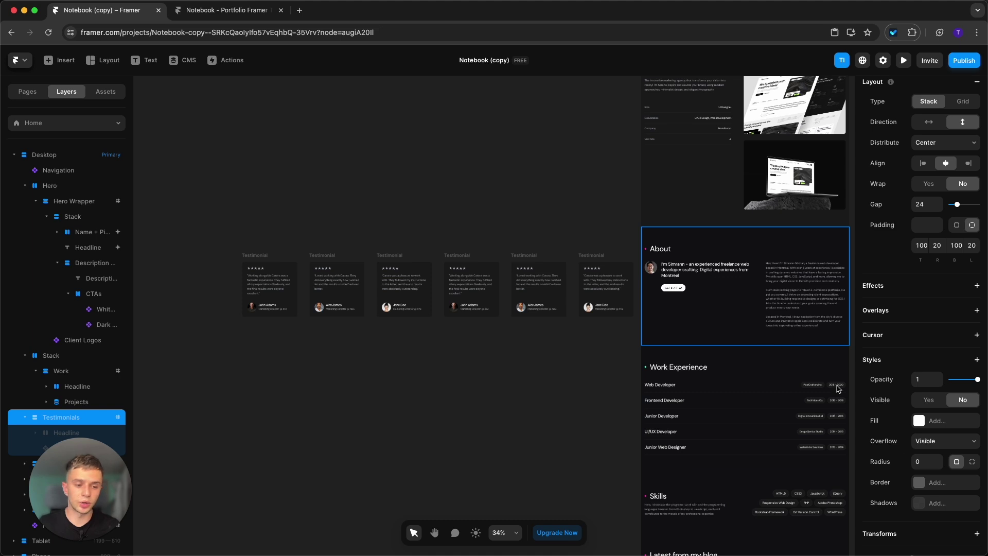
{"action": "left_click", "coordinate": [927, 401]}
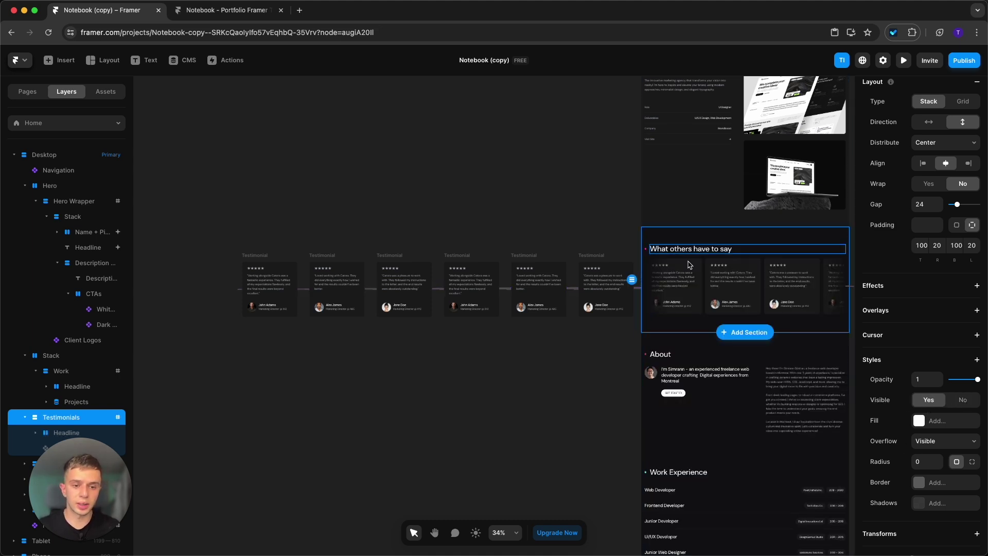
{"action": "left_click", "coordinate": [479, 153]}
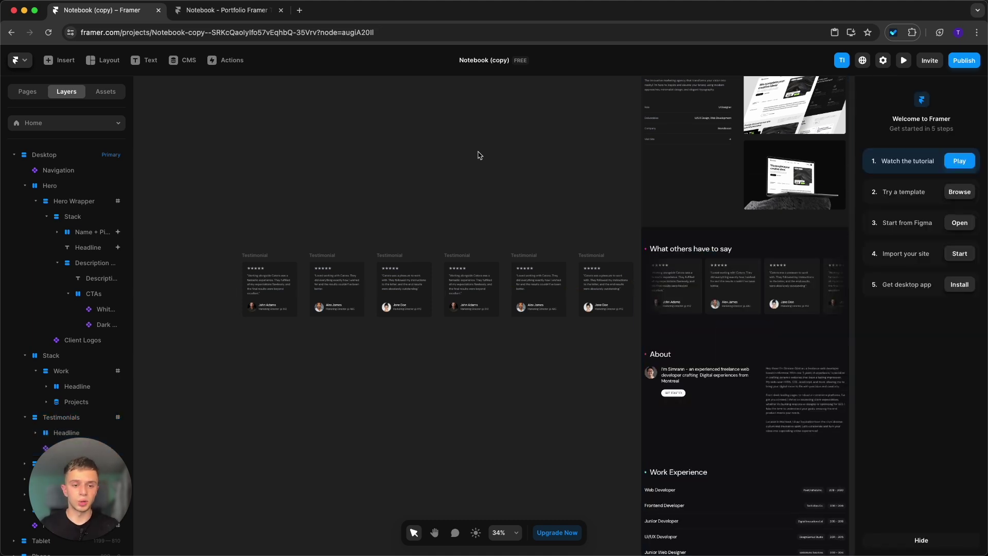
Step: Examine how the testimonial cards beside the Desktop layout connect to the Ticker in the Testimonials section
{"action": "left_click_drag", "start_coordinate": [225, 179], "coordinate": [643, 352]}
{"action": "left_click", "coordinate": [427, 403]}
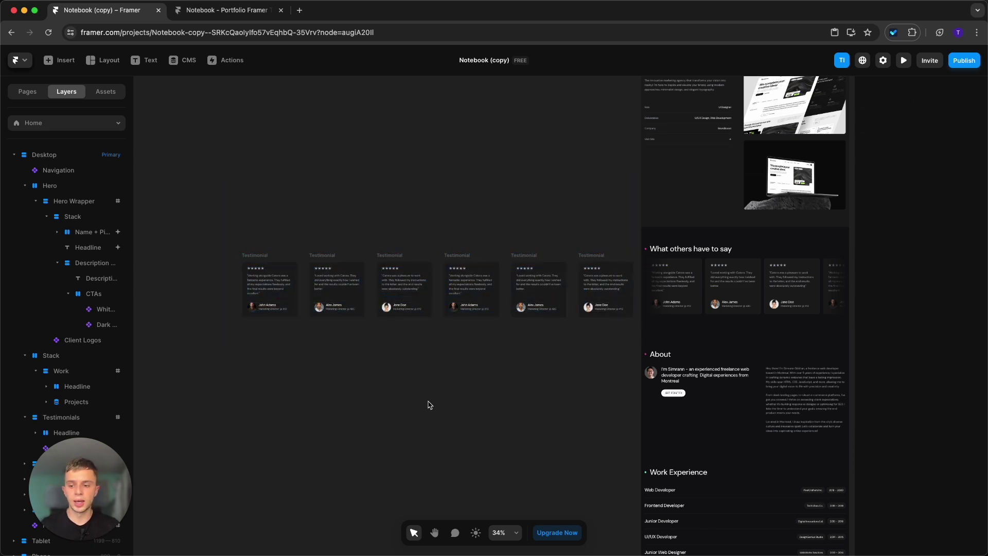
{"action": "scroll", "coordinate": [725, 300], "scroll_direction": "right", "scroll_amount": 2}
{"action": "left_click", "coordinate": [724, 300]}
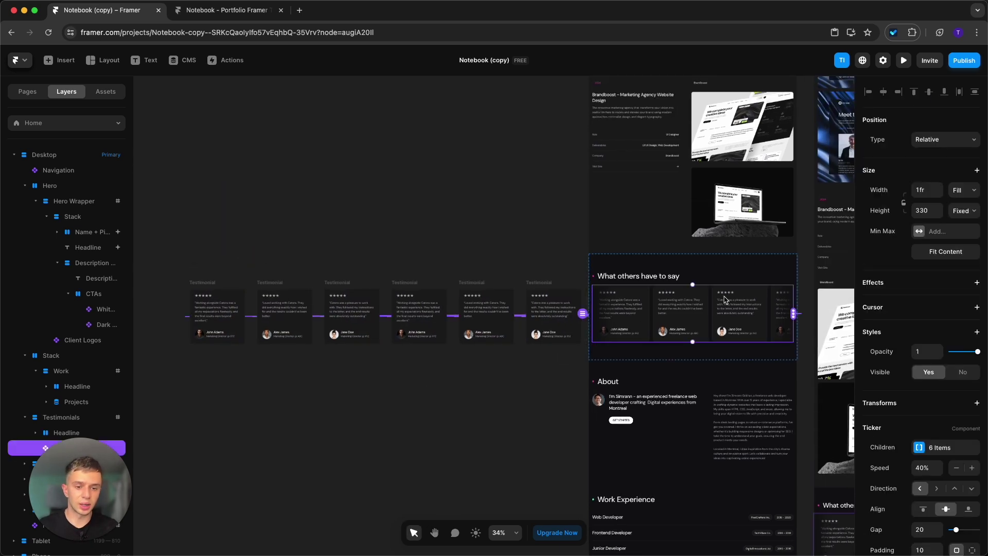
{"action": "scroll", "coordinate": [700, 288], "scroll_direction": "up", "scroll_amount": 3}
{"action": "scroll", "coordinate": [699, 285], "scroll_direction": "down", "scroll_amount": 3}
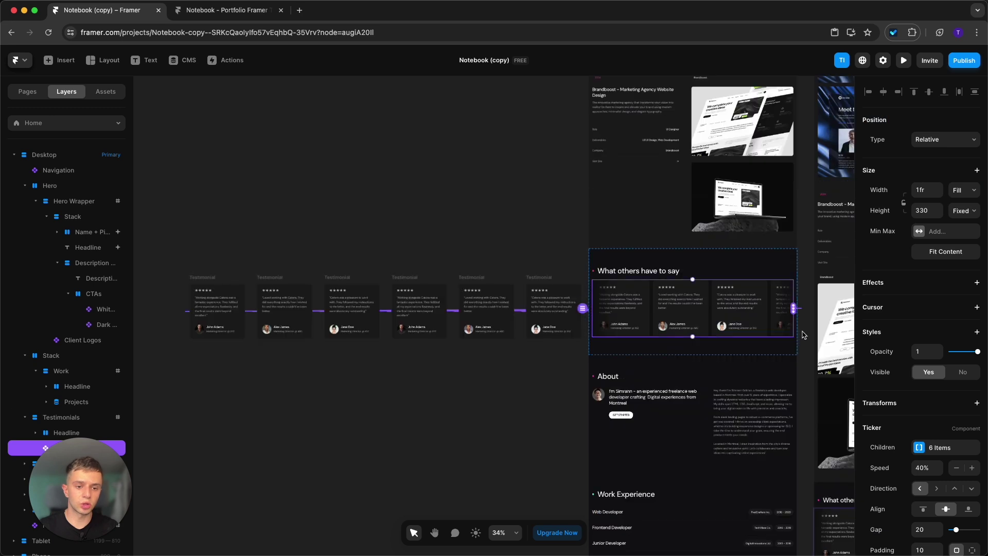
{"action": "left_click", "coordinate": [490, 216]}
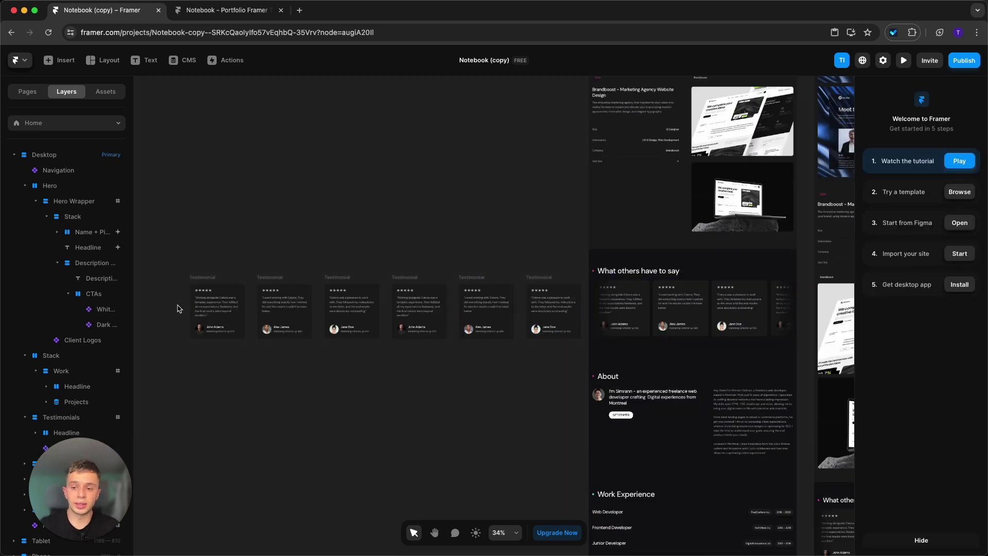
Step: Inspect the description, photo, name and position layers of the first testimonial card
{"action": "scroll", "coordinate": [177, 309], "scroll_direction": "up", "scroll_amount": 10}
{"action": "left_click", "coordinate": [267, 307]}
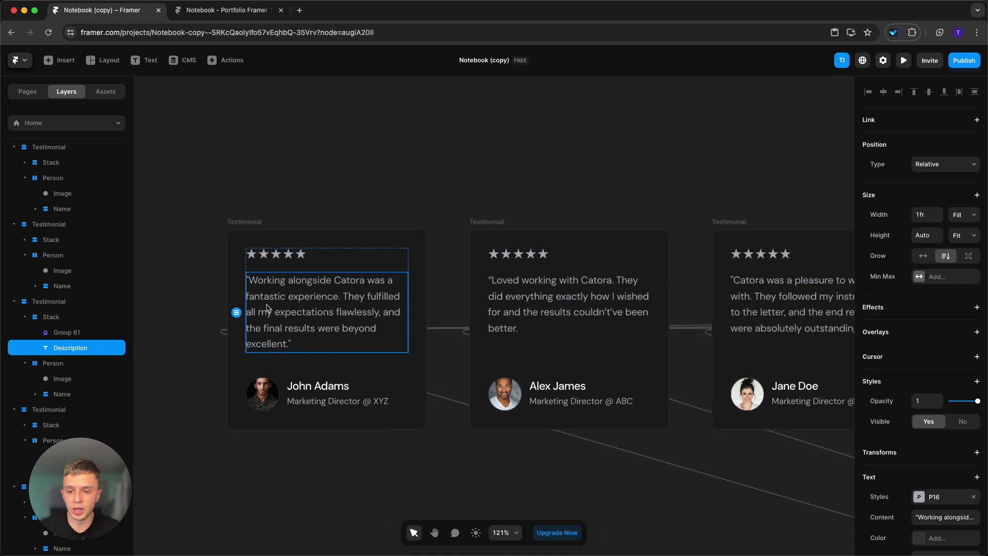
{"action": "left_click", "coordinate": [261, 393]}
{"action": "left_click", "coordinate": [288, 386]}
{"action": "key", "text": "Tab"}
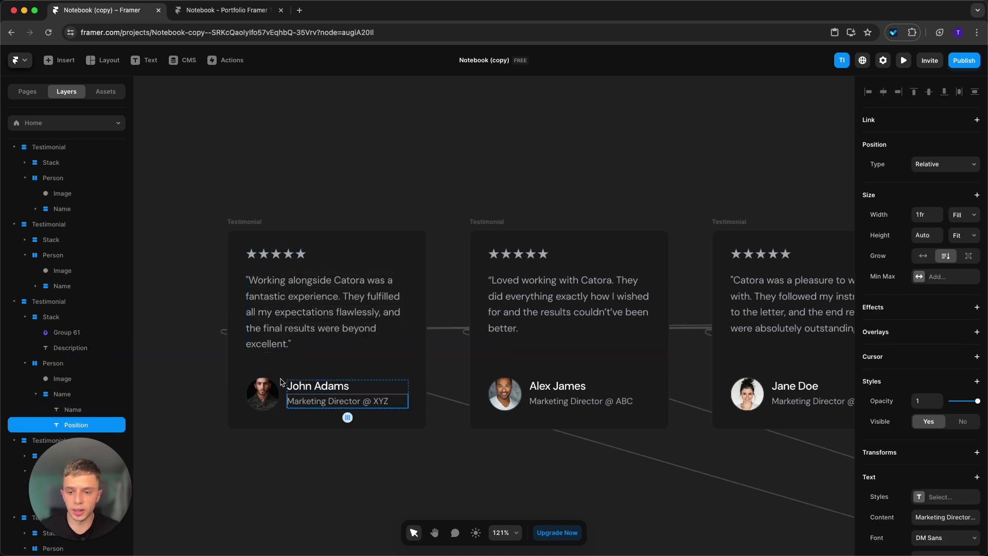
{"action": "scroll", "coordinate": [200, 325], "scroll_direction": "down", "scroll_amount": 10}
Step: Delete the last three testimonial cards beside the Desktop layout and duplicate the third card, placing the copy in line after it
{"action": "left_click", "coordinate": [698, 331]}
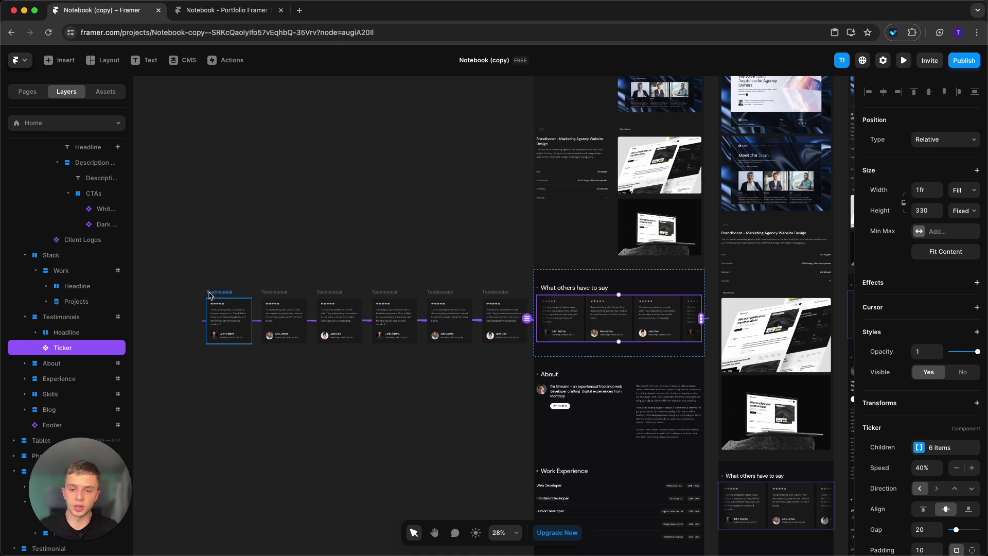
{"action": "left_click_drag", "start_coordinate": [359, 260], "coordinate": [520, 390]}
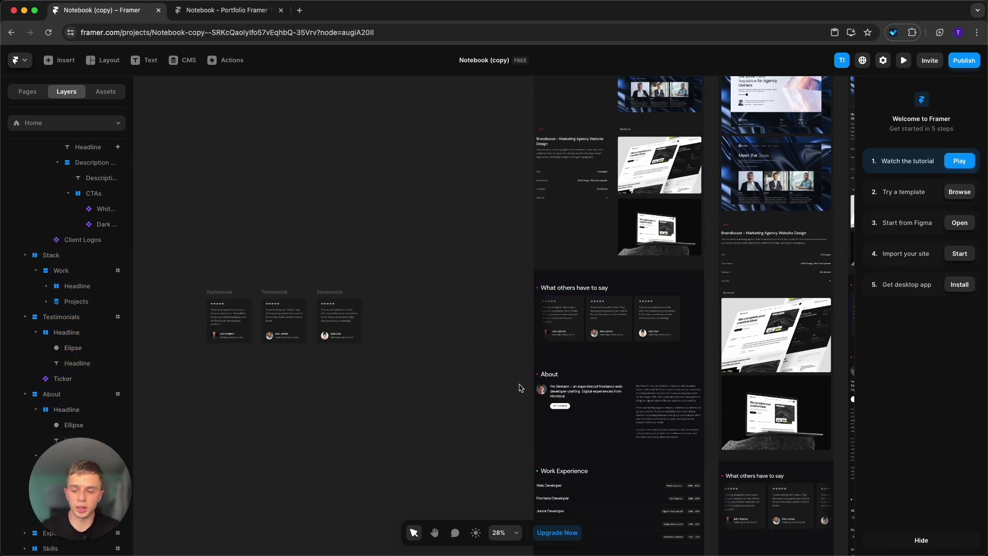
{"action": "left_click", "coordinate": [335, 293]}
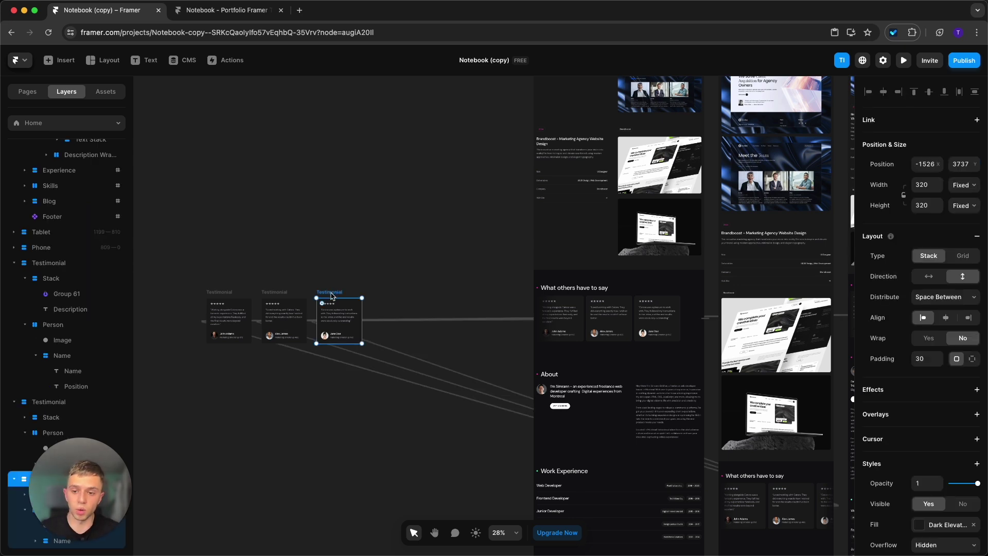
{"action": "key", "text": "ctrl+d"}
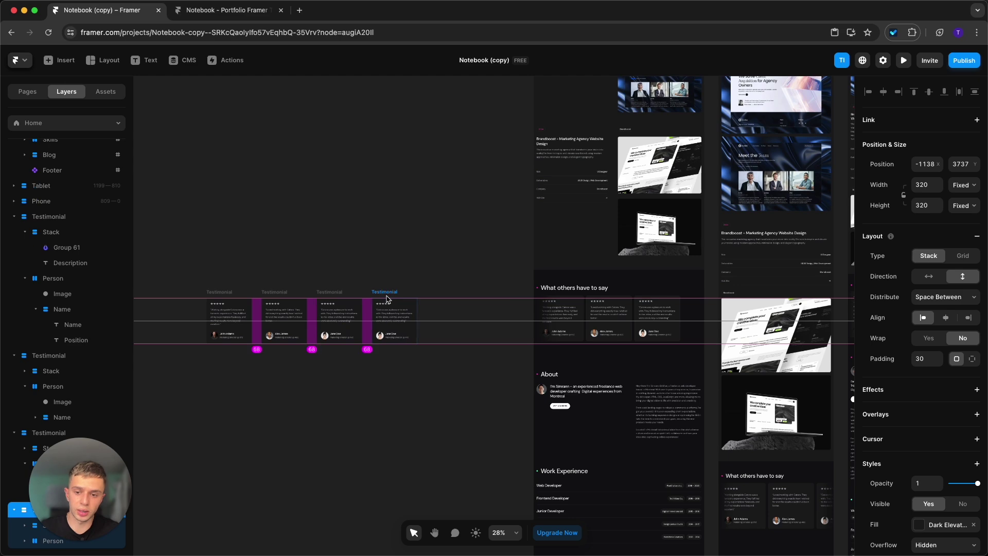
Step: Connect the duplicated testimonial card to the Testimonials section's Ticker as its fourth item, and deselect the Ticker
{"action": "left_click", "coordinate": [641, 320]}
{"action": "key", "text": "super+minus"}
{"action": "key", "text": "super+minus"}
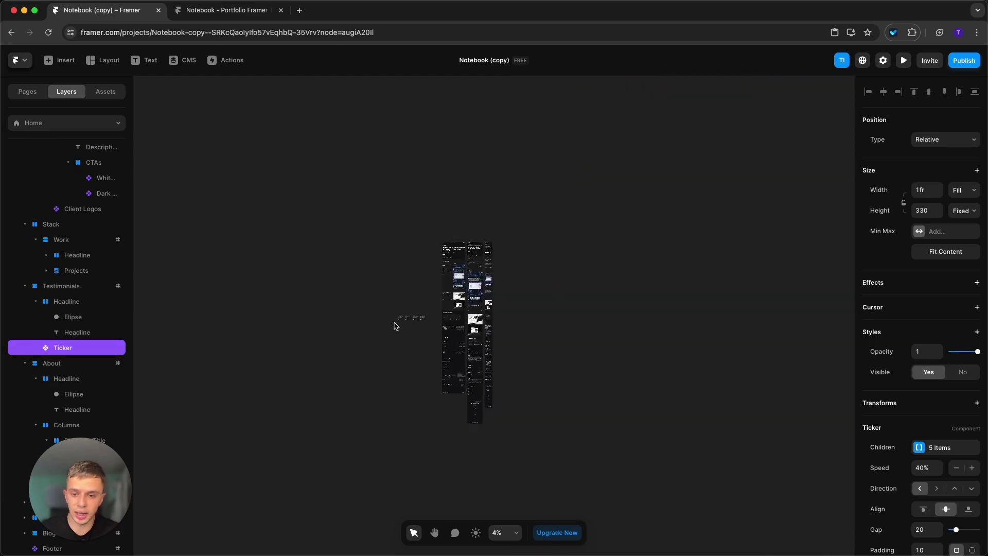
{"action": "scroll", "coordinate": [482, 311], "scroll_direction": "up", "scroll_amount": 5}
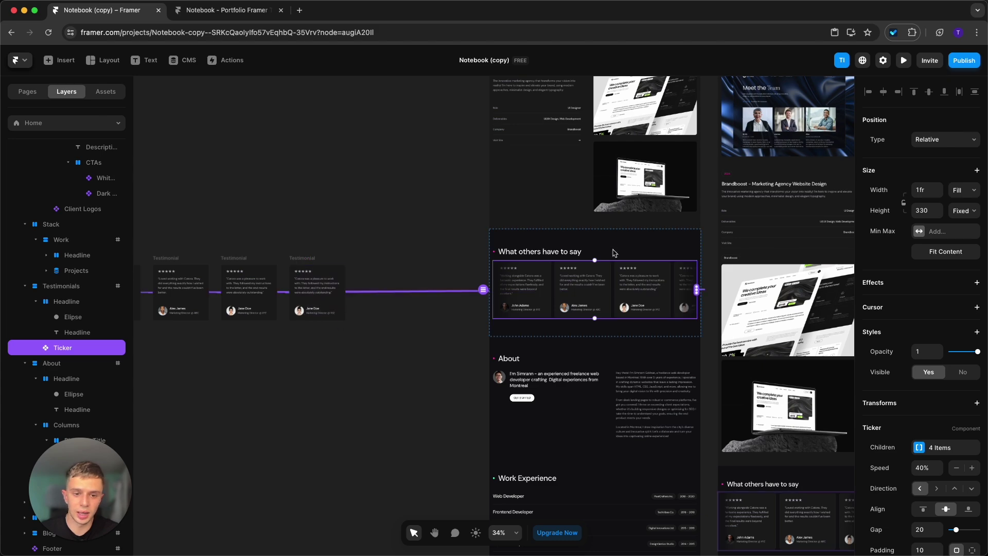
{"action": "key", "text": "Escape"}
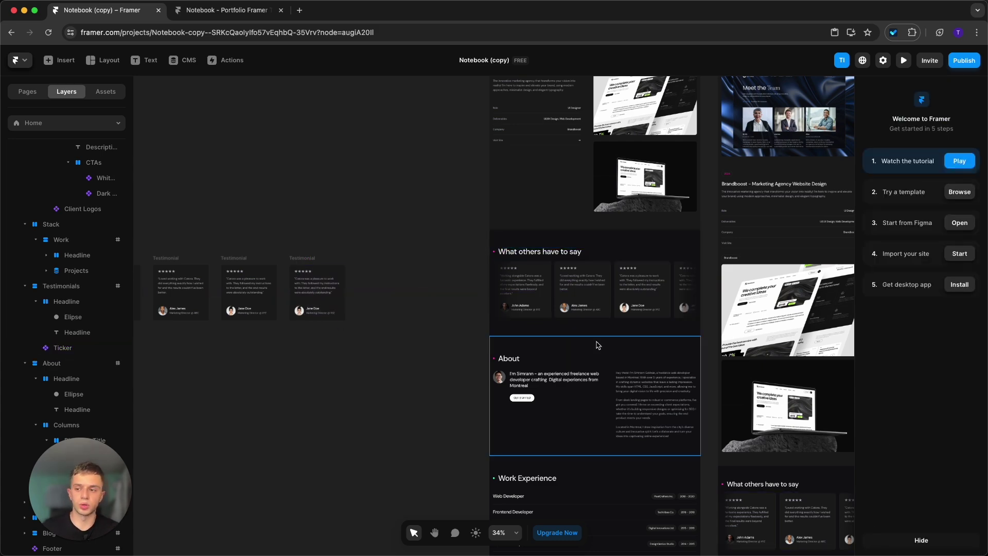
Step: Look over the About and Work Experience sections on the Desktop layout and open the CMS
{"action": "scroll", "coordinate": [607, 329], "scroll_direction": "down", "scroll_amount": 3}
{"action": "scroll", "coordinate": [620, 318], "scroll_direction": "up", "scroll_amount": 5}
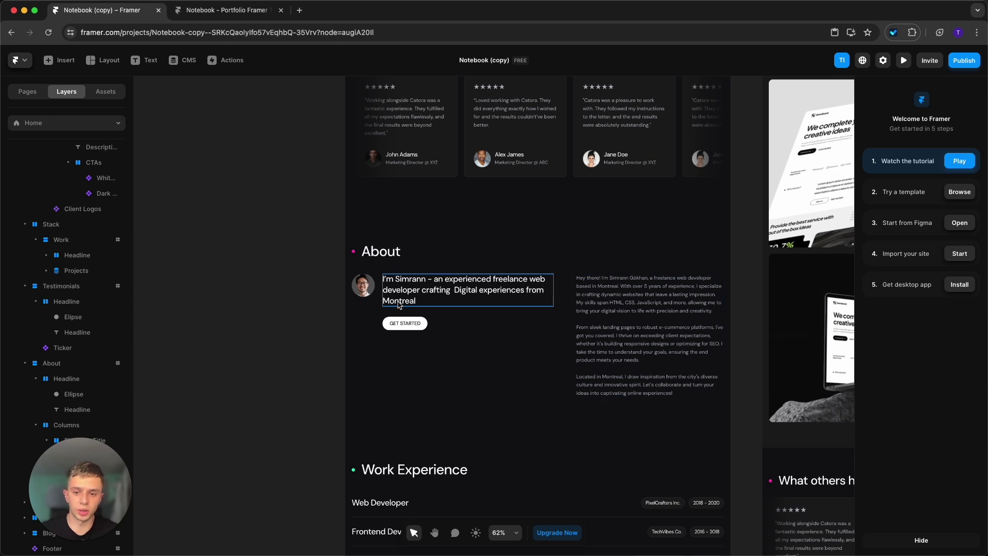
{"action": "scroll", "coordinate": [497, 286], "scroll_direction": "down", "scroll_amount": 3}
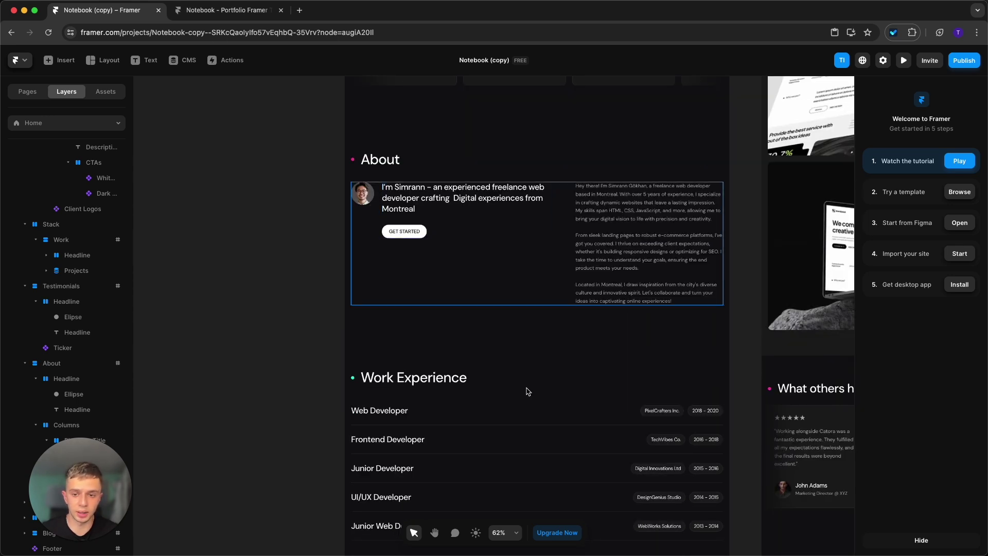
{"action": "scroll", "coordinate": [529, 392], "scroll_direction": "down", "scroll_amount": 4}
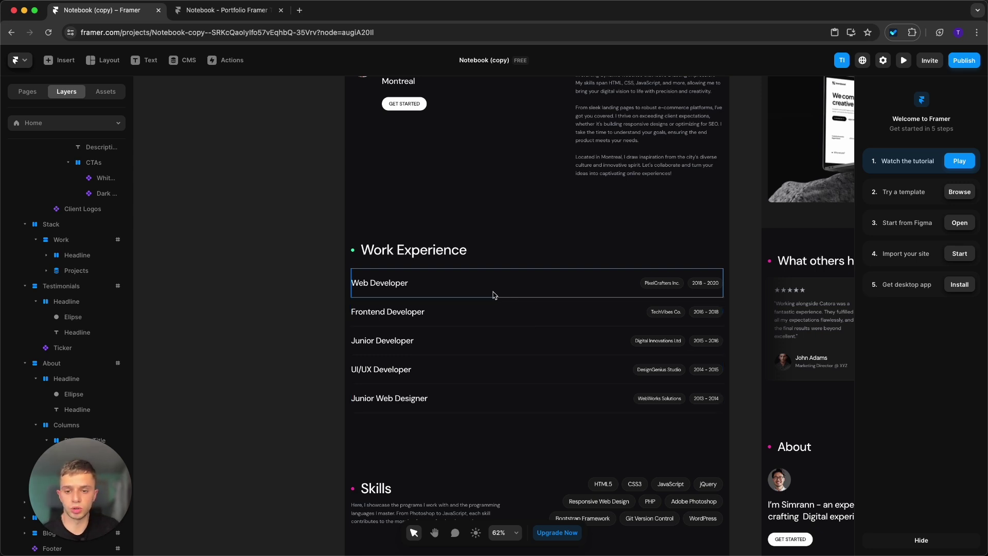
{"action": "left_click", "coordinate": [181, 64]}
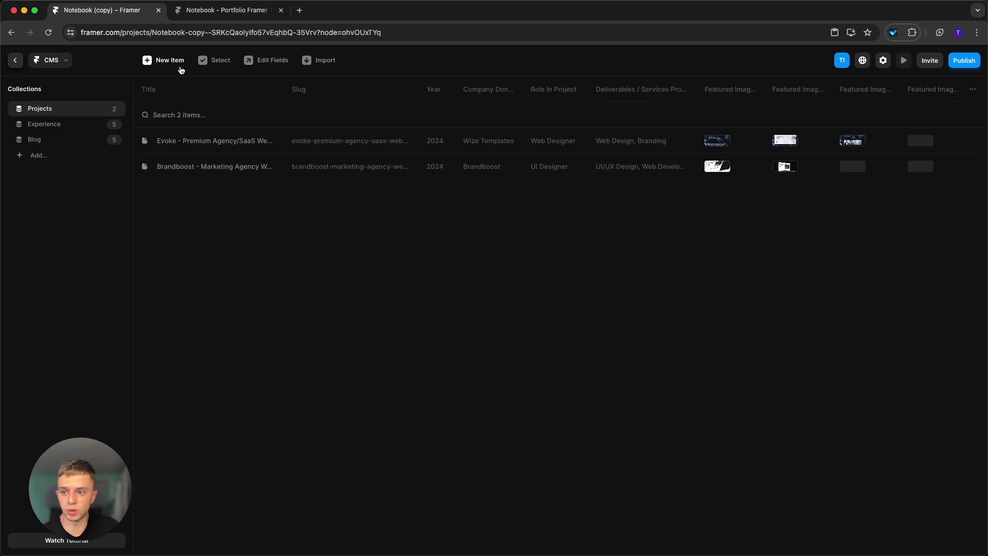
Step: Delete the Web Developer item from the Experience collection
{"action": "left_click", "coordinate": [52, 128]}
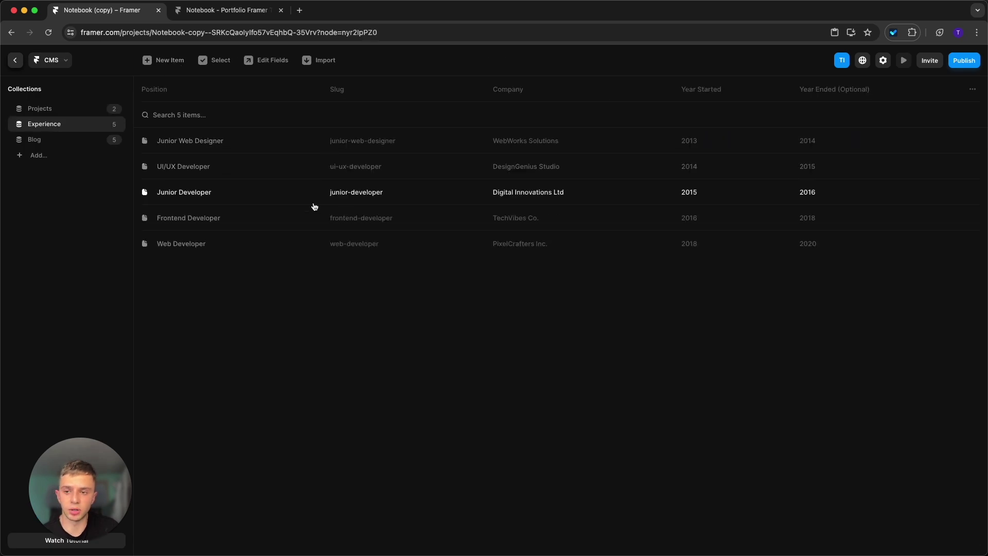
{"action": "left_click", "coordinate": [266, 146]}
{"action": "right_click", "coordinate": [364, 246]}
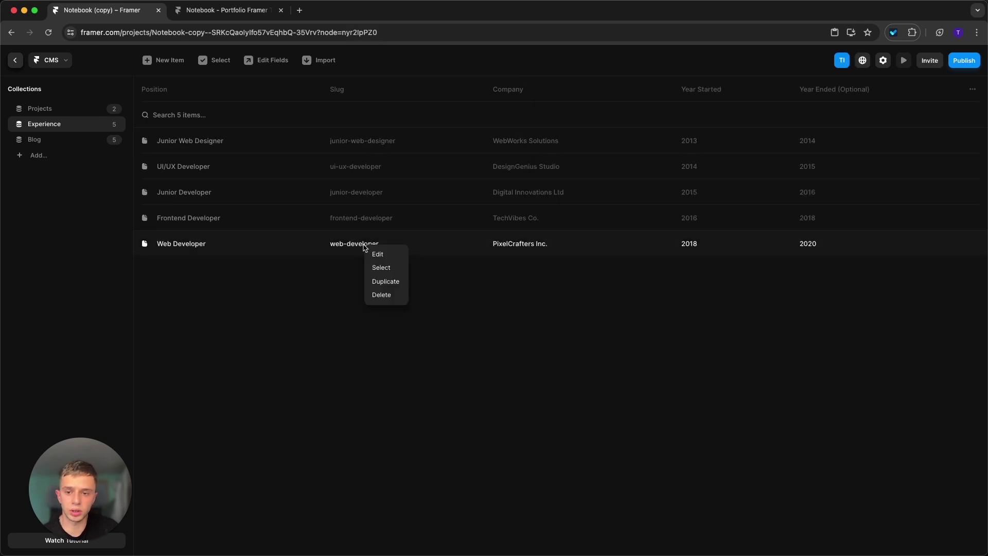
{"action": "left_click", "coordinate": [385, 295]}
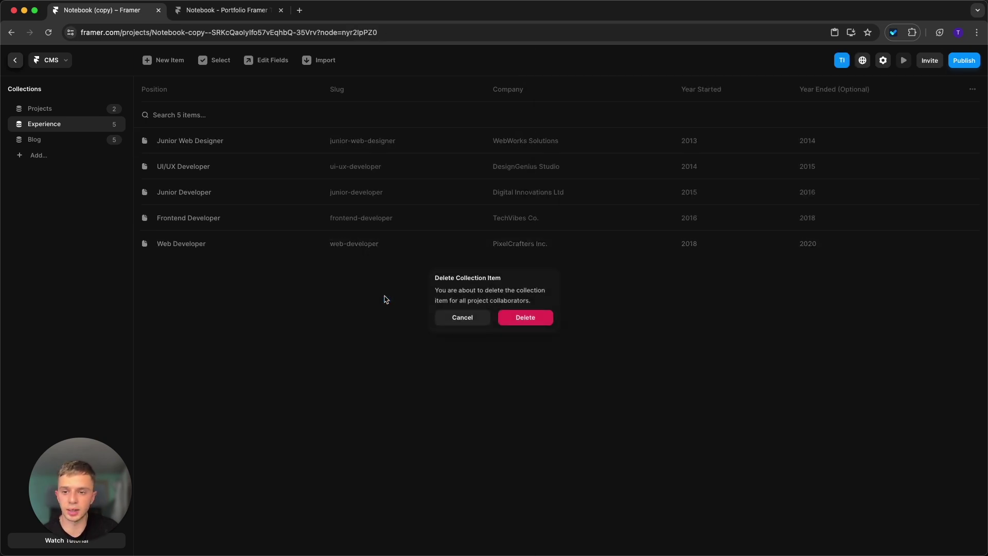
{"action": "left_click", "coordinate": [518, 322]}
Step: Add an Experience item with position ASdasdas, company Wize, year started 2024 and year ended 2026
{"action": "left_click", "coordinate": [161, 60]}
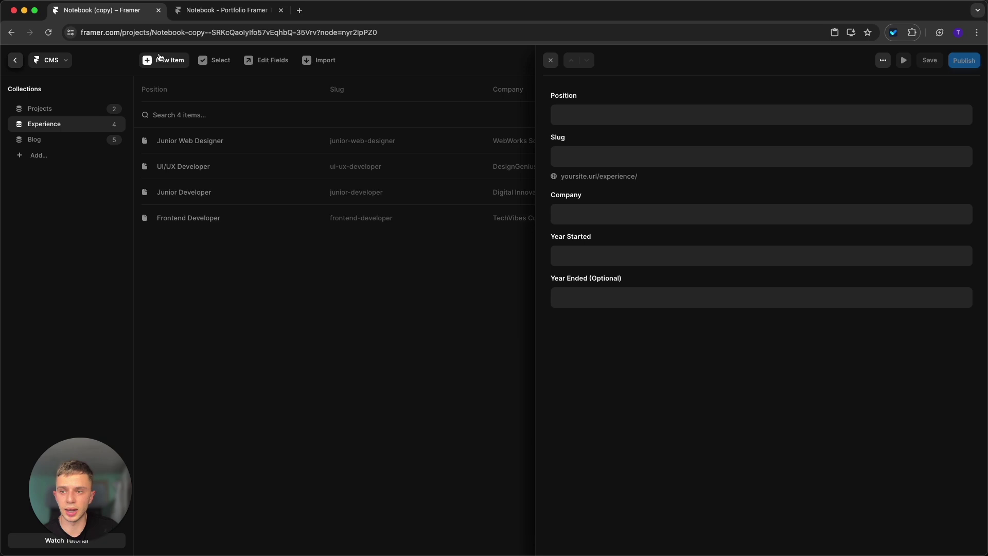
{"action": "left_click", "coordinate": [626, 106]}
{"action": "type", "text": "ASdasdas"}
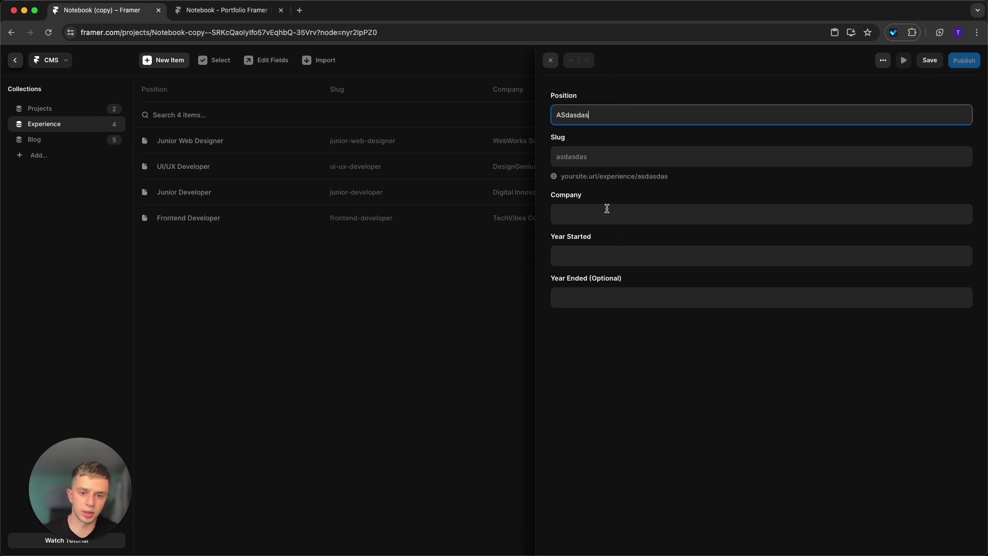
{"action": "left_click", "coordinate": [608, 207]}
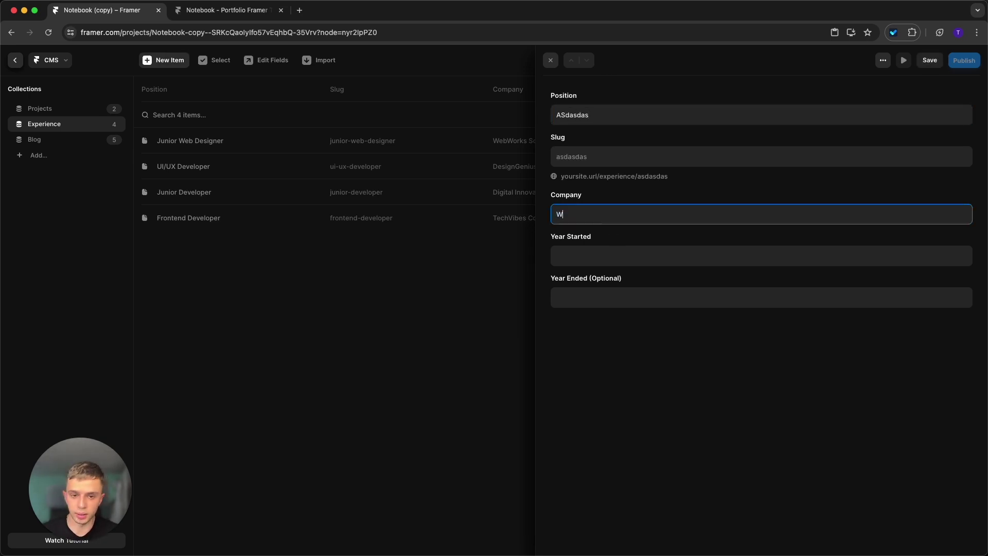
{"action": "type", "text": "Wize"}
{"action": "key", "text": "Tab"}
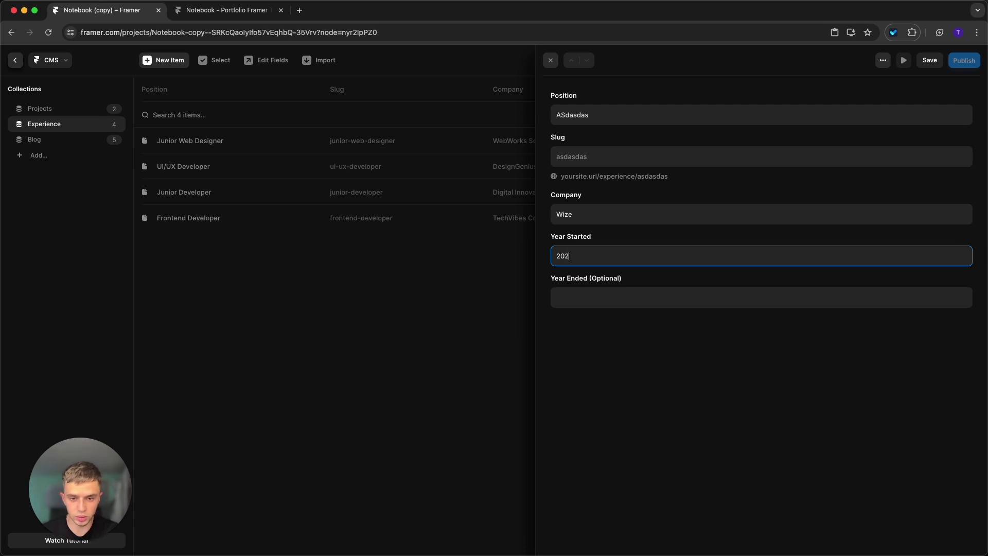
{"action": "left_click", "coordinate": [614, 289]}
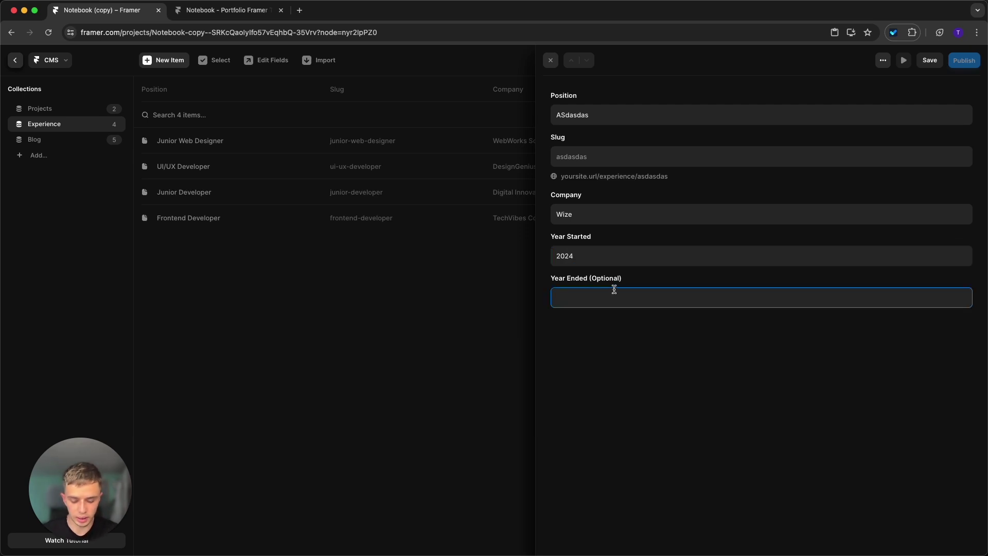
{"action": "type", "text": "2025"}
{"action": "key", "text": "Return"}
{"action": "left_click", "coordinate": [310, 371]}
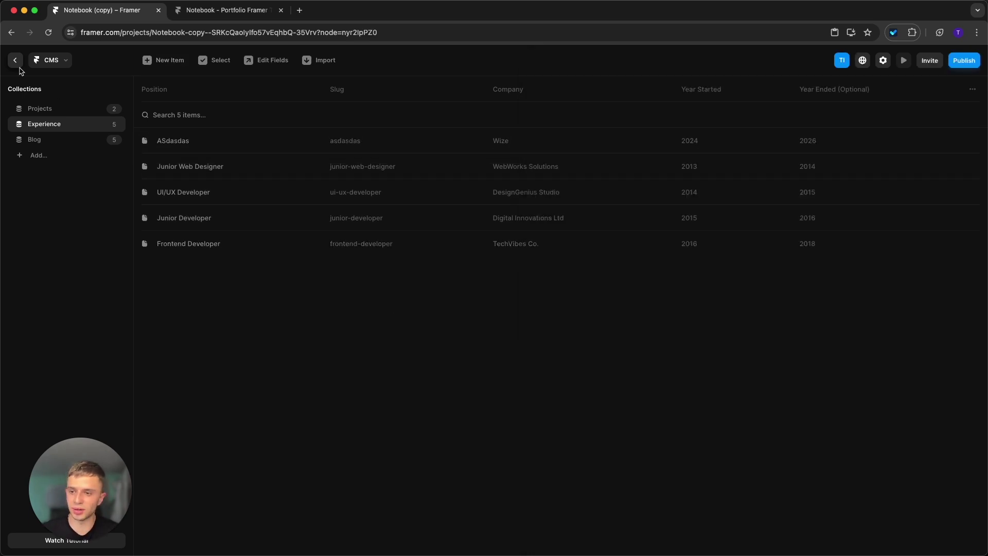
Step: Return to the Home page and select the Experience Wrapper list in the Work Experience section to check its items and sorting
{"action": "left_click", "coordinate": [16, 60]}
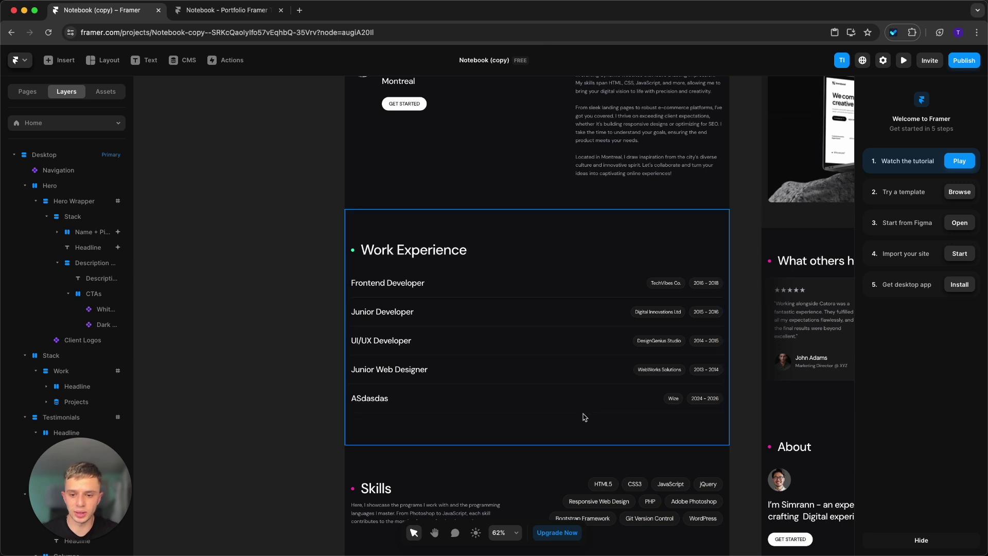
{"action": "scroll", "coordinate": [584, 414], "scroll_direction": "up", "scroll_amount": 3}
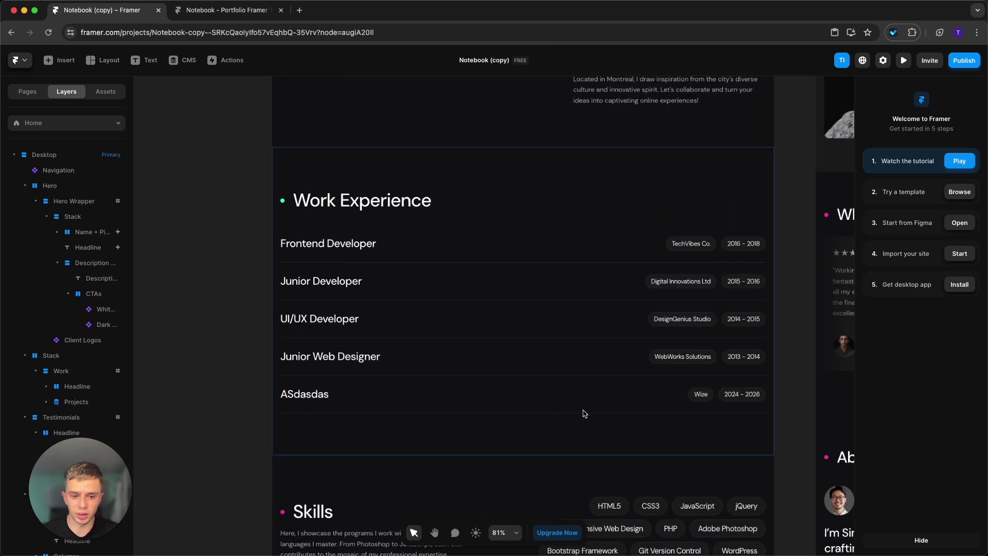
{"action": "left_click", "coordinate": [632, 405]}
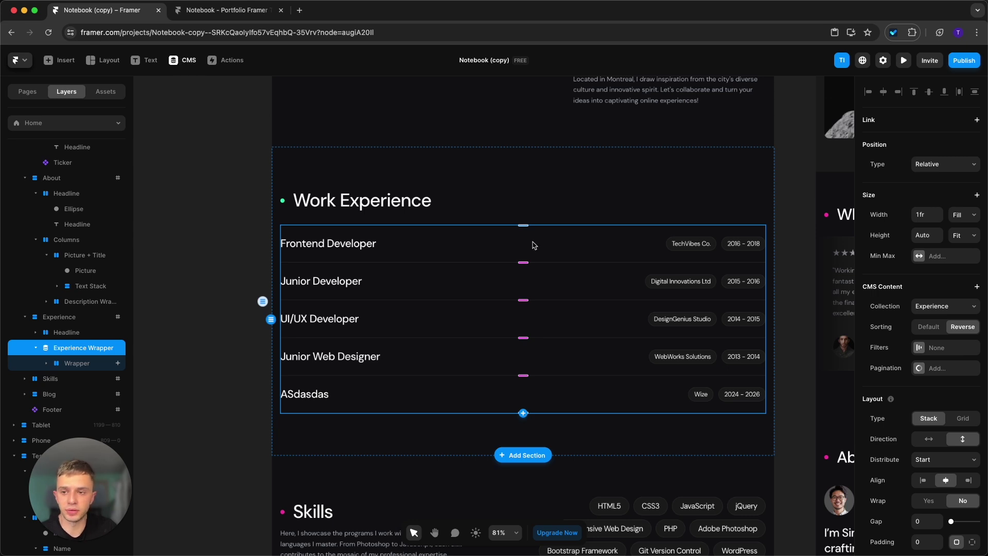
Step: Reorder the Experience collection as Junior Developer, UI/UX Developer, Frontend Developer, Junior Web Designer, ASdasdas, and return to the page
{"action": "left_click", "coordinate": [183, 60]}
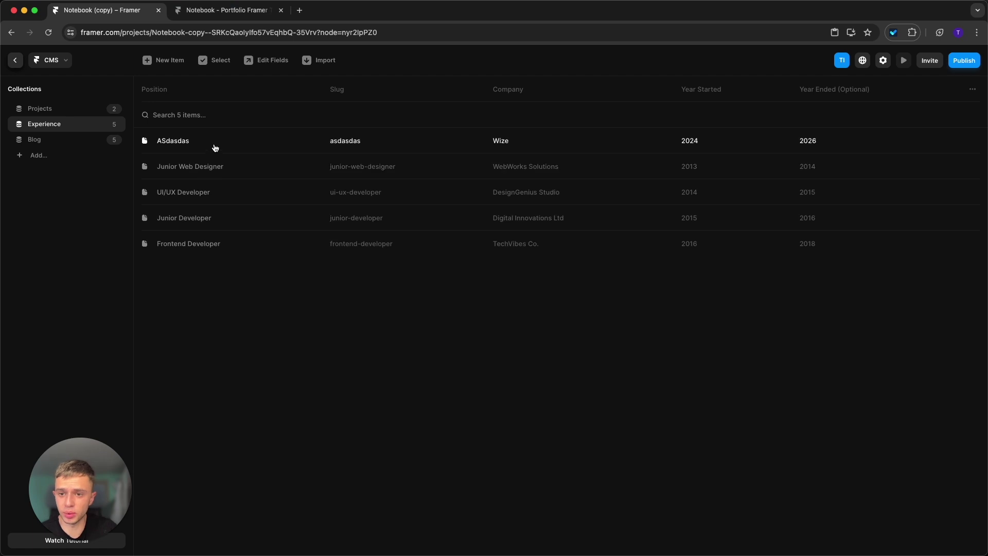
{"action": "left_click_drag", "start_coordinate": [214, 144], "coordinate": [229, 264]}
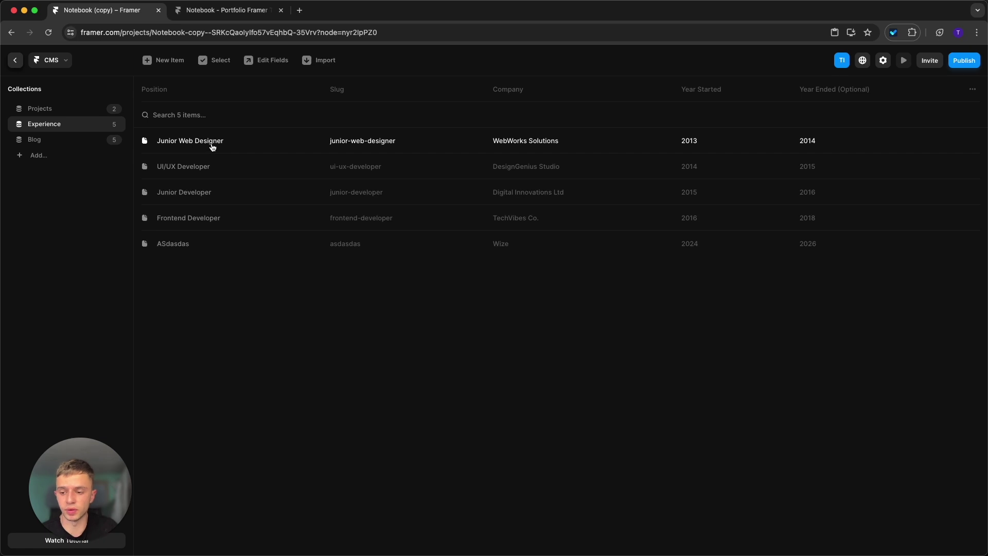
{"action": "left_click_drag", "start_coordinate": [220, 187], "coordinate": [212, 220]}
{"action": "left_click", "coordinate": [15, 60]}
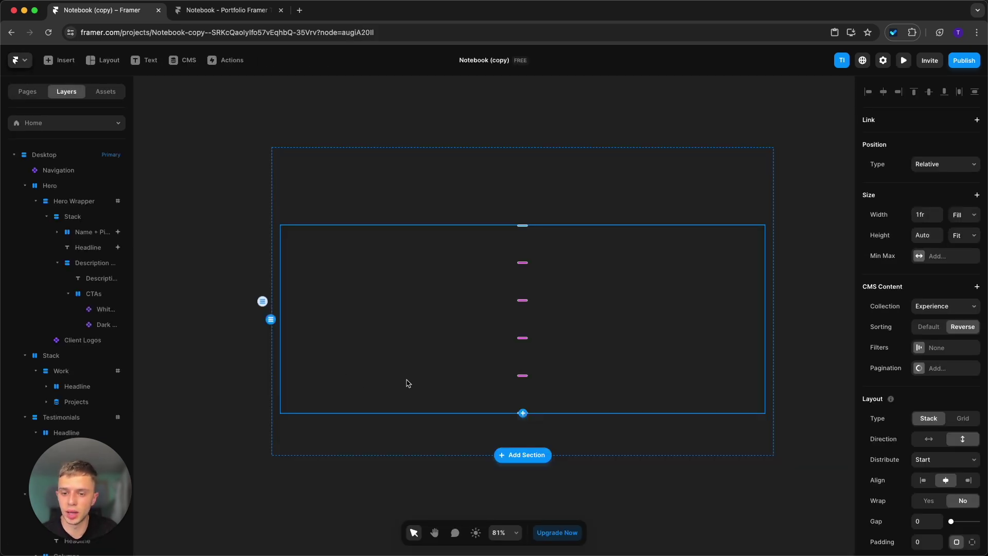
Step: Delete the WordPress and Git Version Control tags from the Skills section on the Desktop layout
{"action": "scroll", "coordinate": [247, 309], "scroll_direction": "down", "scroll_amount": 3}
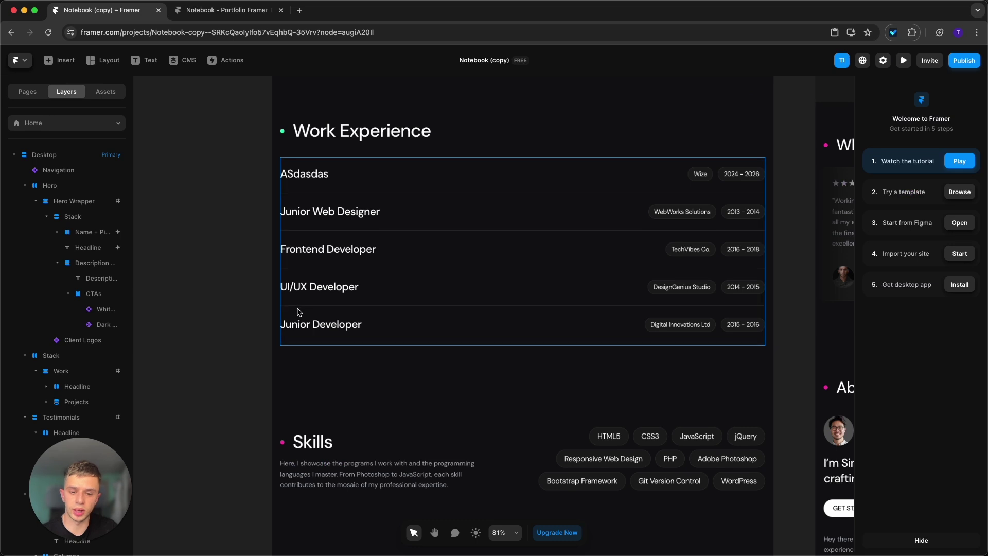
{"action": "scroll", "coordinate": [303, 298], "scroll_direction": "down", "scroll_amount": 3}
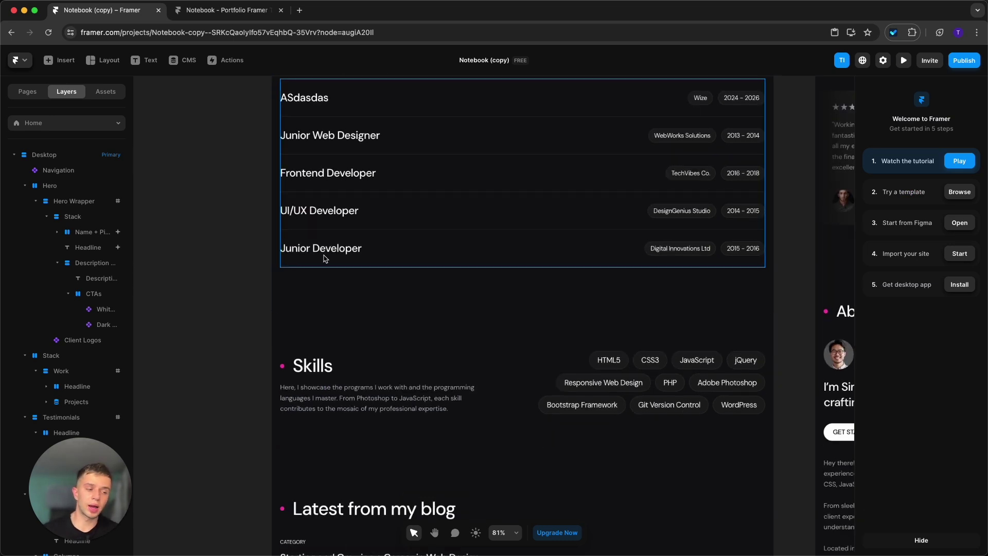
{"action": "scroll", "coordinate": [331, 261], "scroll_direction": "down", "scroll_amount": 2}
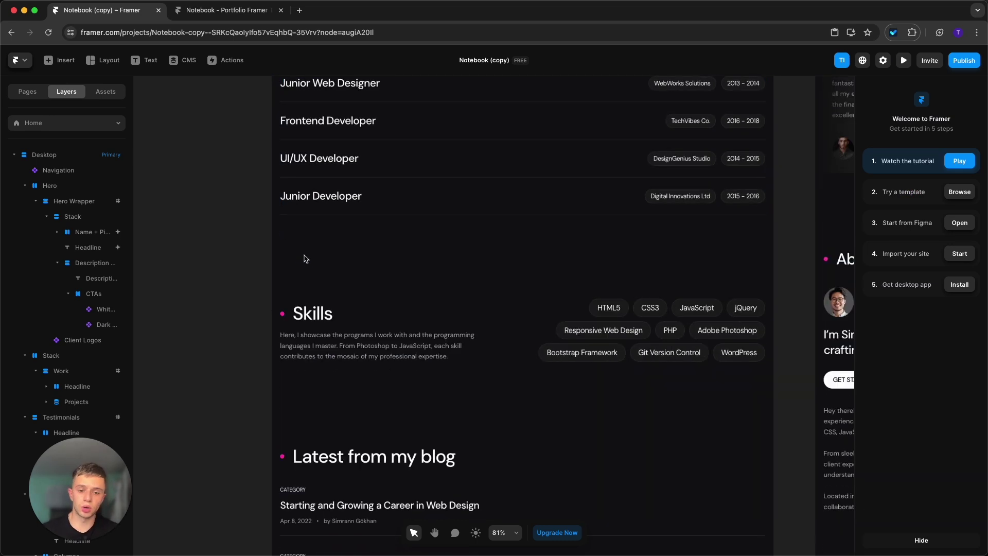
{"action": "double_click", "coordinate": [613, 316]}
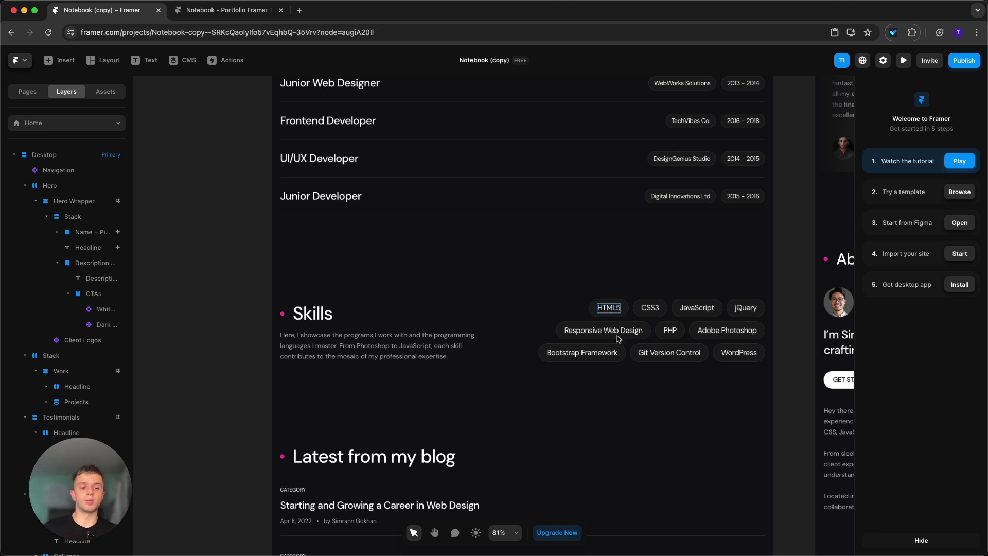
{"action": "left_click", "coordinate": [721, 360]}
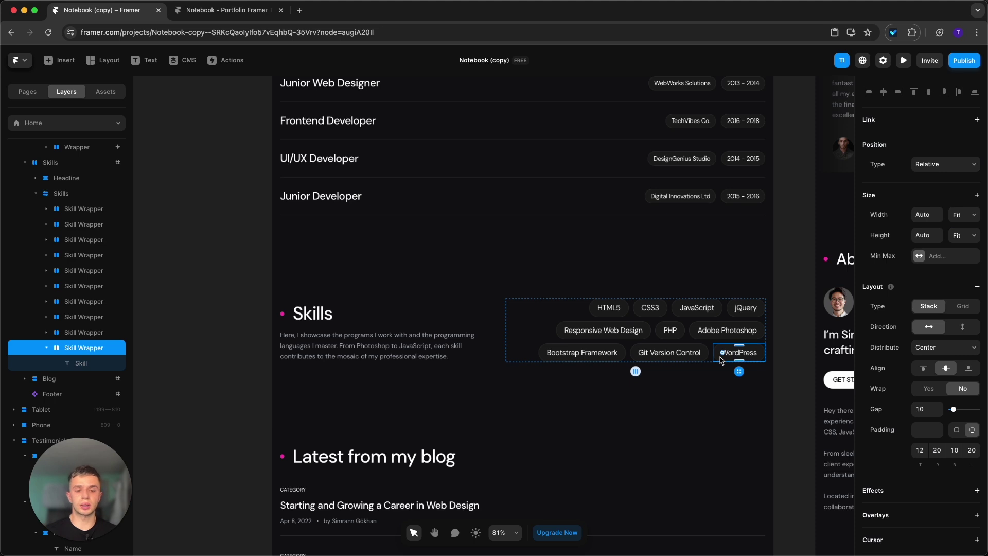
{"action": "left_click", "coordinate": [783, 368]}
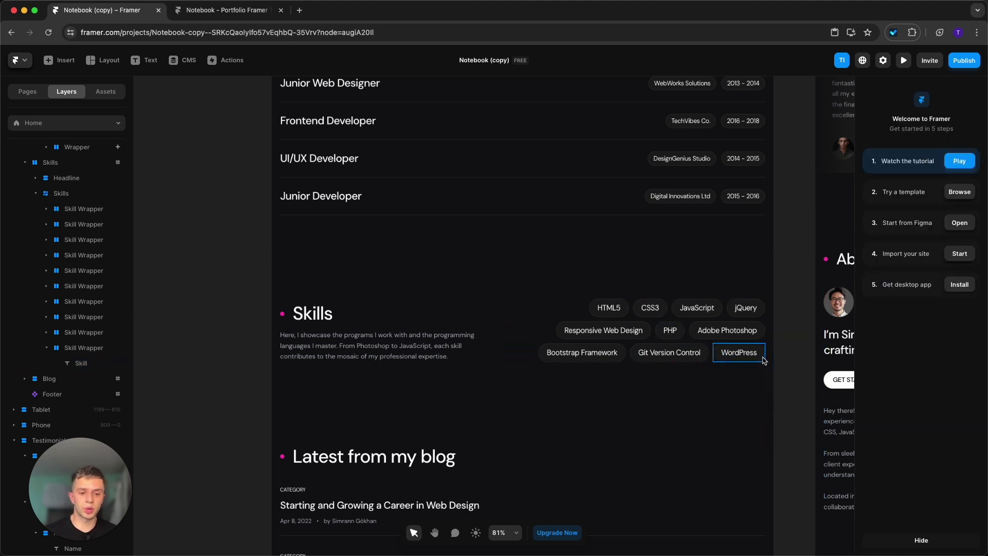
{"action": "left_click", "coordinate": [764, 360]}
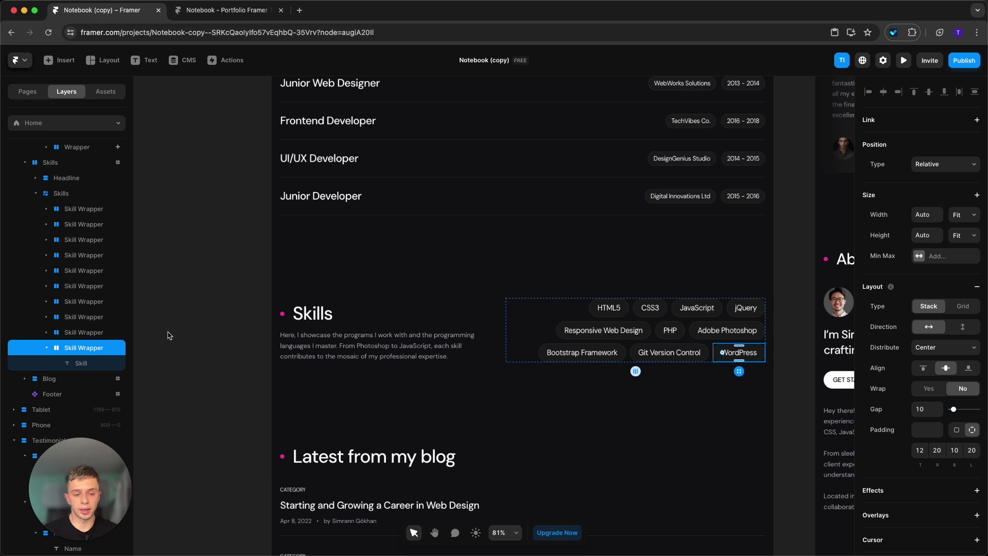
{"action": "key", "text": "BackSpace"}
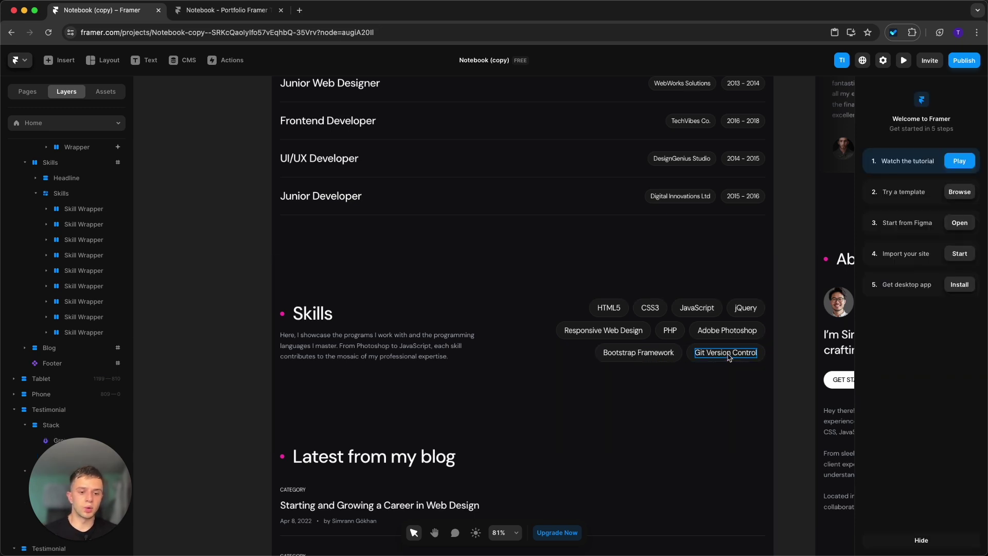
{"action": "left_click", "coordinate": [758, 361]}
{"action": "key", "text": "BackSpace"}
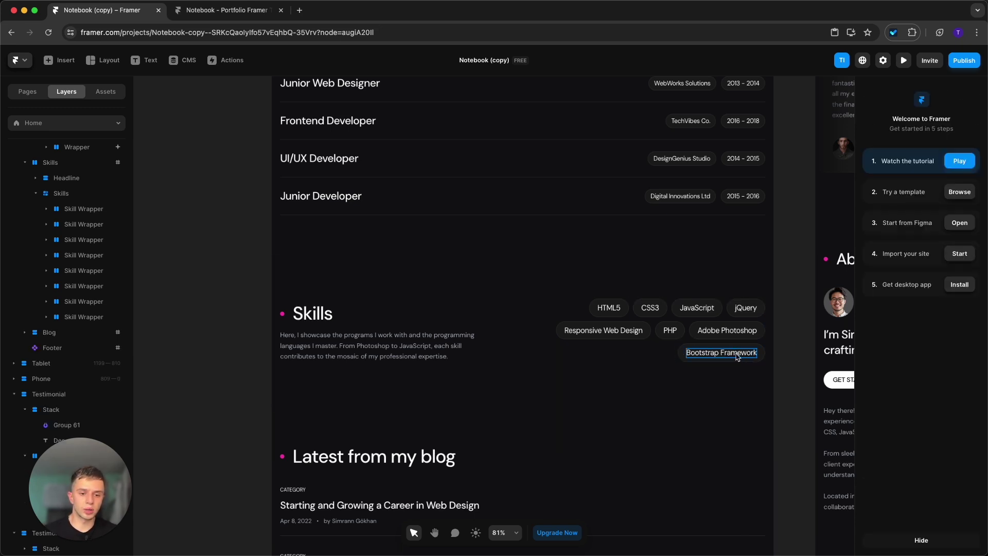
Step: Replace the text of the Bootstrap Framework skill tag with "Change the Text"
{"action": "double_click", "coordinate": [739, 356]}
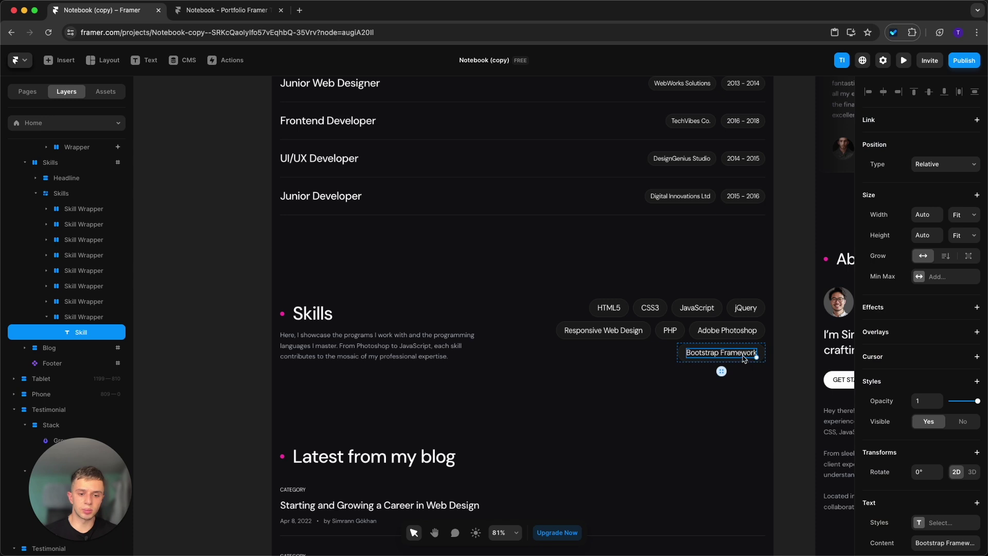
{"action": "double_click", "coordinate": [741, 356]}
{"action": "type", "text": "Change the"}
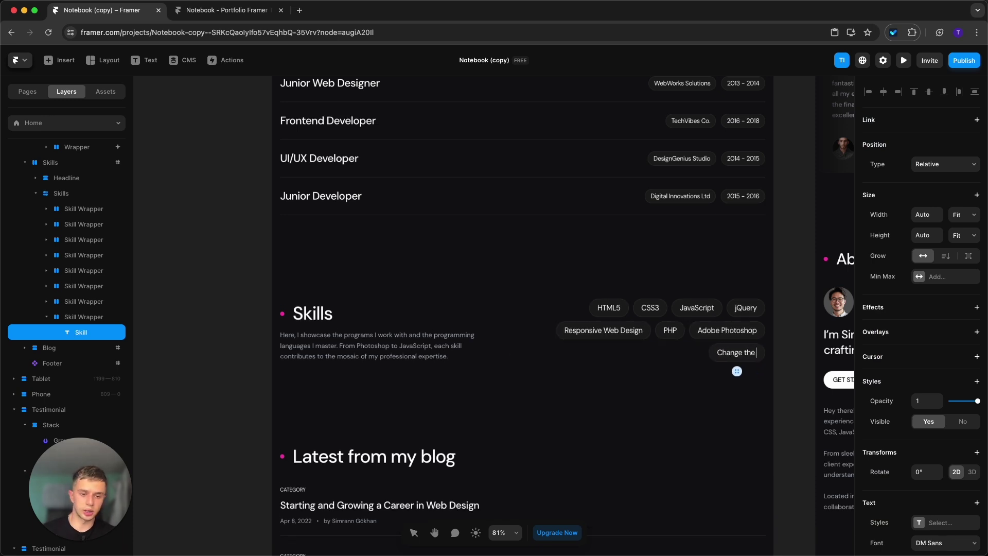
{"action": "type", "text": " Text"}
{"action": "left_click", "coordinate": [490, 331]}
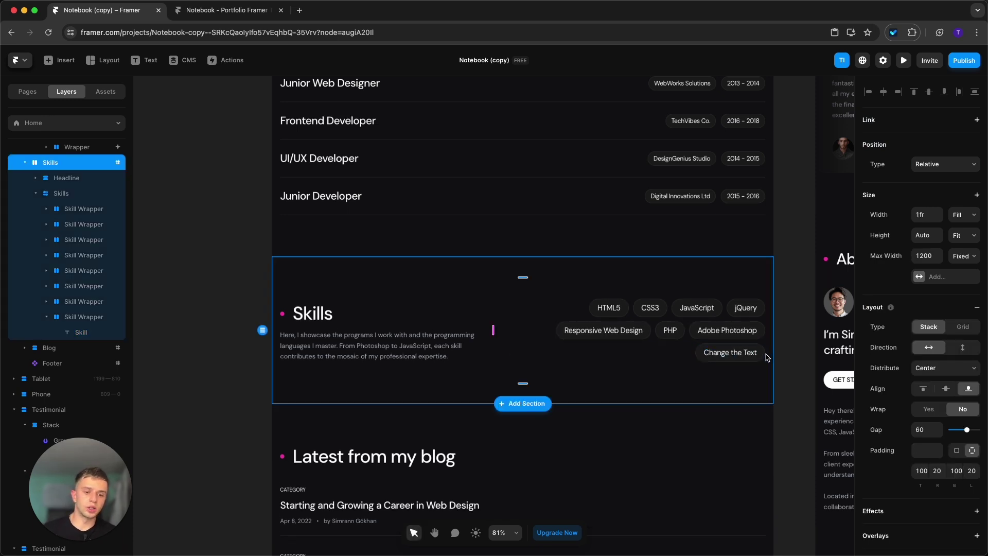
Step: Duplicate the "Change the Text" skill tag five times within the Skills section, and deselect it
{"action": "left_click", "coordinate": [730, 352]}
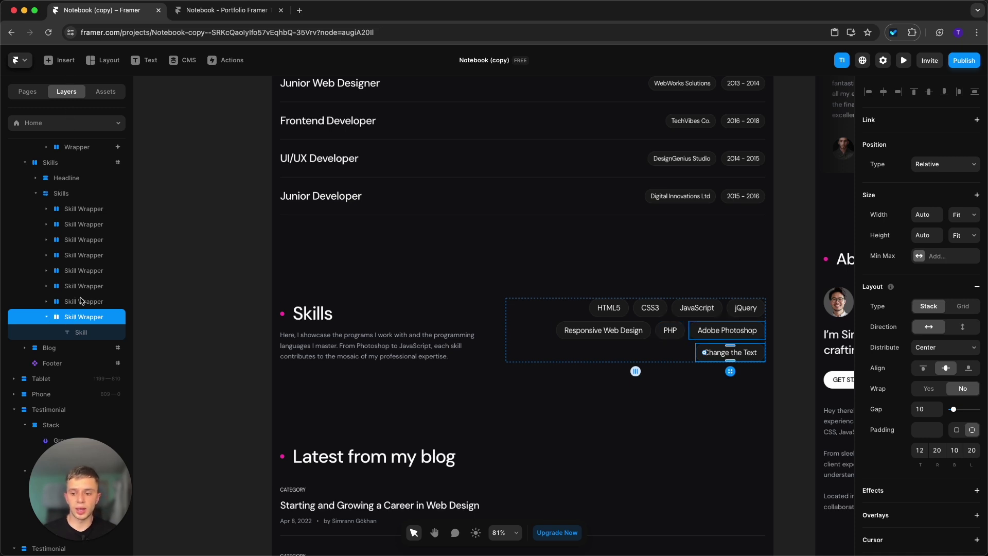
{"action": "key", "text": "super+d"}
{"action": "key", "text": "super+d"}
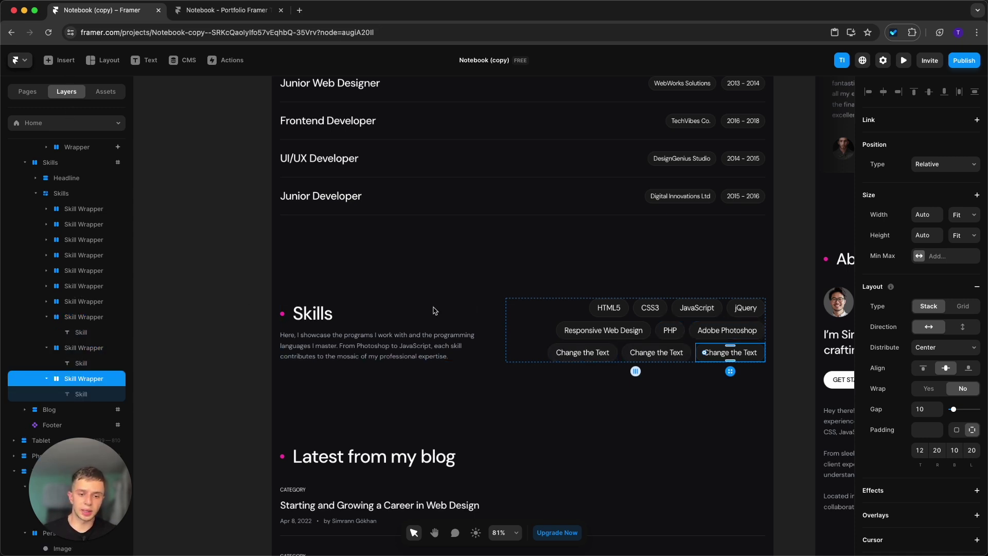
{"action": "key", "text": "super+d"}
{"action": "key", "text": "super+d"}
{"action": "key", "text": "super+d"}
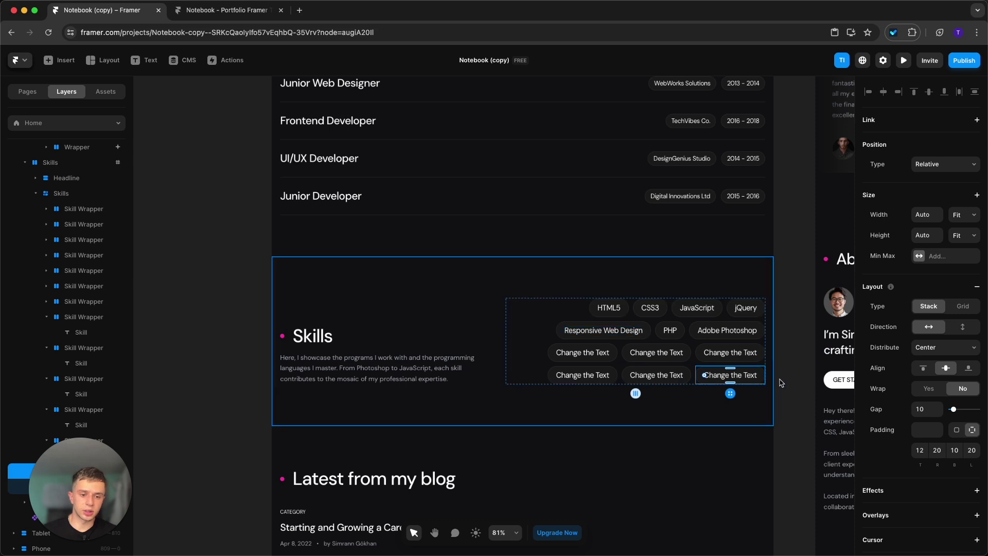
{"action": "left_click", "coordinate": [781, 383]}
Step: Look over the Latest from my blog section and open the Blog collection's Starting and Growing a Career in Web Design item
{"action": "scroll", "coordinate": [780, 389], "scroll_direction": "down", "scroll_amount": 5}
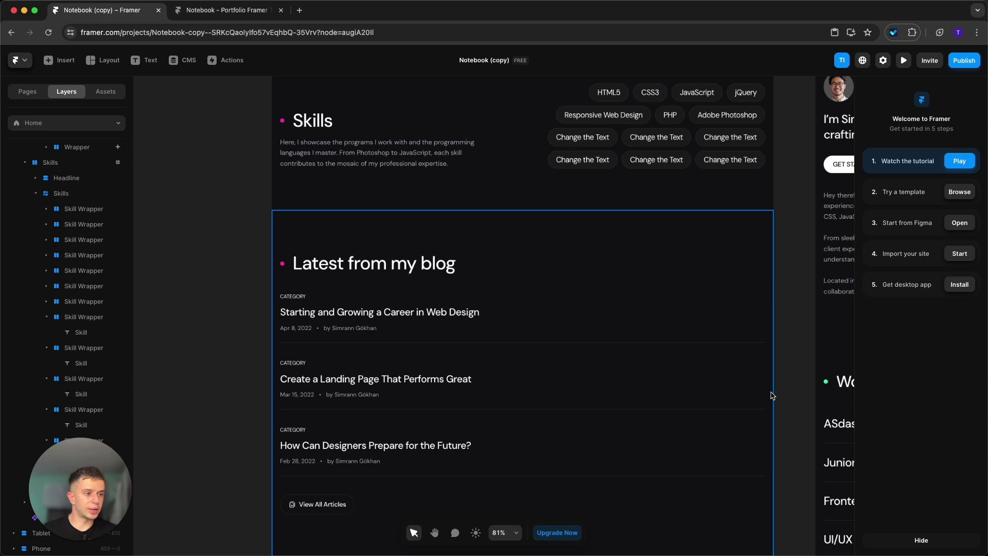
{"action": "scroll", "coordinate": [772, 395], "scroll_direction": "down", "scroll_amount": 3}
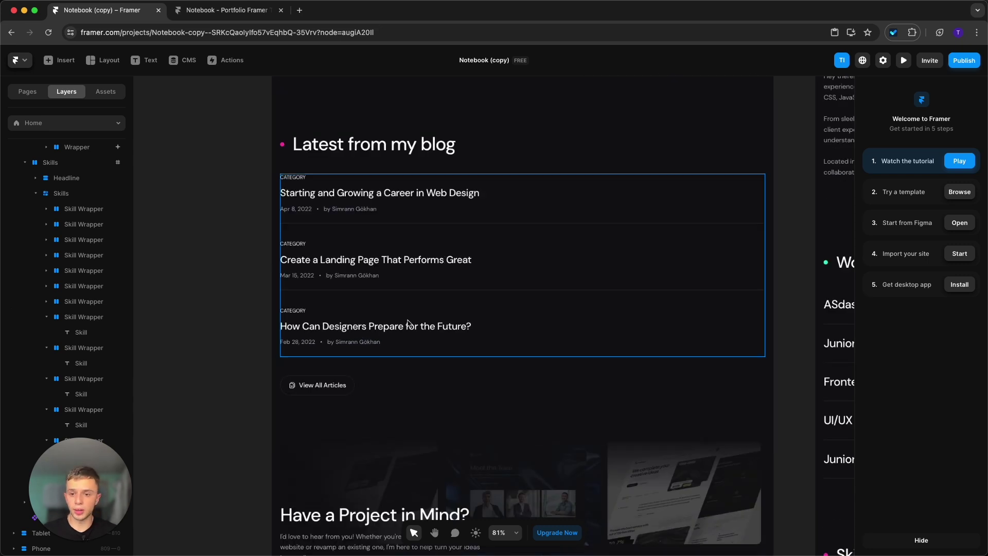
{"action": "left_click", "coordinate": [193, 60]}
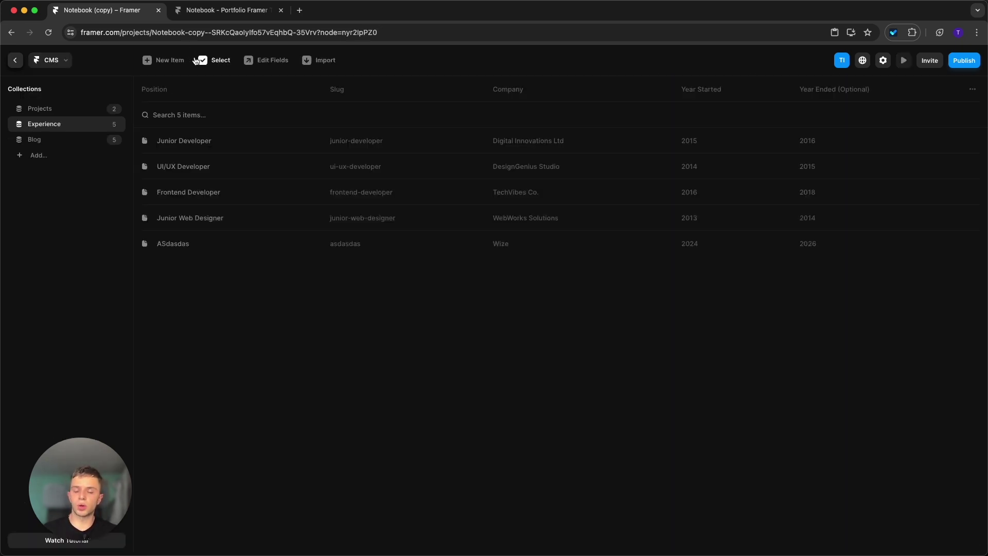
{"action": "left_click", "coordinate": [53, 142]}
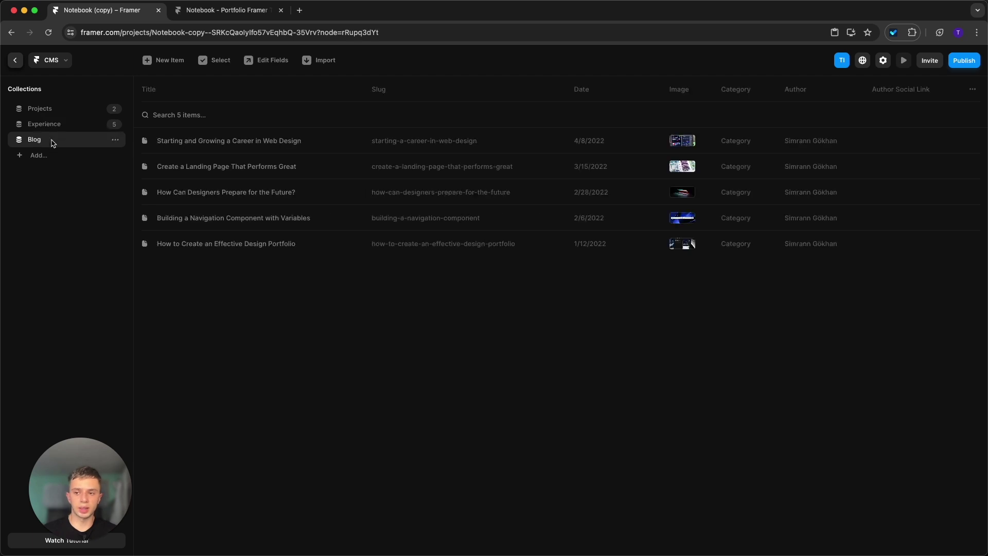
{"action": "left_click", "coordinate": [400, 149]}
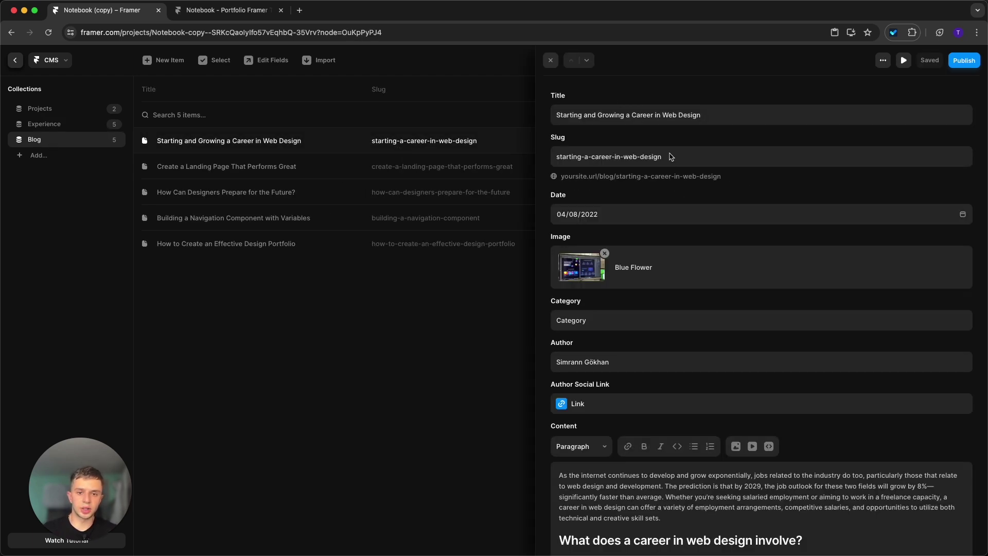
Step: Look through the fields and content of the open blog item, and close it
{"action": "scroll", "coordinate": [670, 369], "scroll_direction": "down", "scroll_amount": 6}
{"action": "scroll", "coordinate": [682, 453], "scroll_direction": "up", "scroll_amount": 7}
{"action": "left_click", "coordinate": [439, 407]}
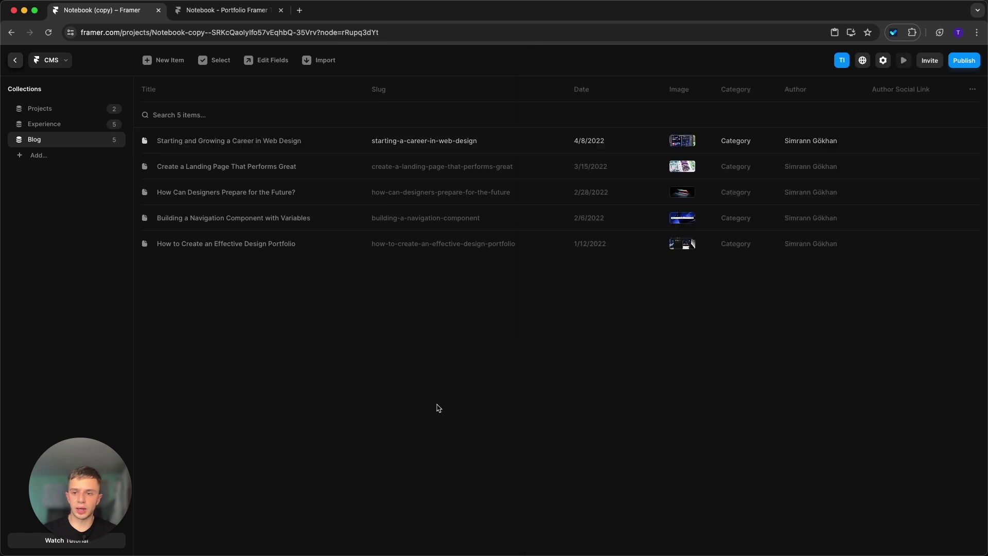
Step: Check the options of the How to Create an Effective Design Portfolio item, and view a blank new Blog item before closing it
{"action": "right_click", "coordinate": [266, 248]}
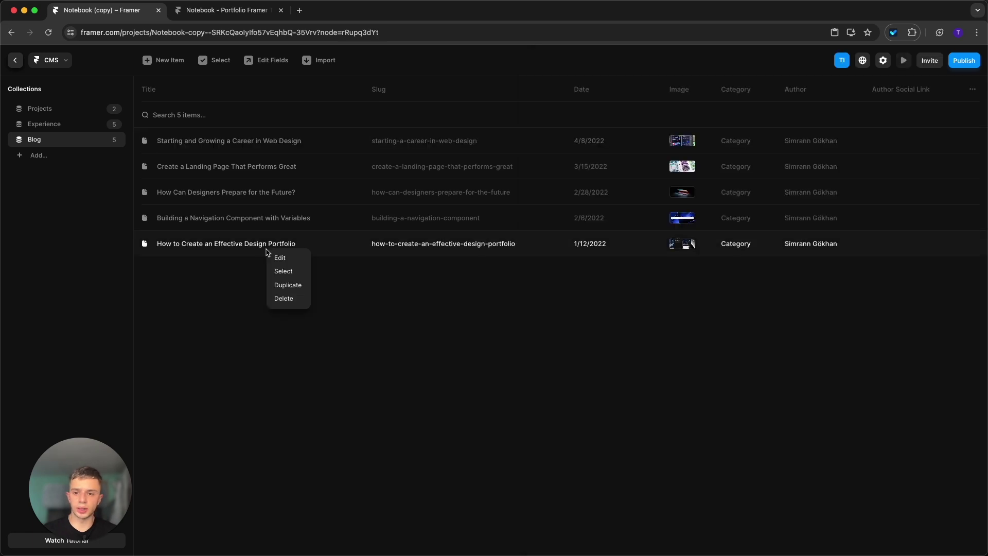
{"action": "left_click", "coordinate": [231, 291]}
{"action": "left_click", "coordinate": [161, 62]}
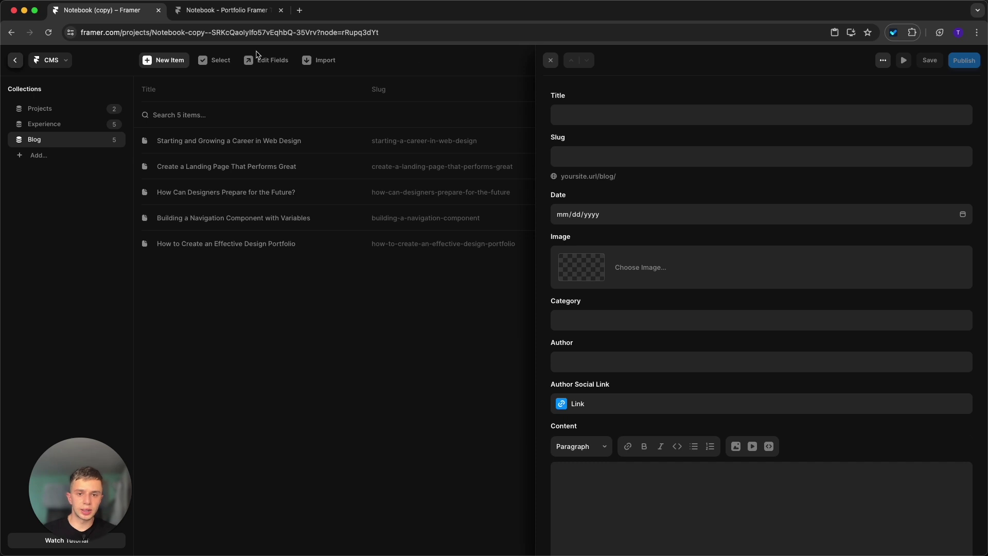
{"action": "scroll", "coordinate": [718, 465], "scroll_direction": "down", "scroll_amount": 3}
{"action": "left_click", "coordinate": [463, 469]}
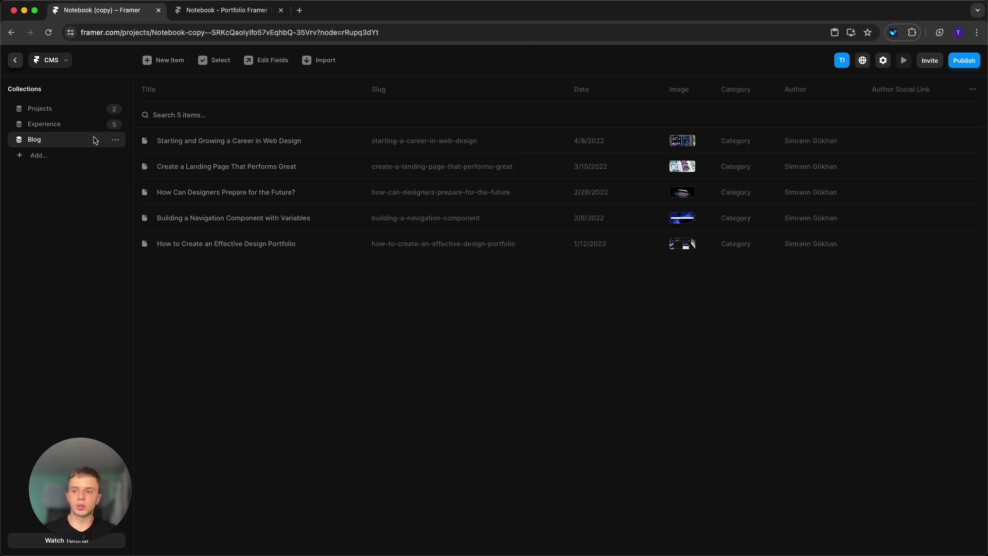
Step: Return to the Home page canvas and inspect the collection list settings of the Latest from my blog section
{"action": "left_click", "coordinate": [15, 60]}
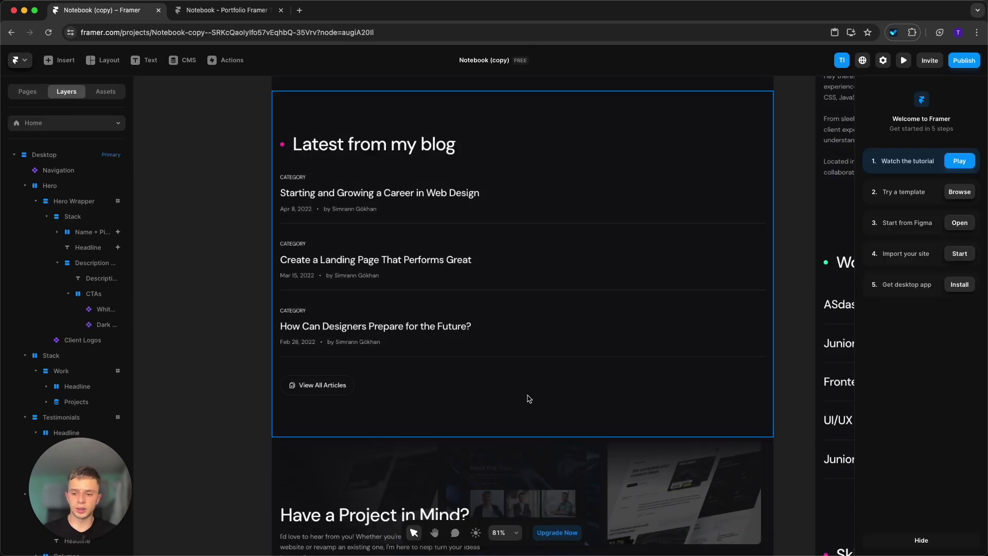
{"action": "scroll", "coordinate": [529, 399], "scroll_direction": "down", "scroll_amount": 1}
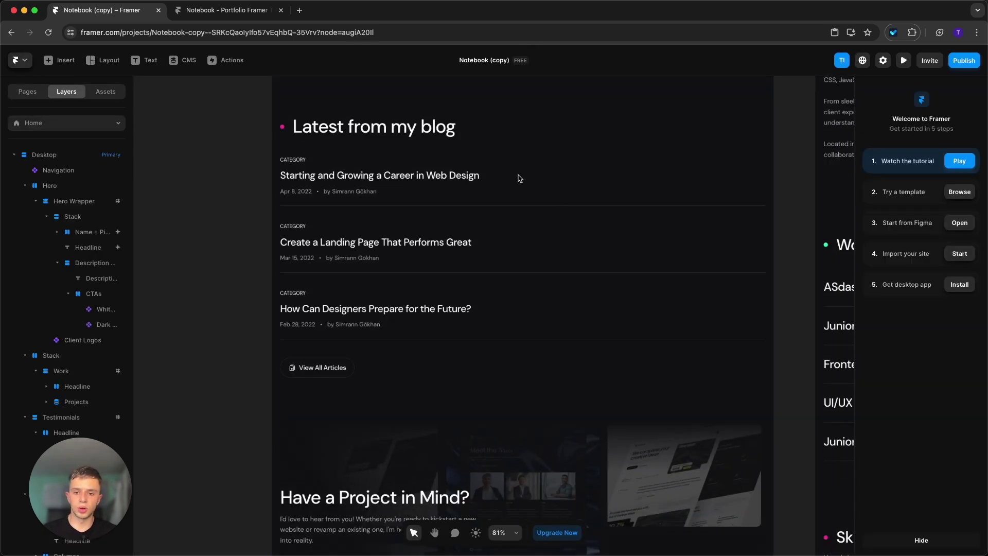
{"action": "left_click", "coordinate": [401, 269]}
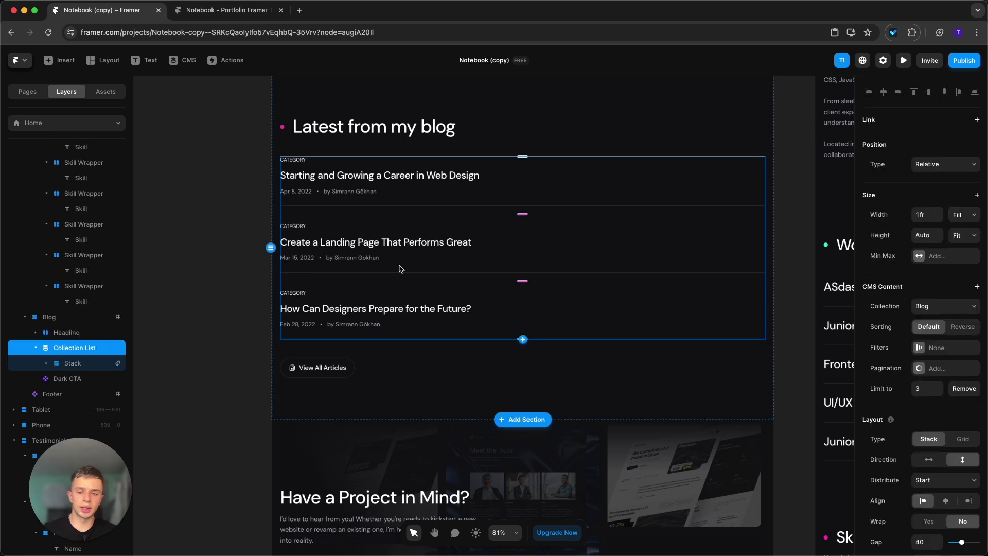
{"action": "left_click", "coordinate": [234, 364]}
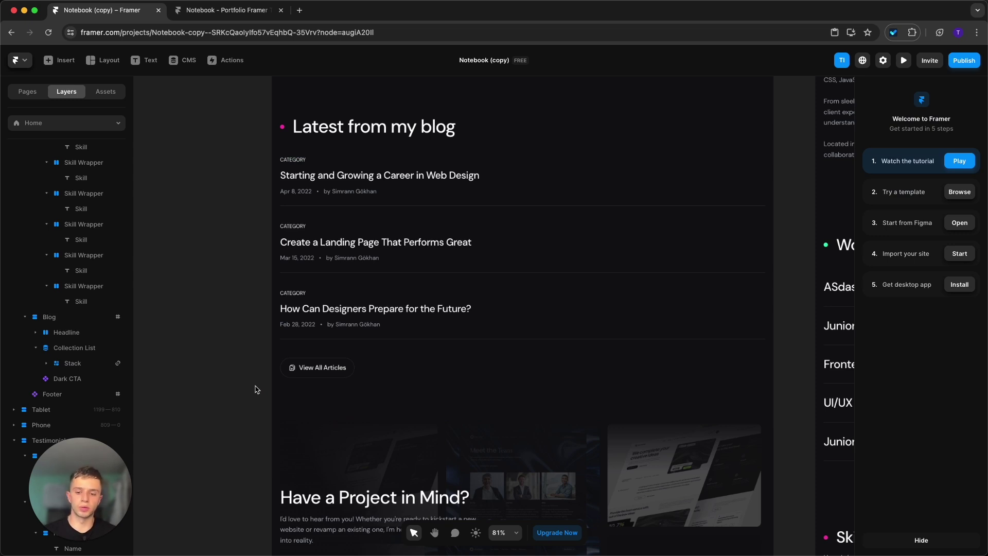
Step: Open the Footer component below the blog section for editing
{"action": "scroll", "coordinate": [360, 360], "scroll_direction": "down", "scroll_amount": 10}
{"action": "left_click", "coordinate": [512, 327]}
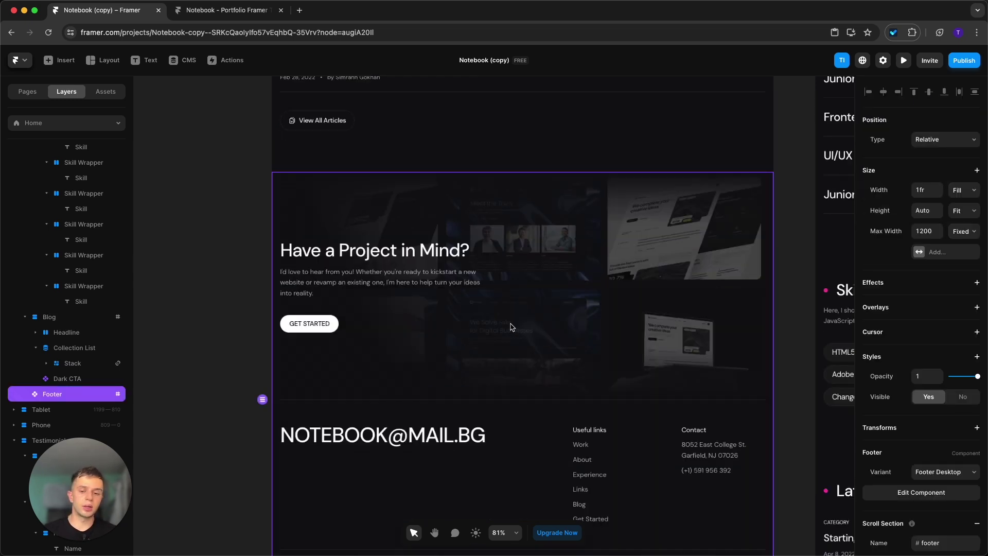
{"action": "scroll", "coordinate": [512, 327], "scroll_direction": "down", "scroll_amount": 6}
{"action": "double_click", "coordinate": [512, 325]}
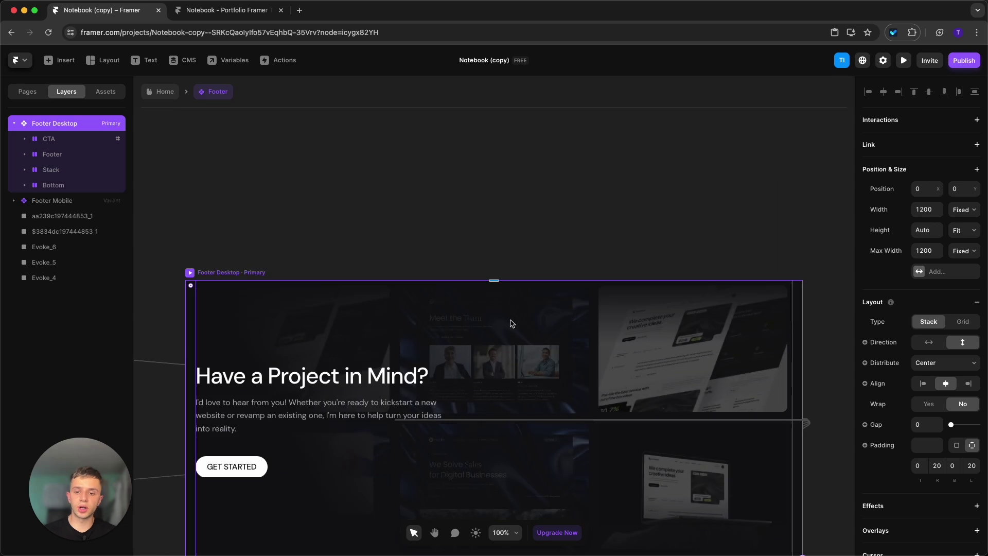
Step: Preview the Footer component with its moving background images, and return to the component canvas
{"action": "scroll", "coordinate": [455, 380], "scroll_direction": "up", "scroll_amount": 2, "text": "ctrl"}
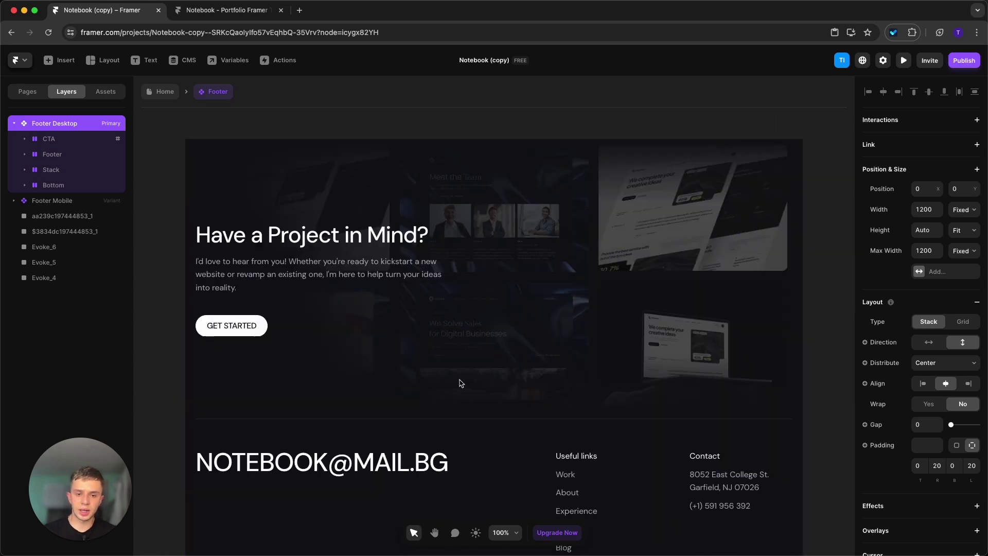
{"action": "scroll", "coordinate": [663, 326], "scroll_direction": "down", "scroll_amount": 4, "text": "ctrl"}
{"action": "key", "text": "super+p"}
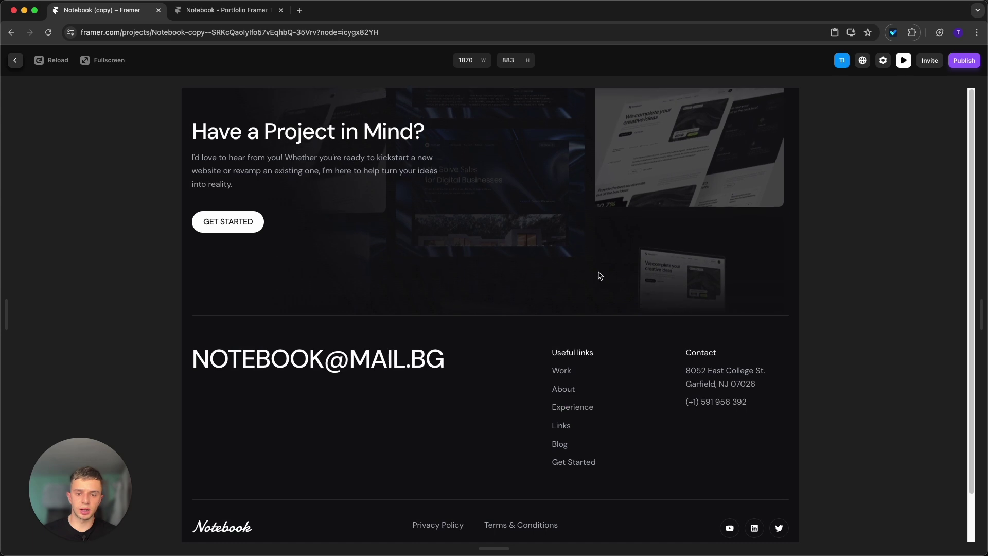
{"action": "left_click", "coordinate": [15, 60]}
Step: Inspect the five background images beside the Footer Desktop variant, including the image fill of the laptop picture, and deselect them
{"action": "scroll", "coordinate": [755, 191], "scroll_direction": "down", "scroll_amount": 3, "text": "ctrl"}
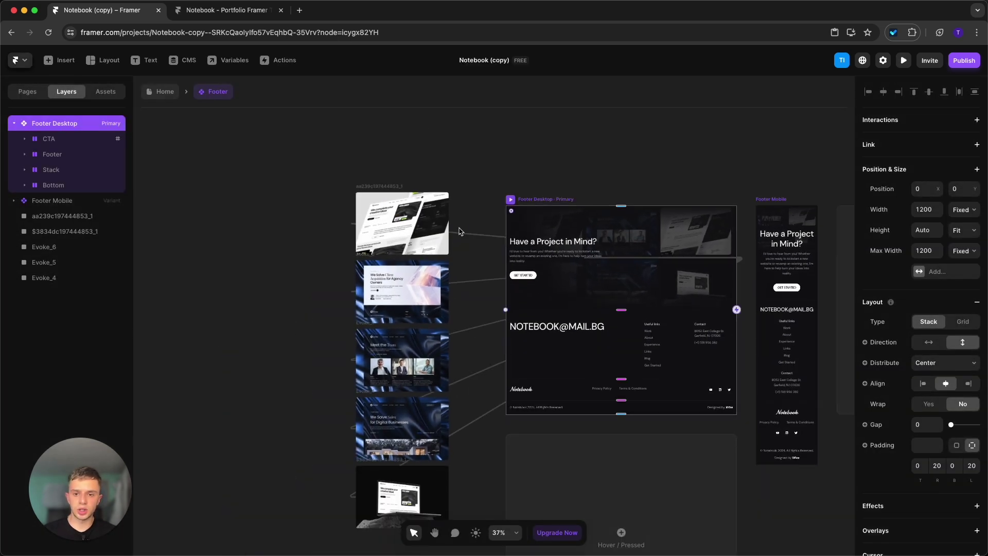
{"action": "scroll", "coordinate": [467, 183], "scroll_direction": "down", "scroll_amount": 2}
{"action": "left_click_drag", "start_coordinate": [302, 126], "coordinate": [490, 485]}
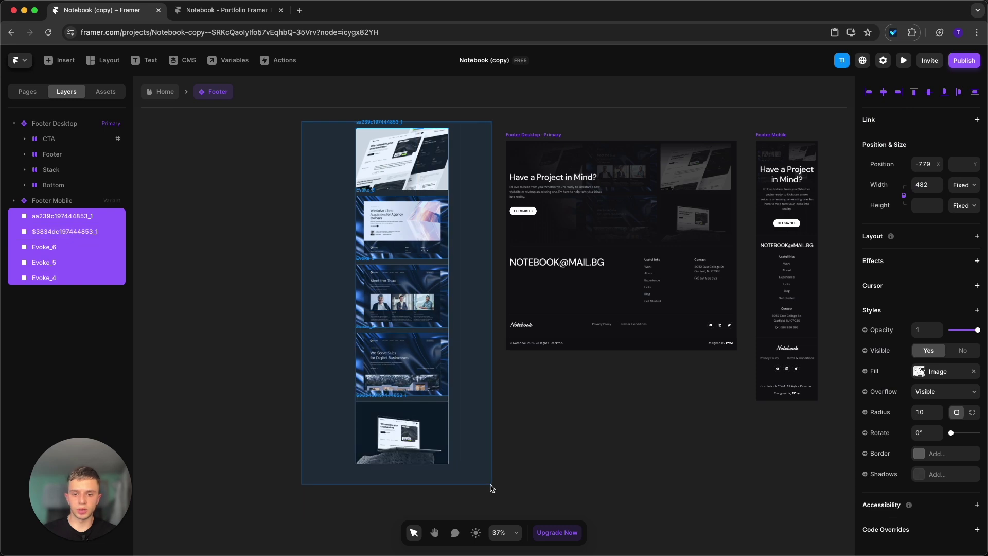
{"action": "key", "text": "Escape"}
{"action": "left_click", "coordinate": [401, 169]}
{"action": "left_click", "coordinate": [401, 226]}
{"action": "left_click", "coordinate": [402, 362]}
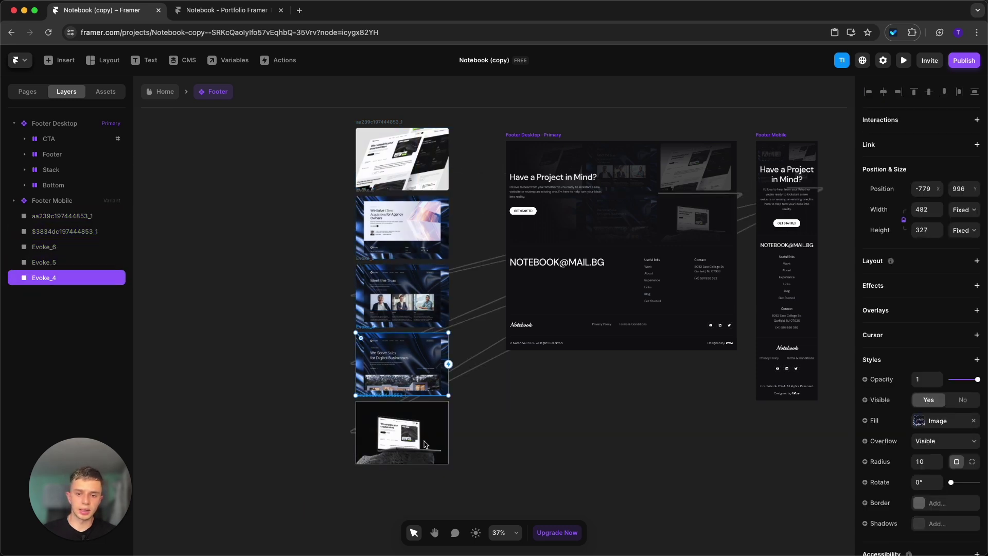
{"action": "left_click", "coordinate": [401, 432]}
{"action": "left_click", "coordinate": [921, 422]}
{"action": "left_click", "coordinate": [558, 427]}
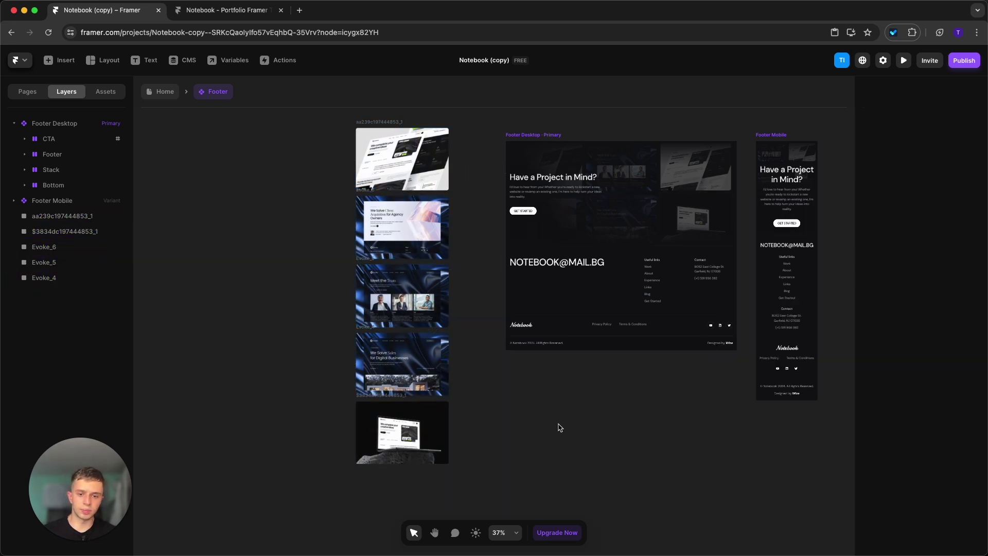
Step: Hide the Contact column in the Footer Desktop variant by setting Visible to No
{"action": "scroll", "coordinate": [524, 361], "scroll_direction": "up", "scroll_amount": 5}
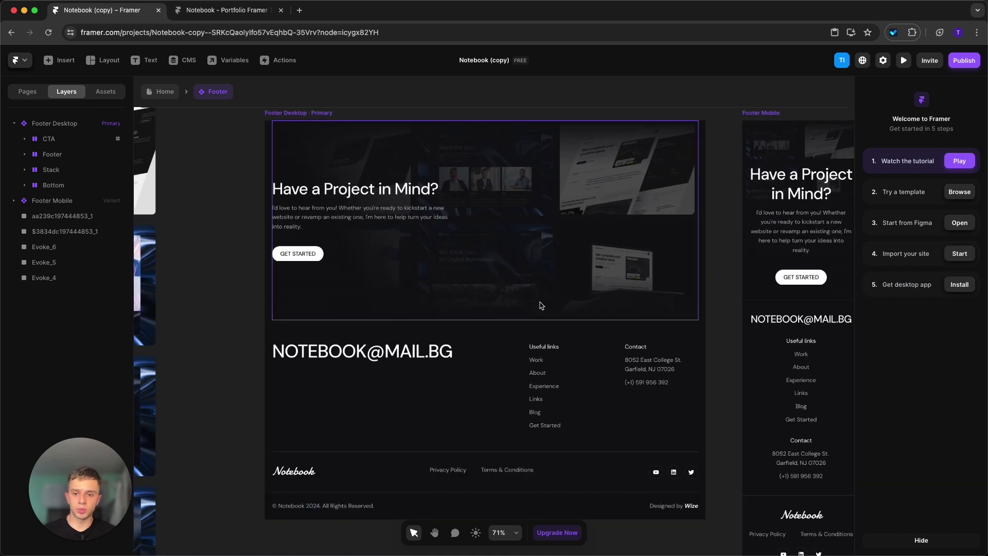
{"action": "left_click", "coordinate": [381, 360]}
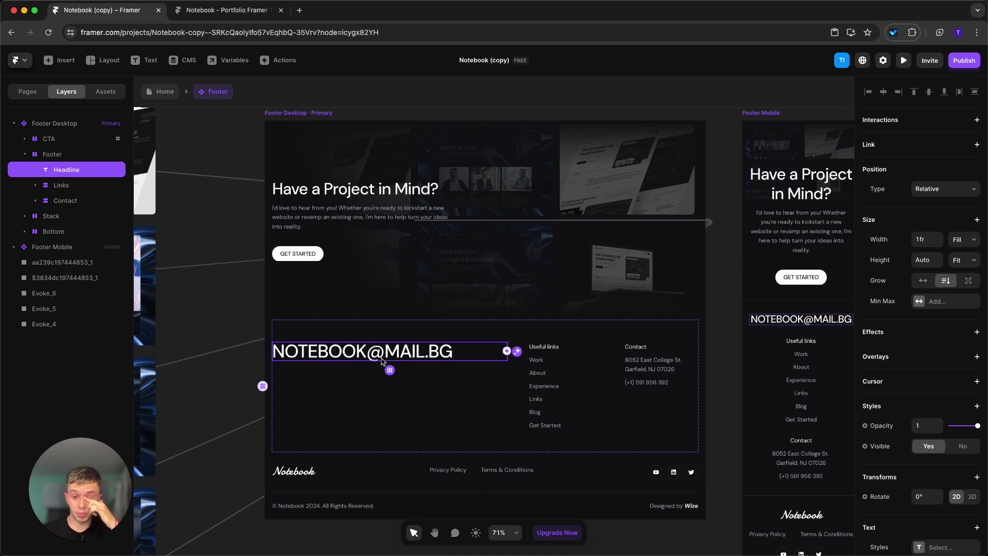
{"action": "scroll", "coordinate": [547, 424], "scroll_direction": "up", "scroll_amount": 3}
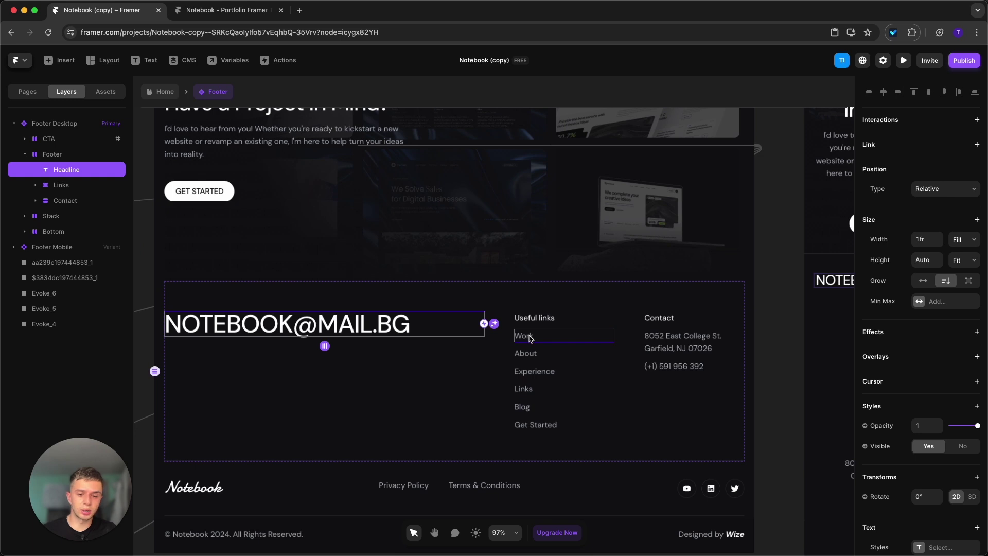
{"action": "left_click", "coordinate": [680, 329]}
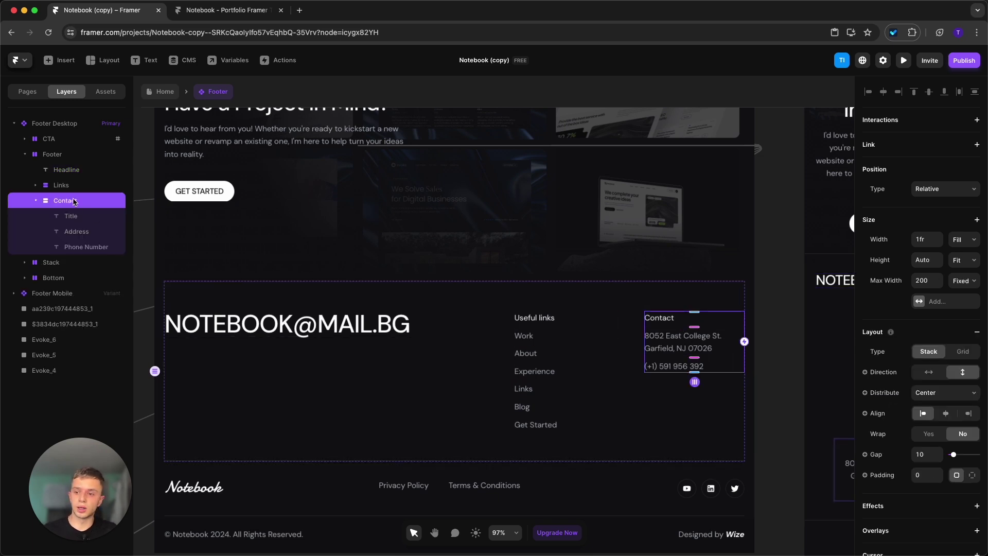
{"action": "scroll", "coordinate": [957, 437], "scroll_direction": "down", "scroll_amount": 5}
{"action": "left_click", "coordinate": [963, 463]}
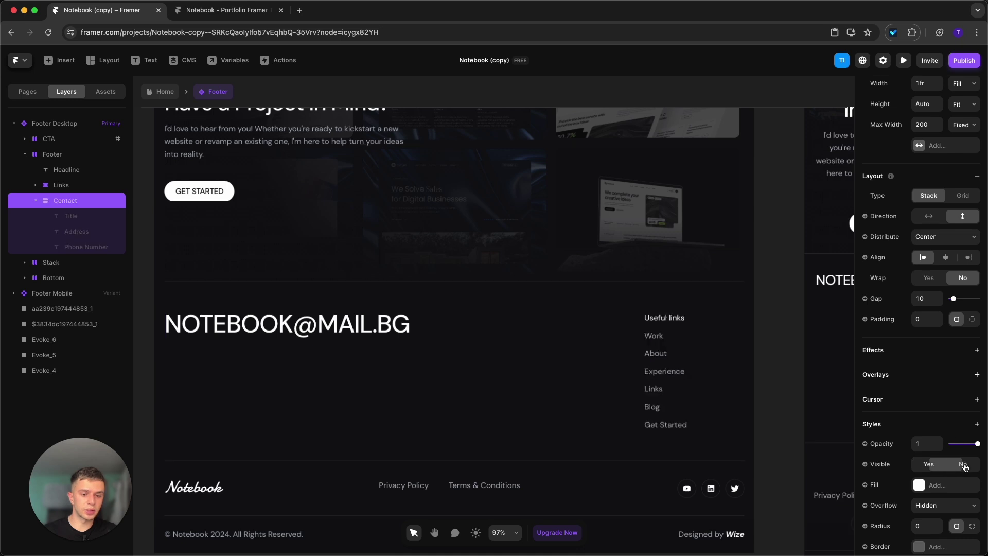
Step: Check the Privacy Policy and Terms & Conditions footer links, and try turning the Privacy Policy link's visibility off and on again
{"action": "scroll", "coordinate": [589, 485], "scroll_direction": "down", "scroll_amount": 3}
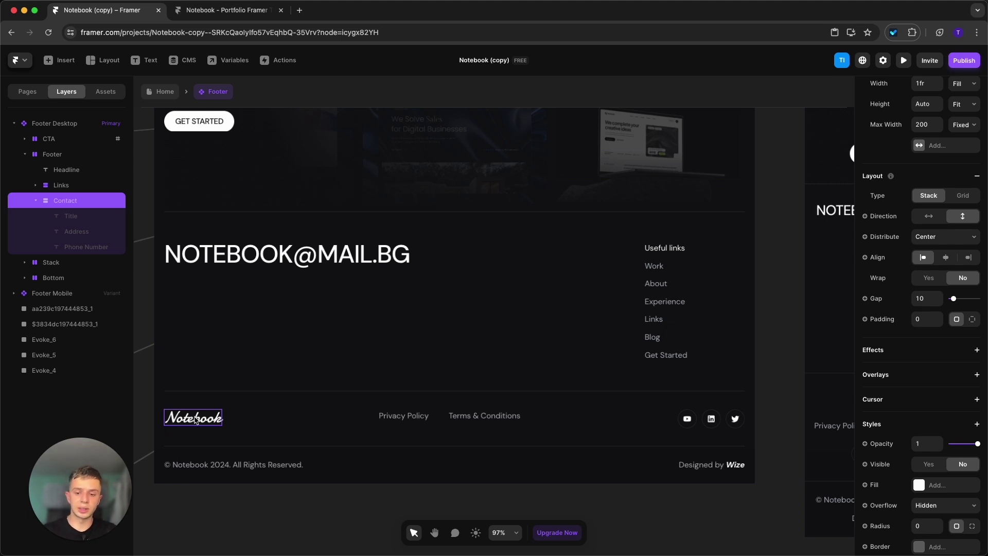
{"action": "left_click", "coordinate": [419, 421]}
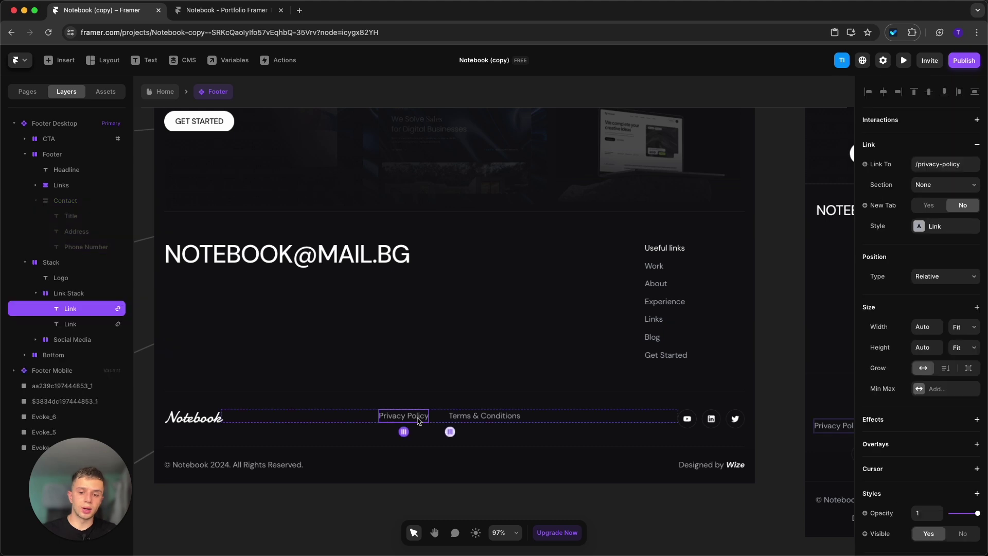
{"action": "left_click", "coordinate": [513, 420]}
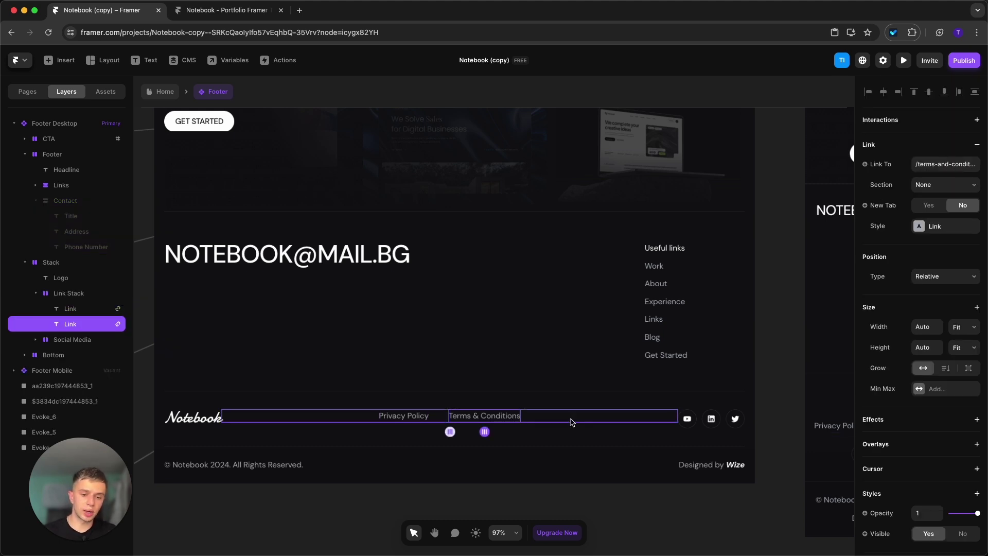
{"action": "left_click", "coordinate": [419, 419]}
{"action": "scroll", "coordinate": [927, 481], "scroll_direction": "down", "scroll_amount": 4}
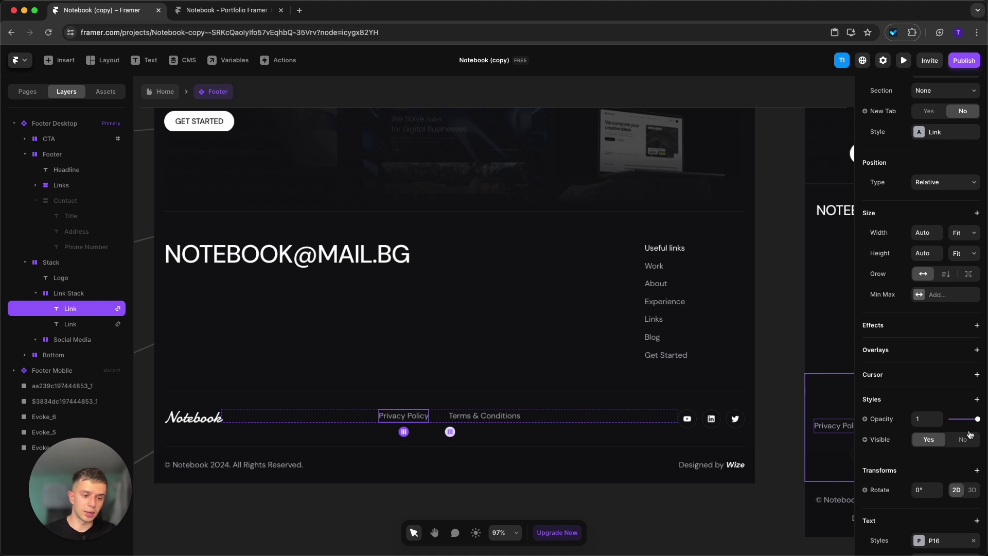
{"action": "left_click", "coordinate": [969, 438]}
{"action": "left_click", "coordinate": [929, 439]}
Step: Change the footer's YouTube social media icon by setting its name to "instagram"
{"action": "left_click", "coordinate": [686, 420]}
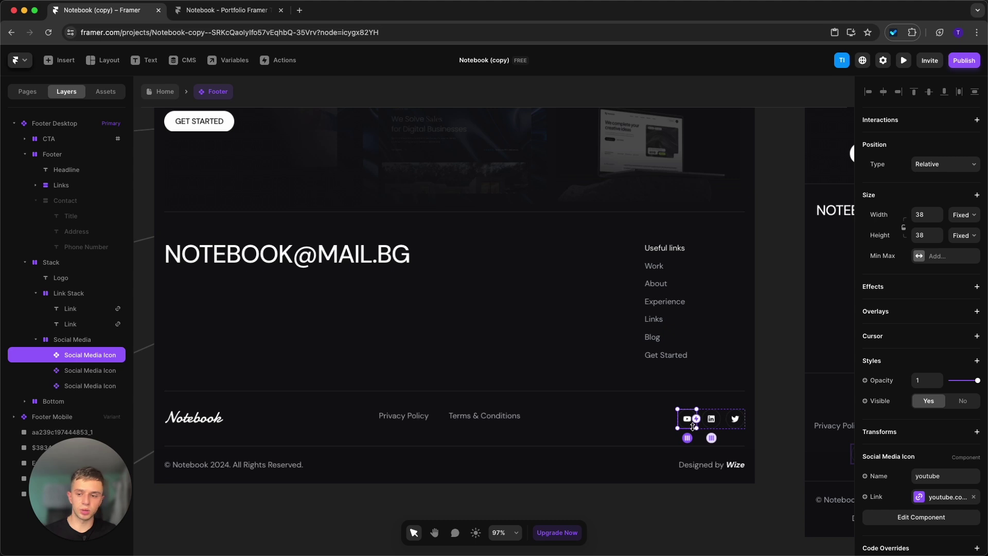
{"action": "scroll", "coordinate": [921, 440], "scroll_direction": "down", "scroll_amount": 1}
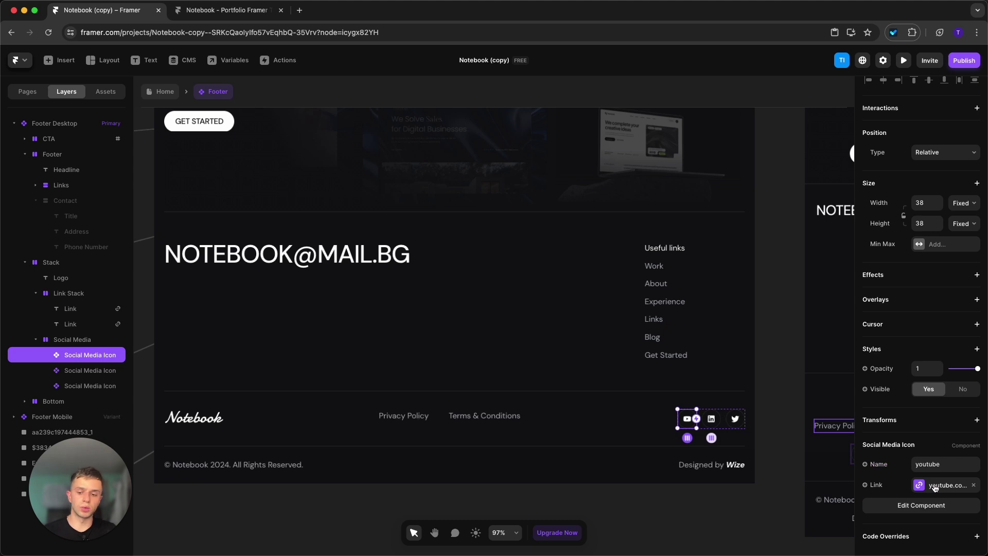
{"action": "left_click", "coordinate": [943, 465]}
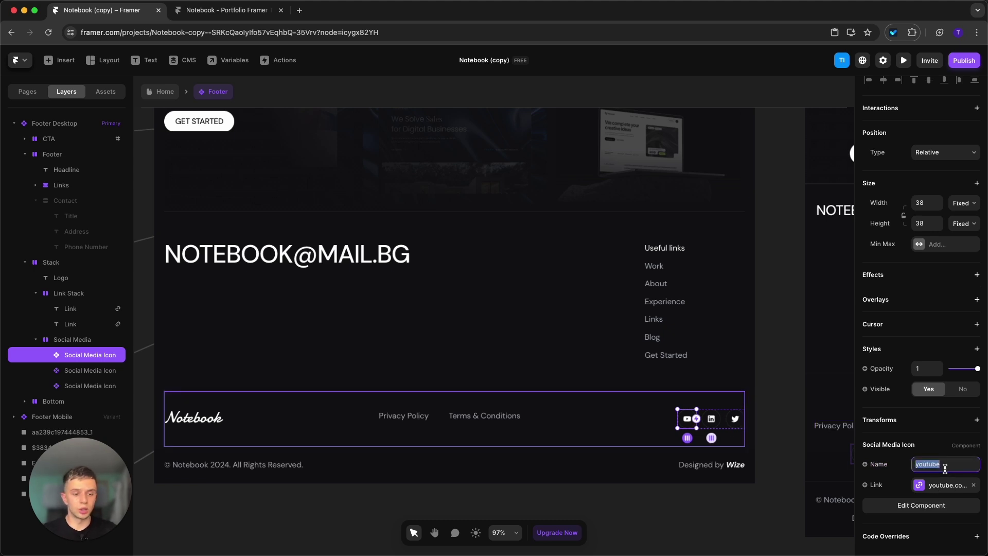
{"action": "key", "text": "BackSpace"}
{"action": "type", "text": "instagram"}
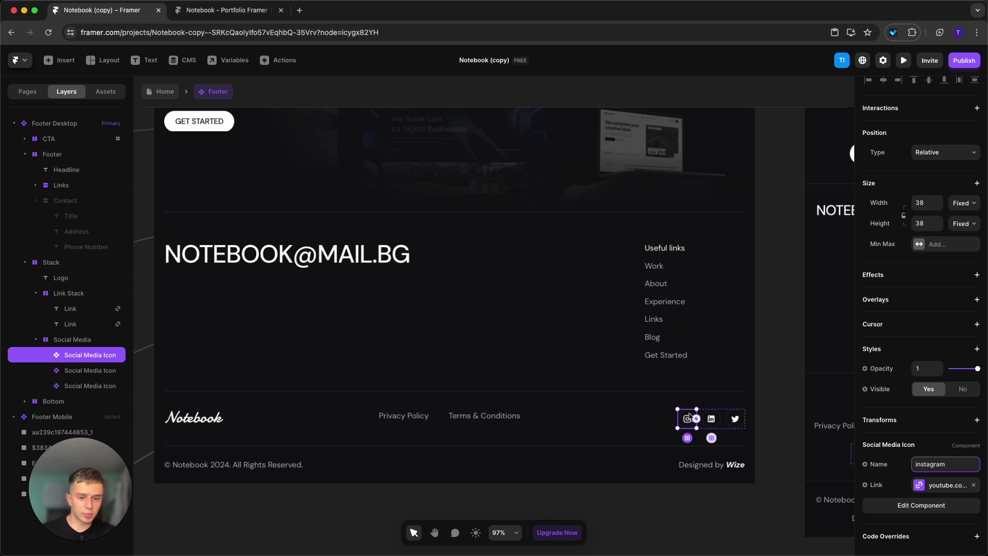
Step: View the link setting of the Instagram social media icon, close it, and reselect the icon
{"action": "left_click", "coordinate": [931, 485]}
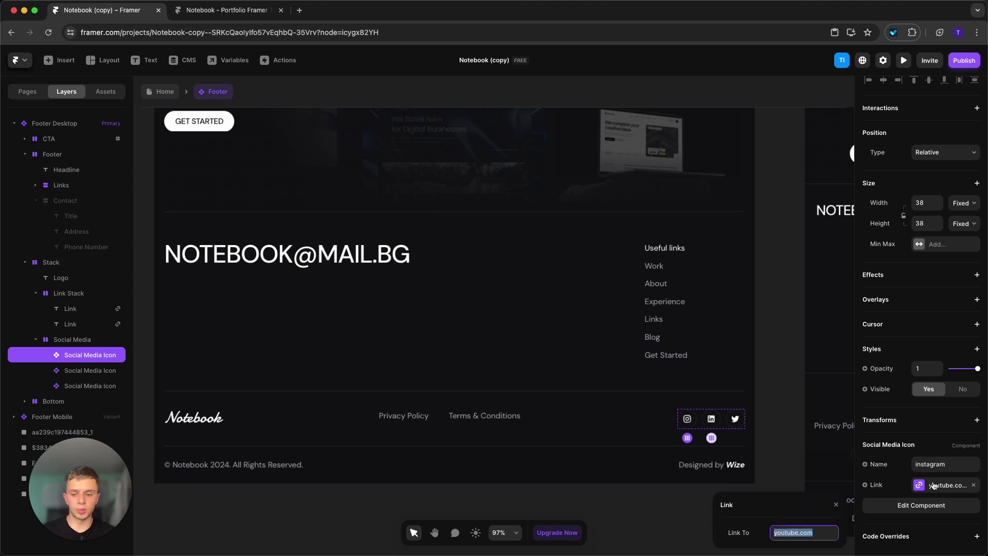
{"action": "left_click", "coordinate": [765, 428]}
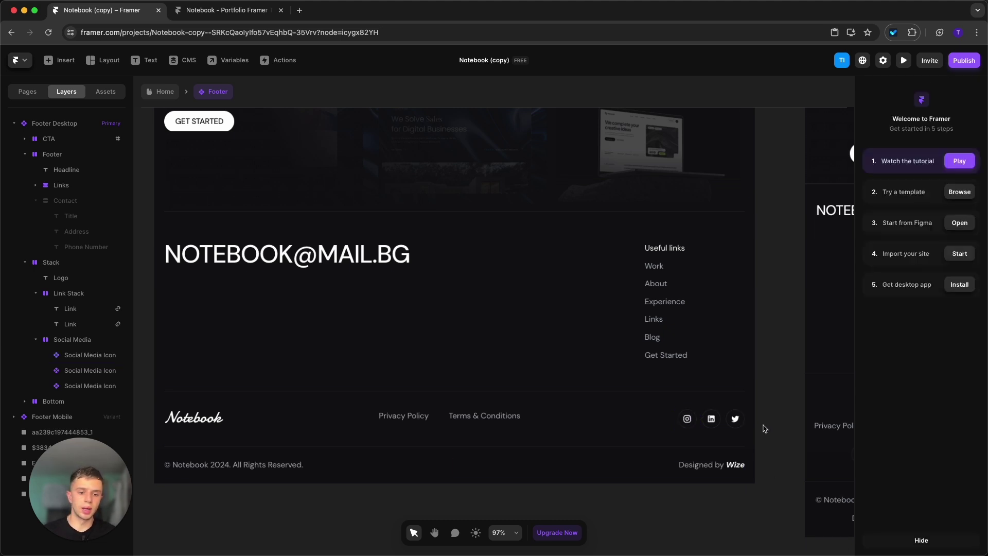
{"action": "left_click", "coordinate": [687, 419]}
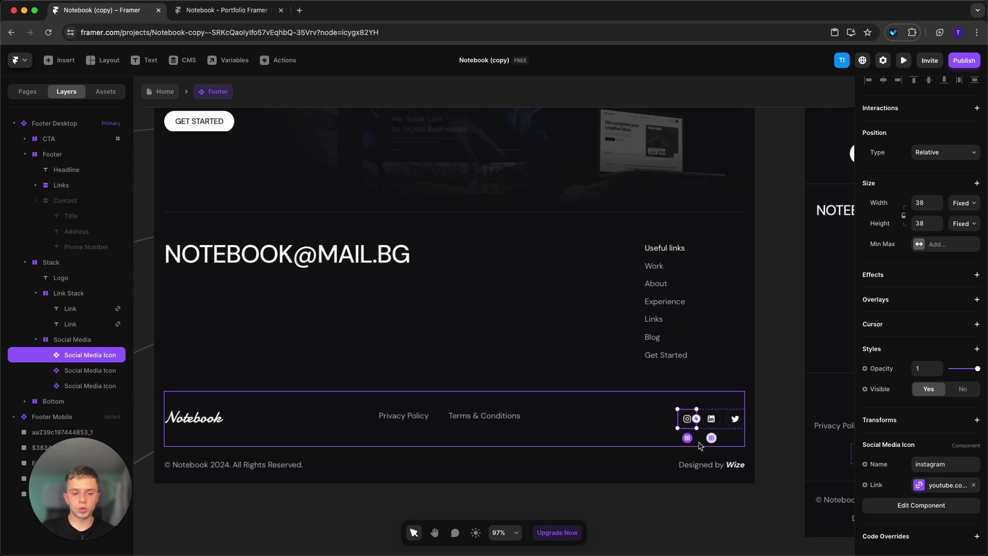
Step: Duplicate the footer's LinkedIn social media icon and set the copy's name to "youtube"
{"action": "left_click", "coordinate": [711, 418]}
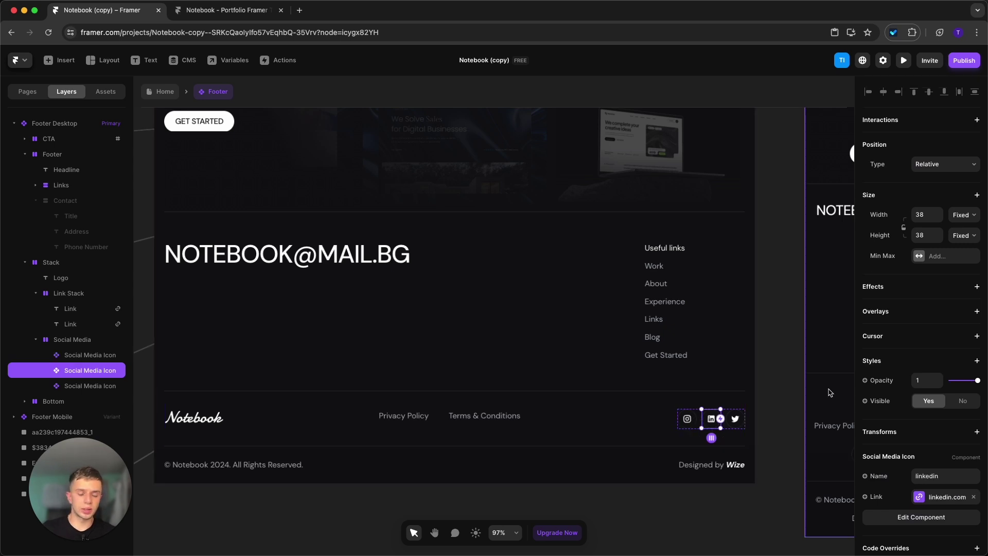
{"action": "key", "text": "super+d"}
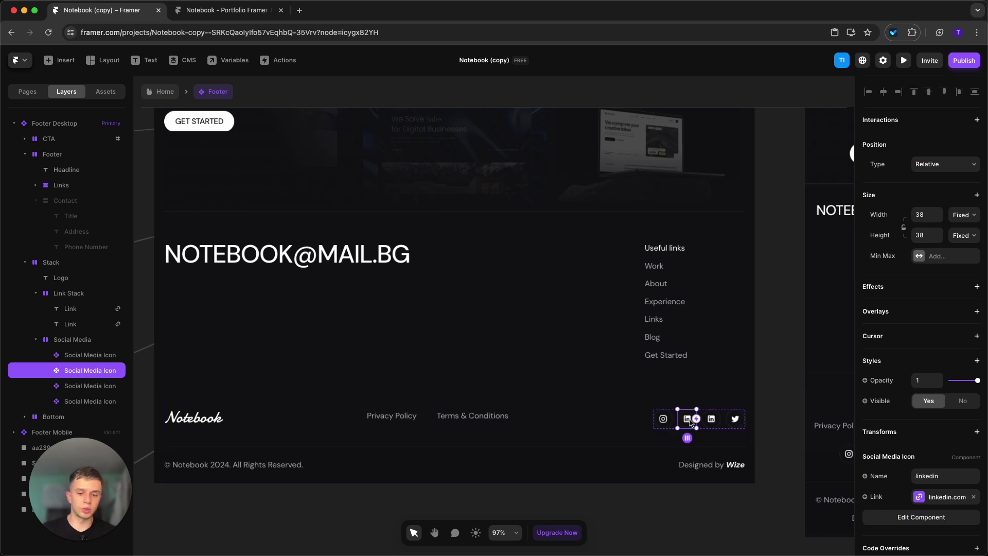
{"action": "left_click", "coordinate": [926, 476]}
{"action": "type", "text": "twit"}
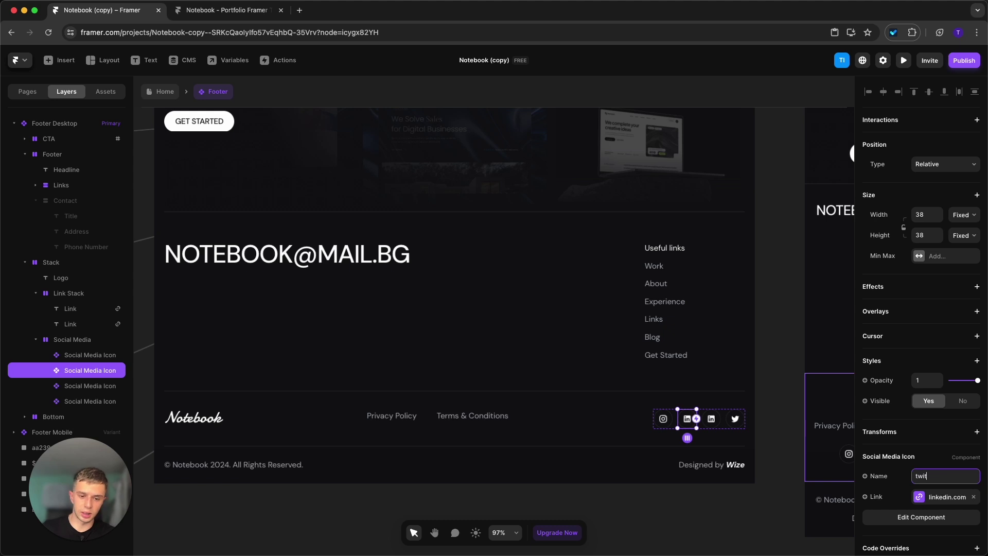
{"action": "key", "text": "super+a"}
{"action": "type", "text": "xoutube"}
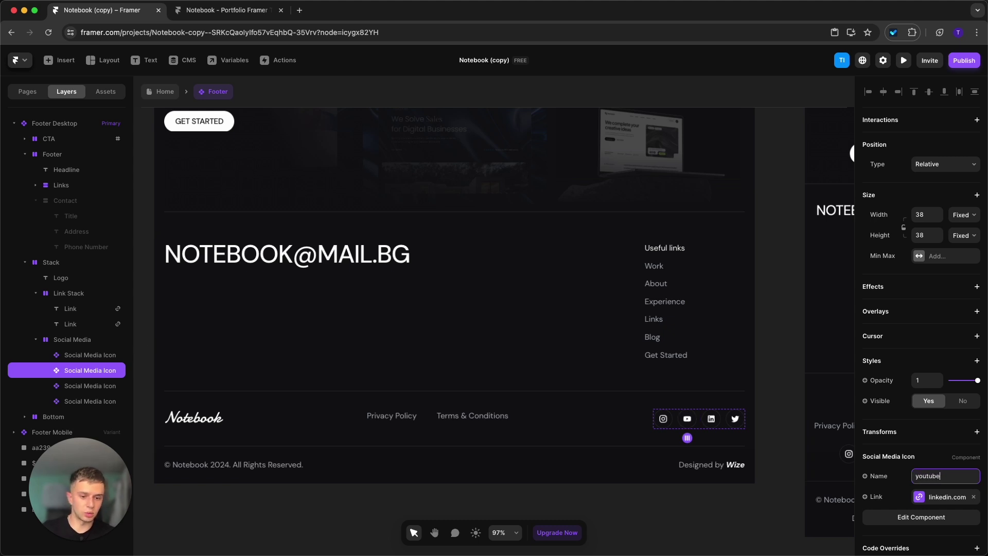
Step: Set the link of the duplicated YouTube social media icon to youtube.com and deselect it
{"action": "left_click", "coordinate": [938, 497]}
{"action": "type", "text": "you"}
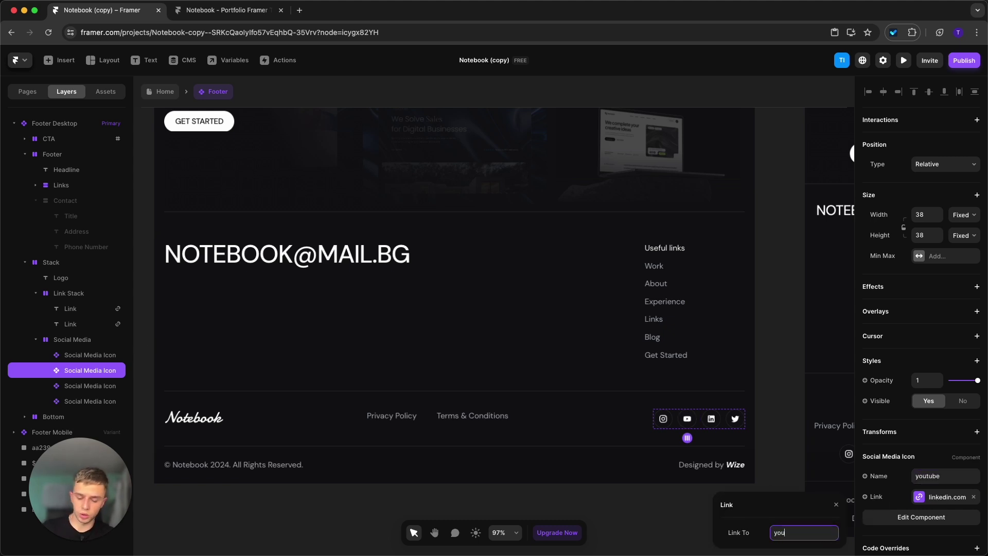
{"action": "type", "text": "tube.com"}
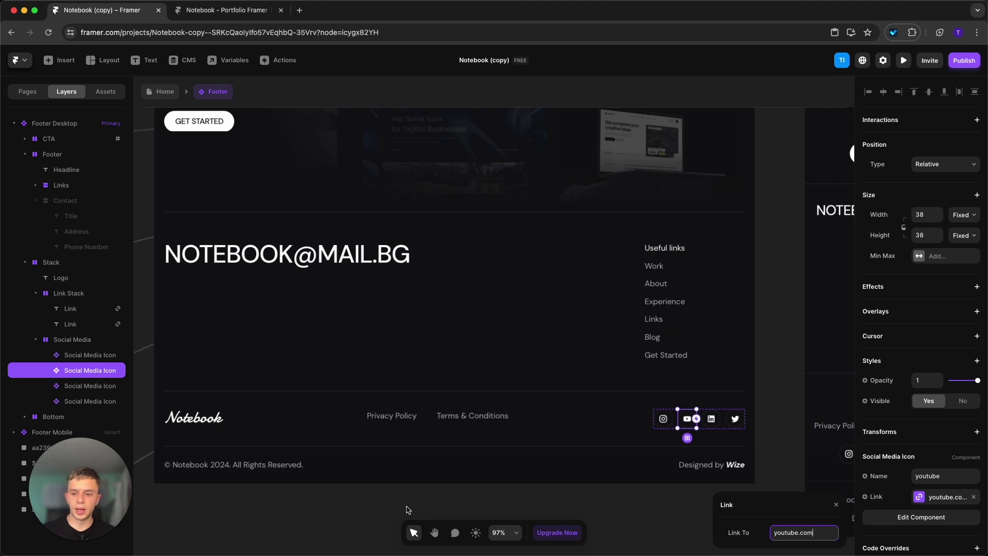
{"action": "left_click", "coordinate": [385, 490]}
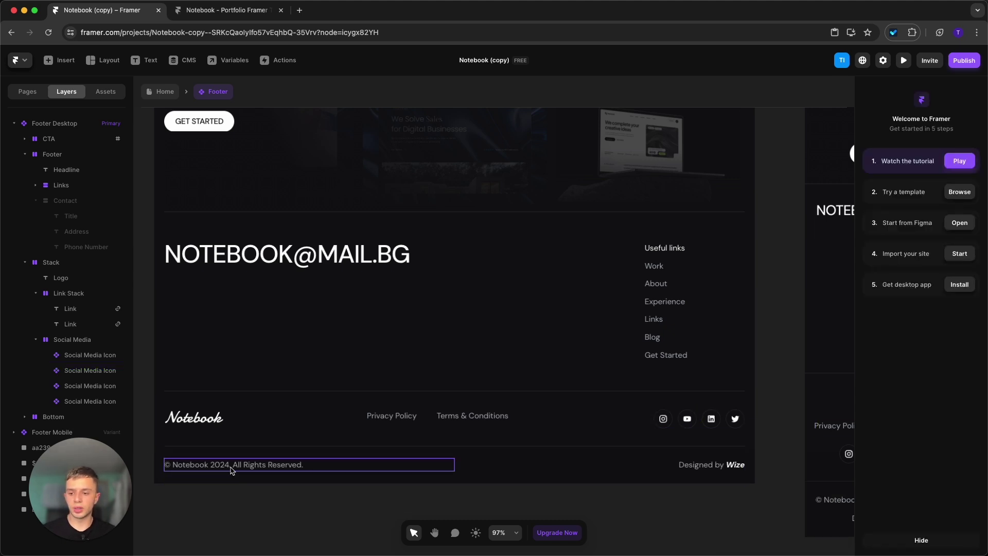
Step: View the word "Notebook" in the footer's copyright text in edit mode, and leave the text without editing it
{"action": "left_click", "coordinate": [218, 468]}
{"action": "double_click", "coordinate": [192, 465]}
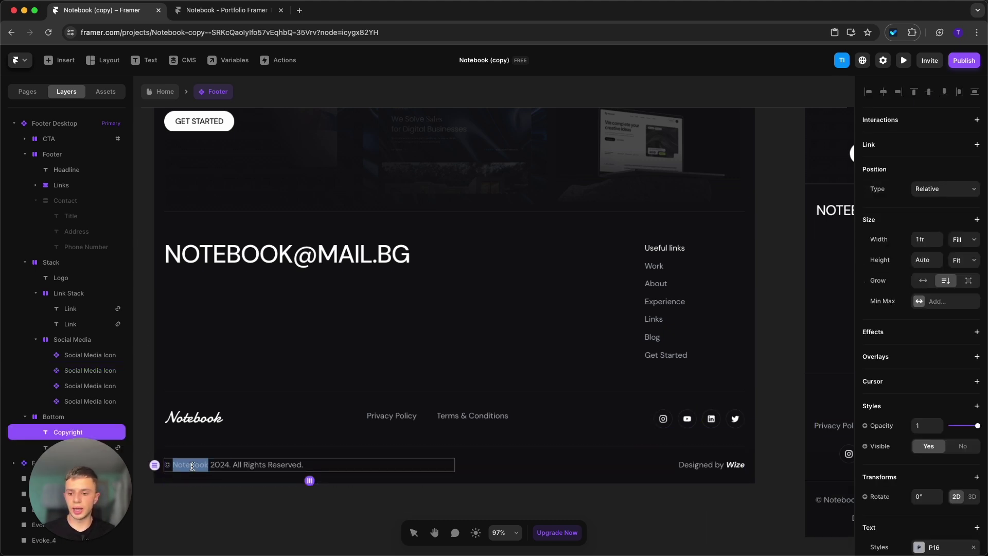
{"action": "key", "text": "Escape"}
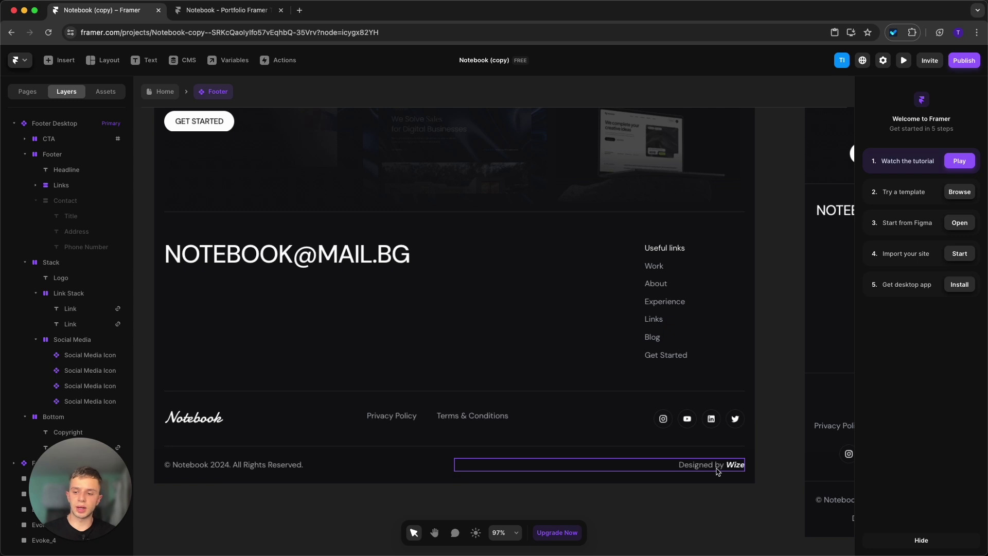
Step: Delete the "Designed by Wize" credit from the bottom row of the Footer Desktop variant
{"action": "left_click", "coordinate": [718, 471]}
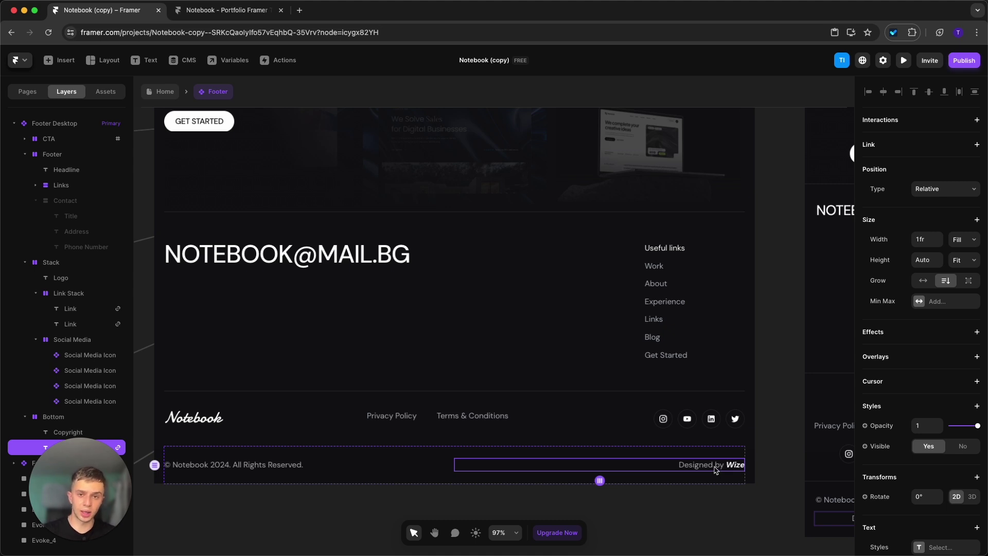
{"action": "left_click", "coordinate": [710, 497]}
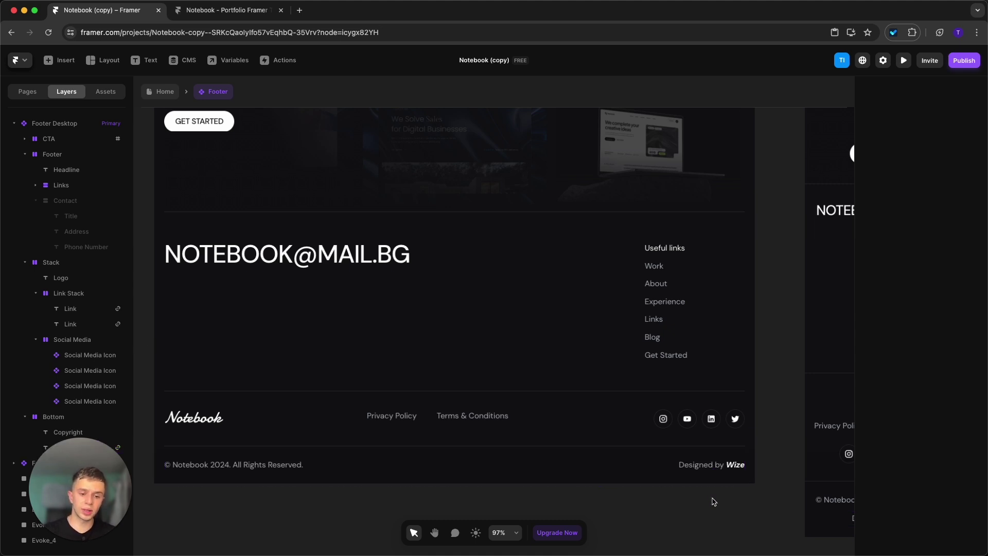
{"action": "left_click", "coordinate": [686, 465]}
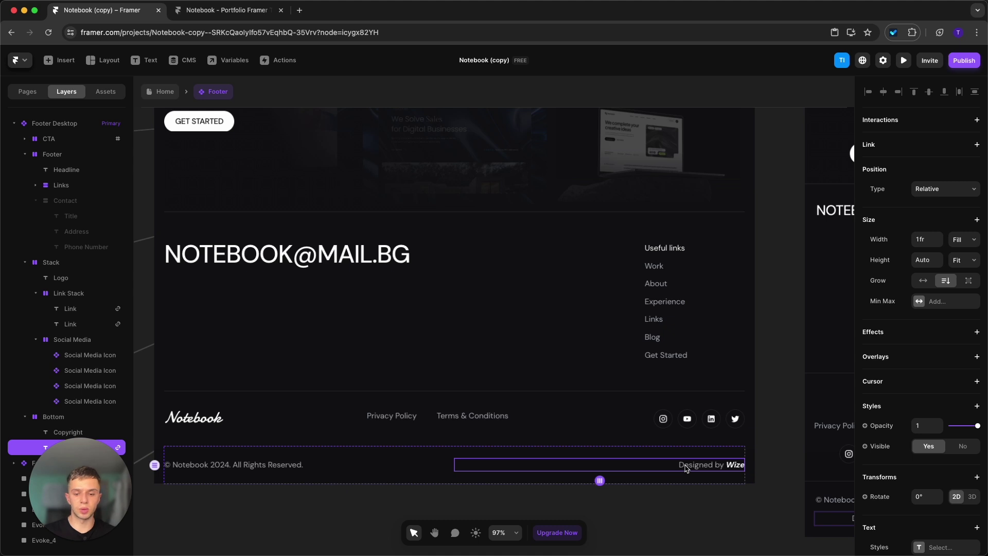
{"action": "left_click", "coordinate": [717, 543]}
{"action": "left_click", "coordinate": [705, 466]}
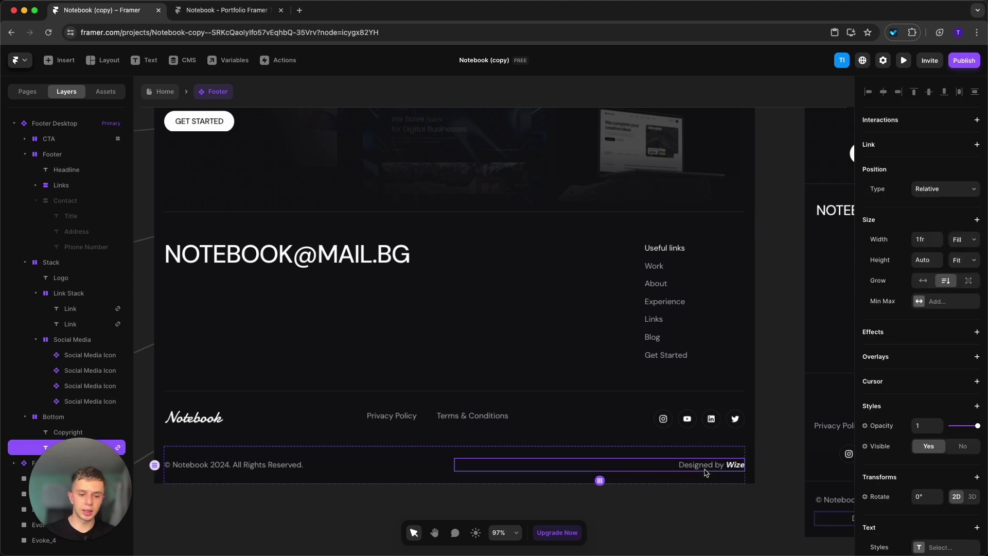
{"action": "key", "text": "Delete"}
Step: Center-align the copyright text in the footer's bottom row and deselect it
{"action": "left_click", "coordinate": [277, 468]}
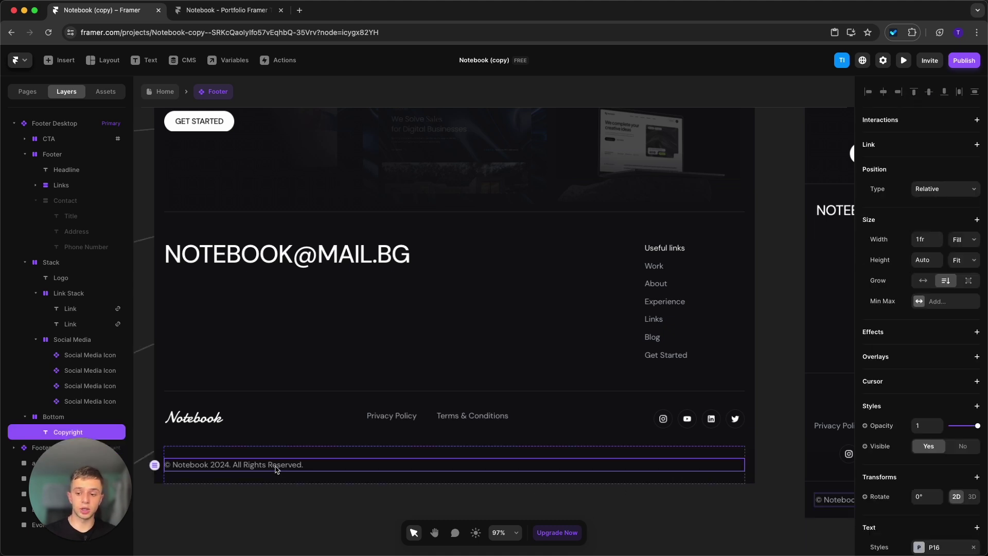
{"action": "scroll", "coordinate": [947, 448], "scroll_direction": "down", "scroll_amount": 5}
{"action": "left_click", "coordinate": [947, 455]}
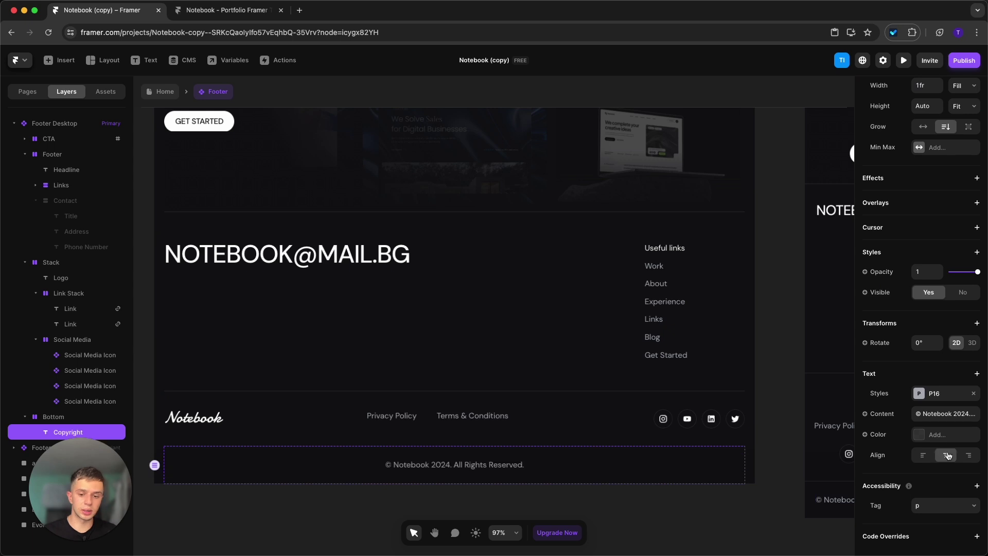
{"action": "left_click", "coordinate": [684, 511]}
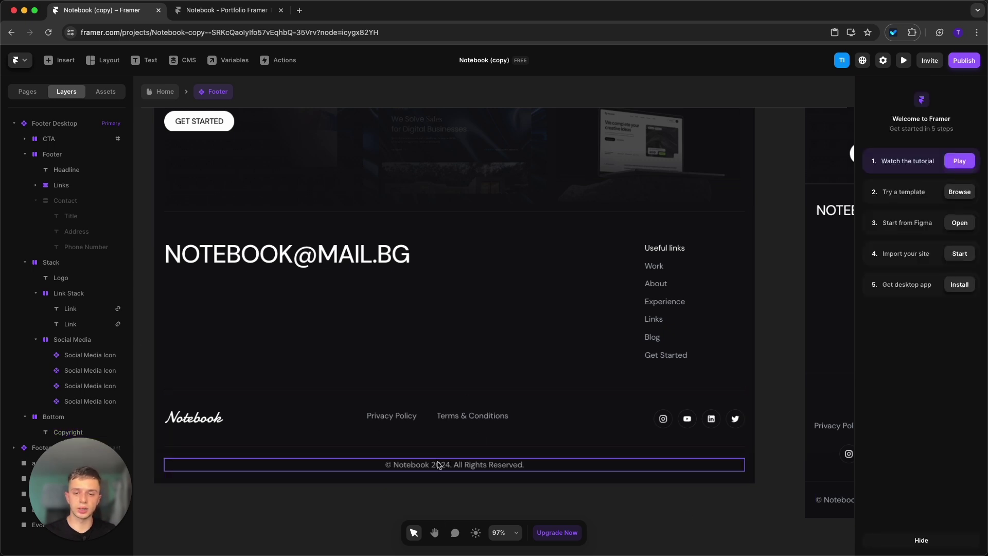
Step: Leave the Footer component for the Home page, and open the /links page at its Find Me On section
{"action": "scroll", "coordinate": [309, 309], "scroll_direction": "up", "scroll_amount": 1}
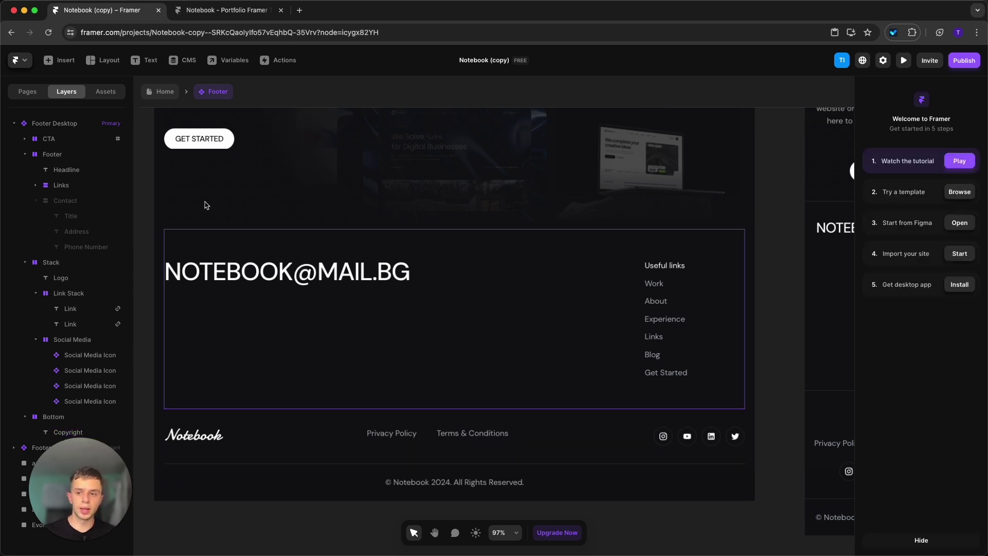
{"action": "left_click", "coordinate": [161, 93]}
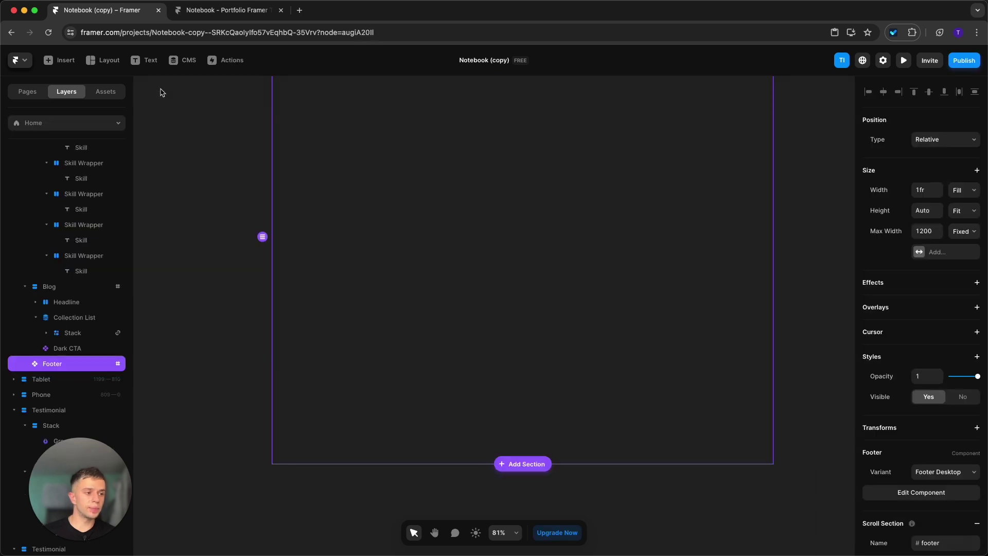
{"action": "left_click", "coordinate": [39, 93]}
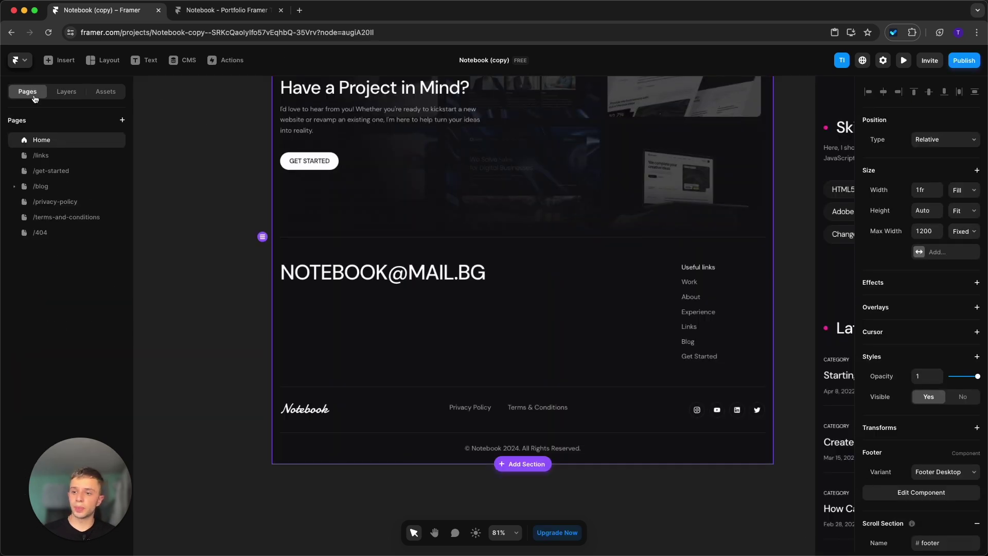
{"action": "left_click", "coordinate": [59, 155]}
{"action": "scroll", "coordinate": [375, 153], "scroll_direction": "down", "scroll_amount": 3}
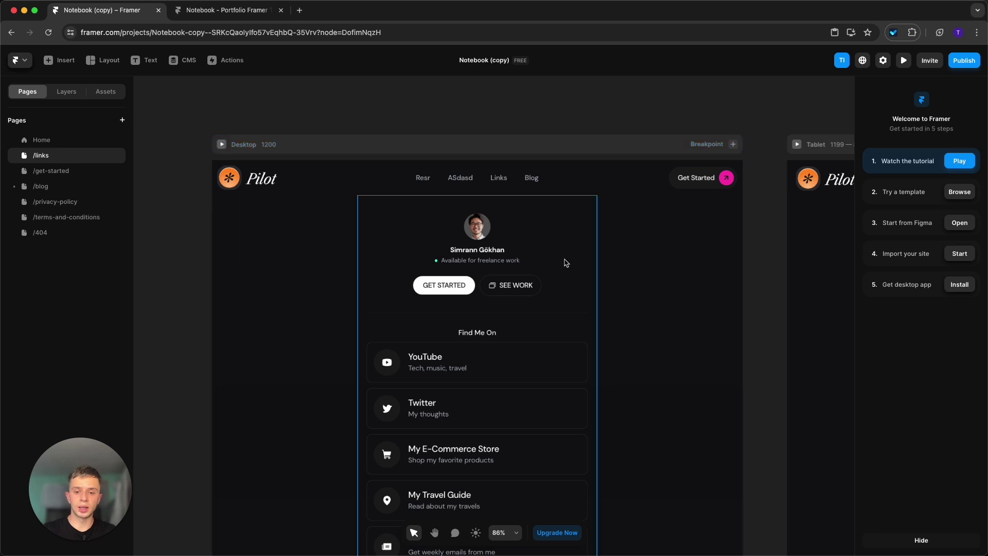
{"action": "scroll", "coordinate": [558, 290], "scroll_direction": "down", "scroll_amount": 2}
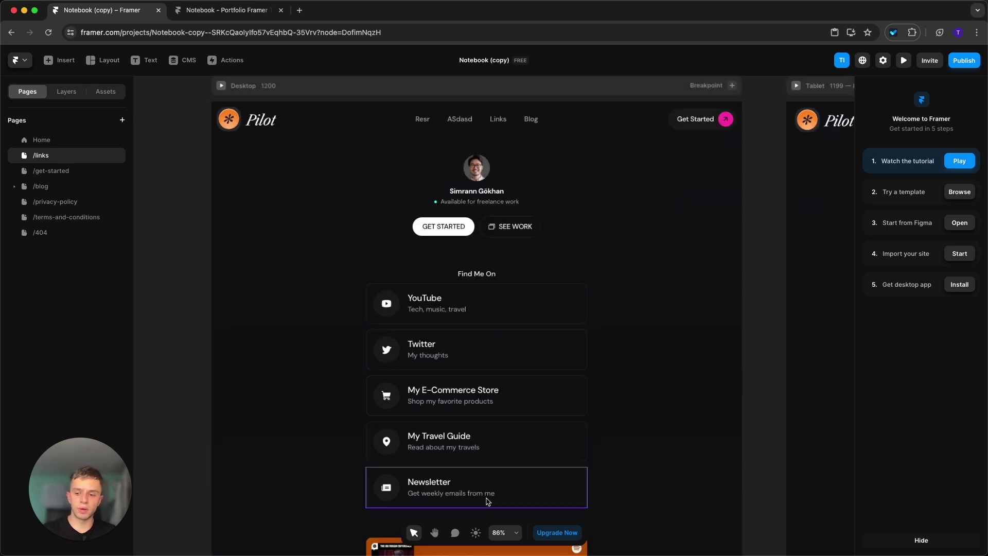
Step: Inspect the component settings of the Twitter and My E-Commerce Store cards in the Find Me On list
{"action": "left_click", "coordinate": [522, 319]}
{"action": "left_click", "coordinate": [502, 355]}
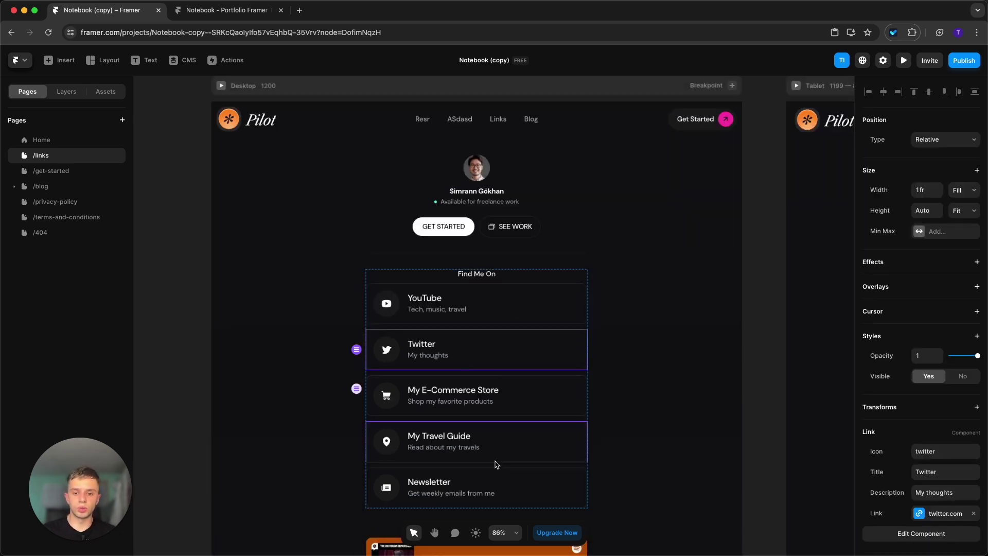
{"action": "left_click", "coordinate": [489, 408]}
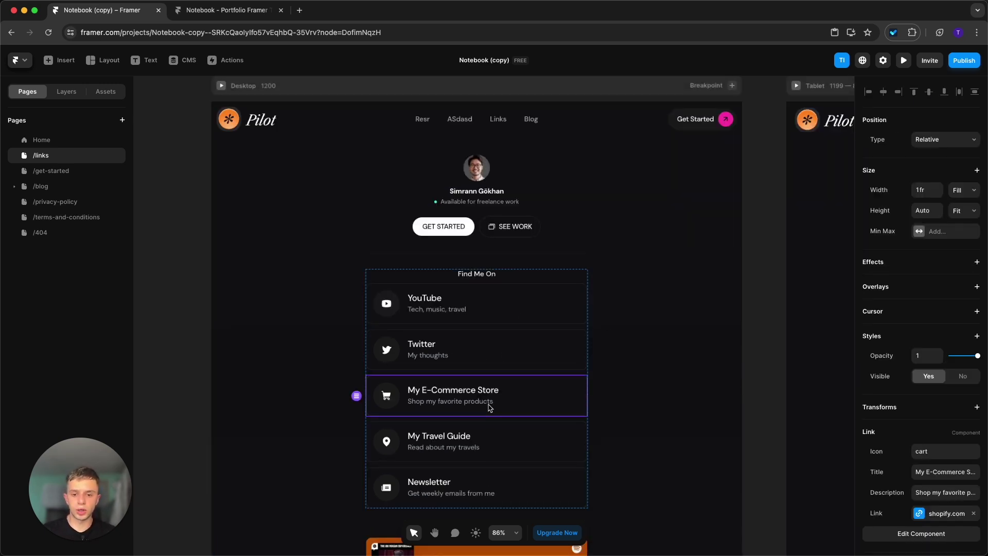
Step: Examine the icon, title, description and link fields of the YouTube card in the Find Me On list
{"action": "left_click", "coordinate": [511, 307]}
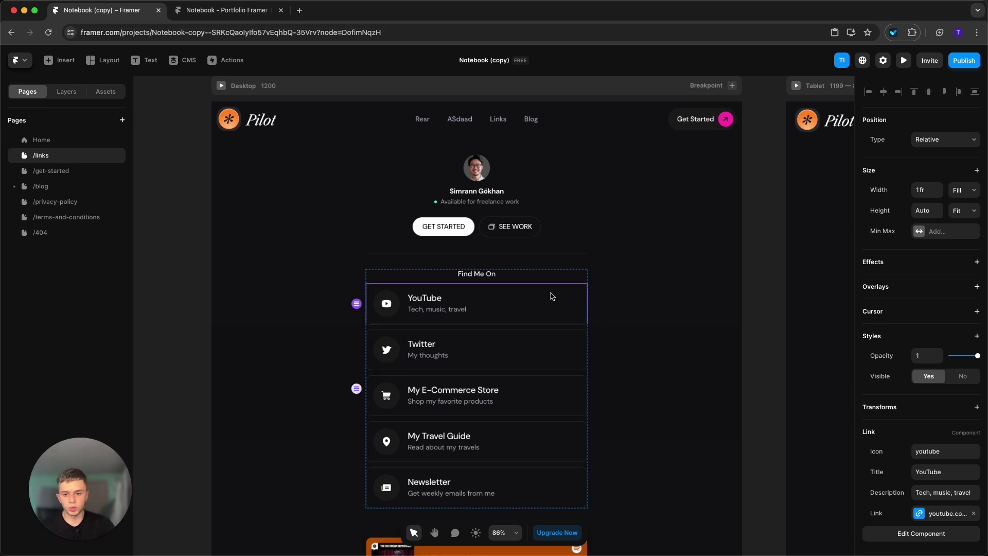
{"action": "left_click", "coordinate": [919, 453]}
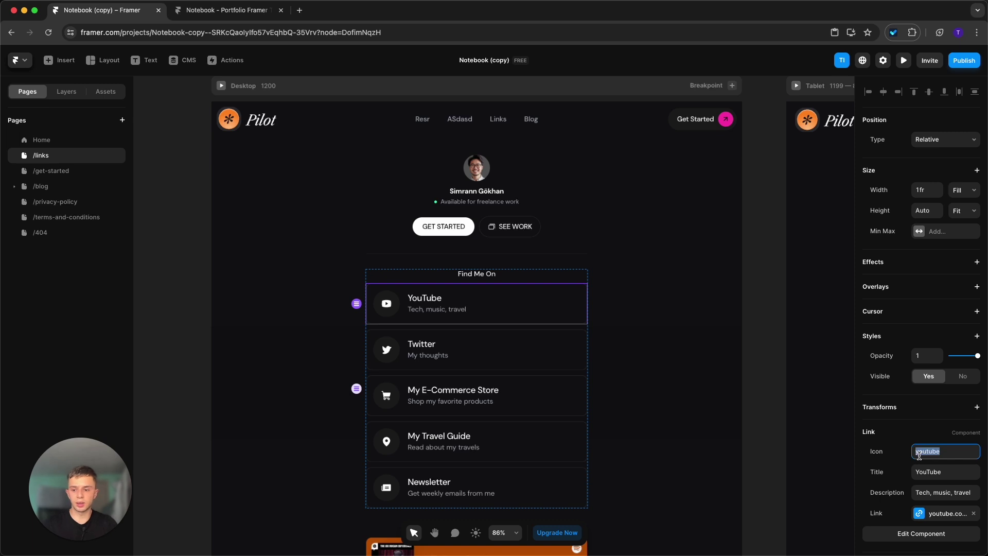
{"action": "double_click", "coordinate": [487, 302]}
{"action": "left_click", "coordinate": [389, 304]}
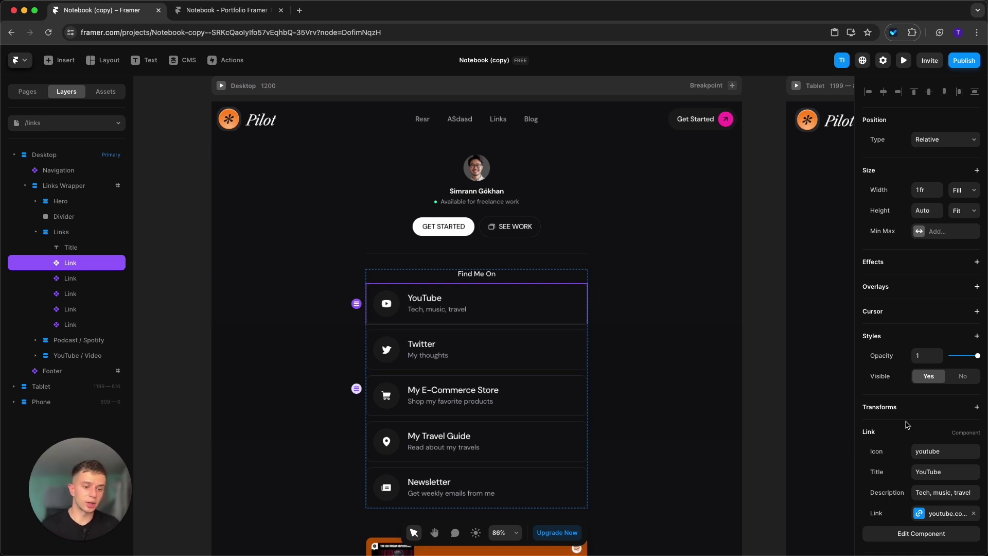
{"action": "left_click", "coordinate": [950, 451]}
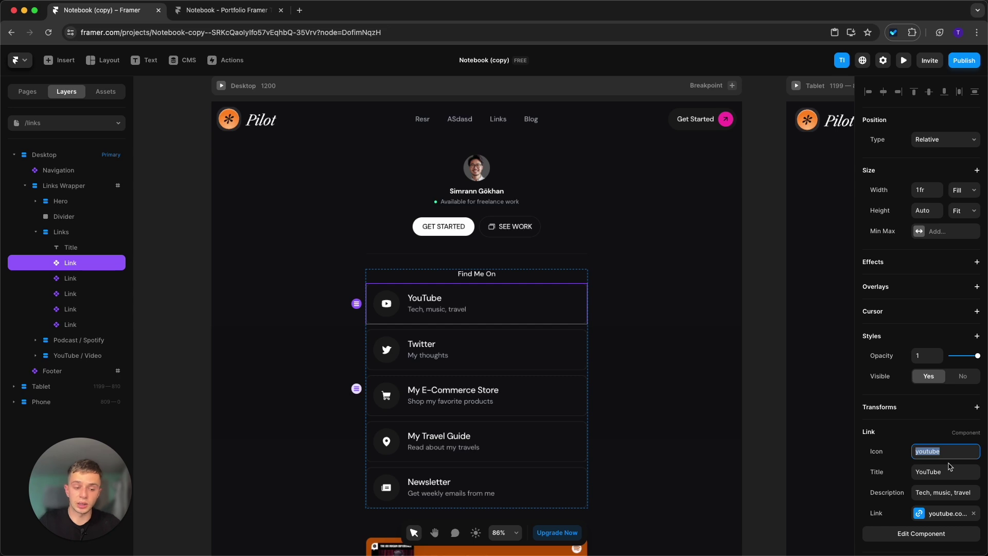
{"action": "left_click", "coordinate": [953, 469]}
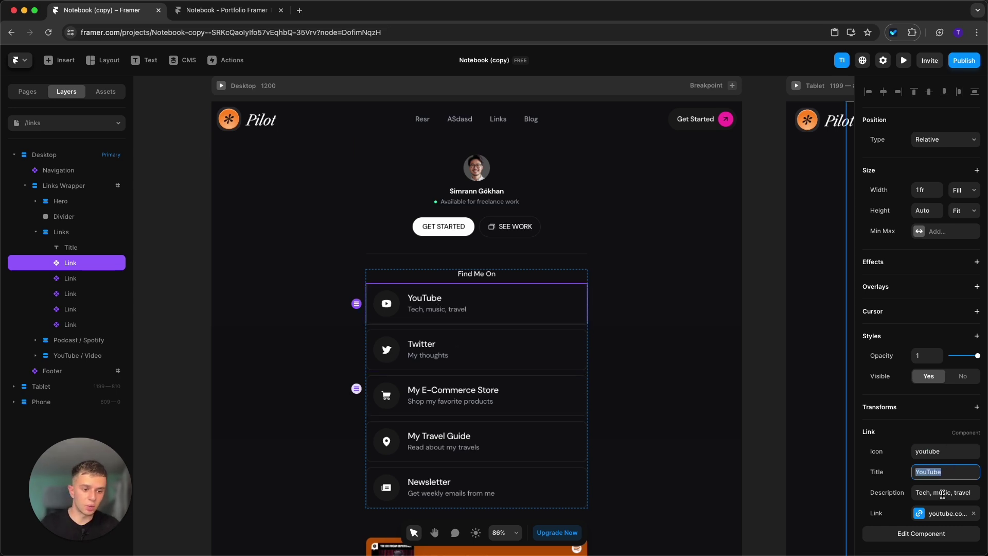
{"action": "left_click_drag", "start_coordinate": [943, 494], "coordinate": [411, 404]}
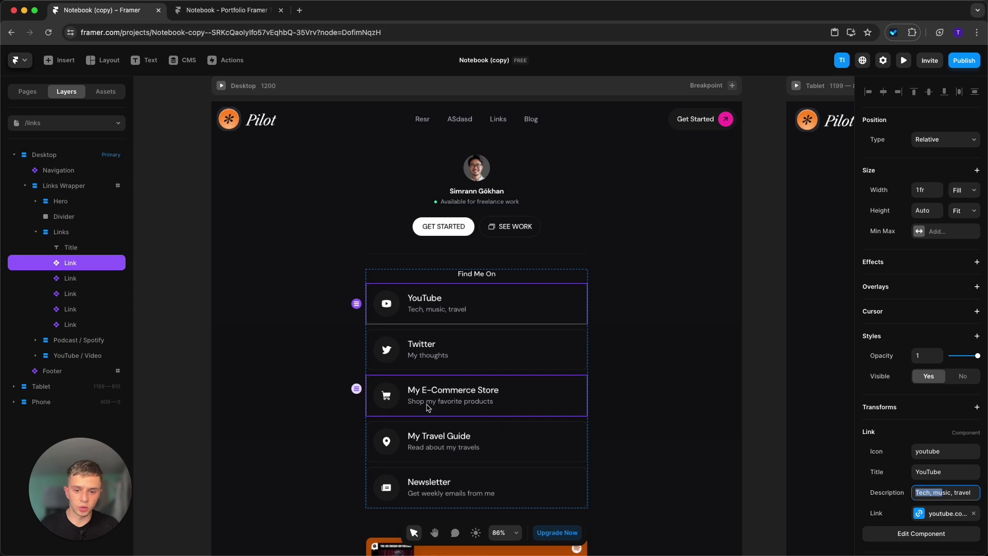
{"action": "left_click", "coordinate": [933, 520]}
Step: Preview the /links page, check its Find Me On cards, and return to the editor
{"action": "scroll", "coordinate": [743, 404], "scroll_direction": "down", "scroll_amount": 3}
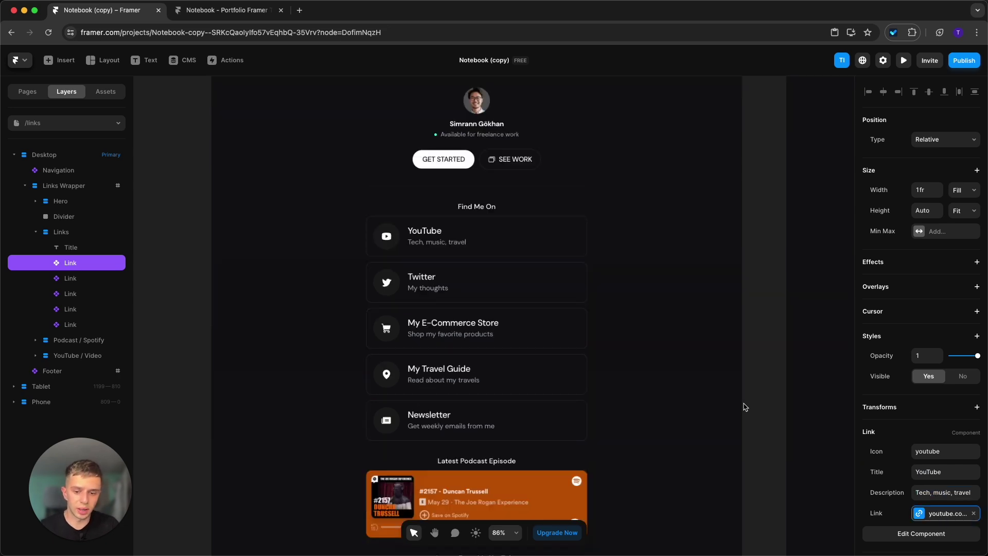
{"action": "left_click", "coordinate": [904, 61]}
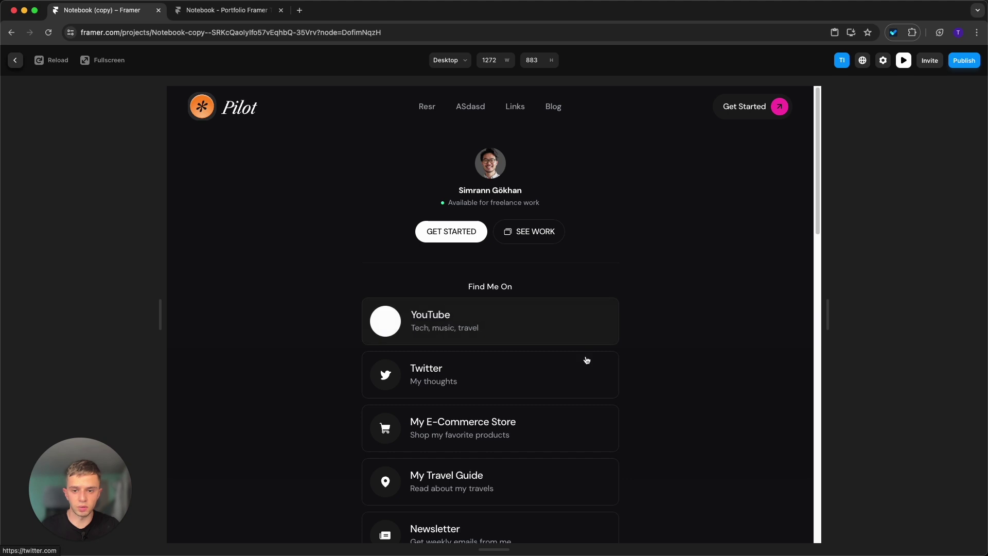
{"action": "scroll", "coordinate": [576, 438], "scroll_direction": "down", "scroll_amount": 3}
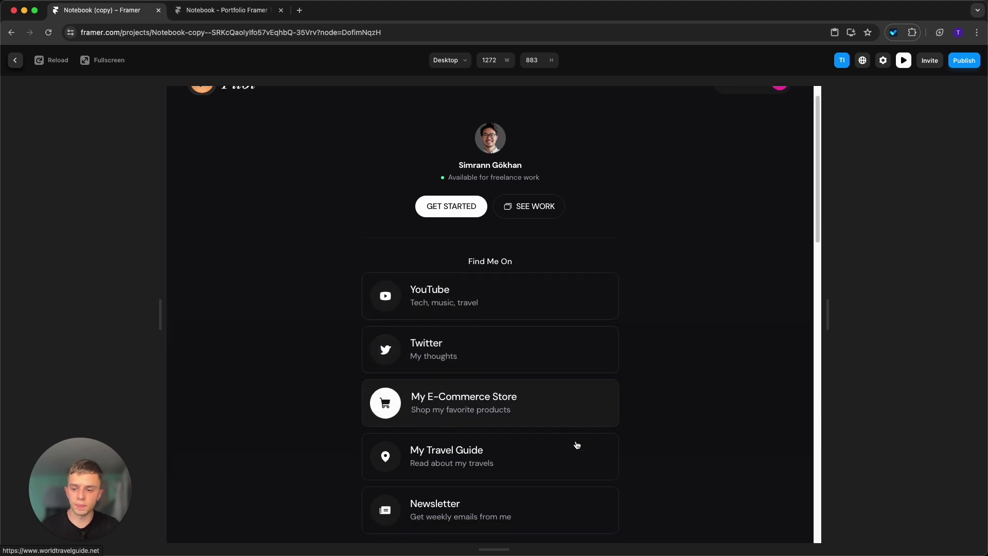
{"action": "left_click", "coordinate": [15, 61]}
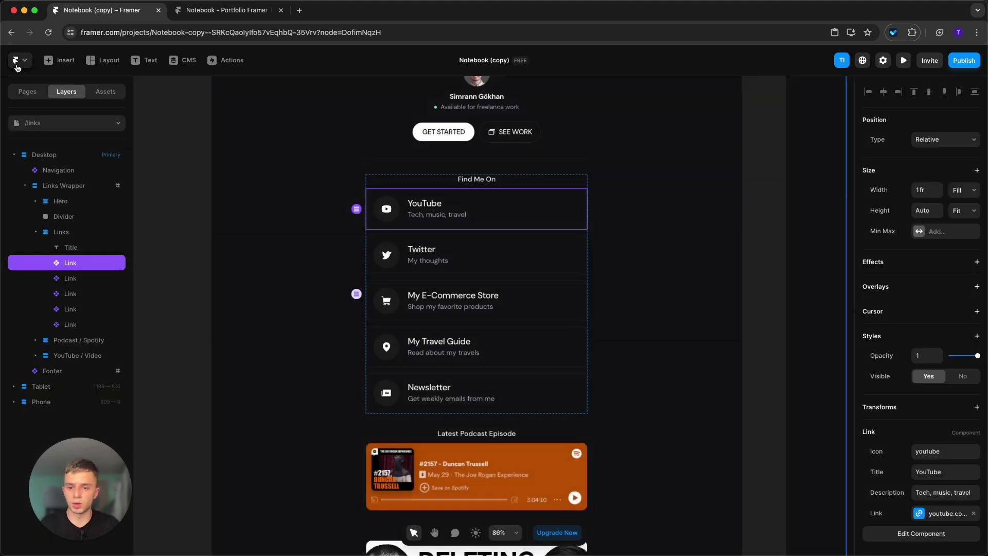
Step: Select the Spotify embed under Latest Podcast Episode and open its URL for editing
{"action": "scroll", "coordinate": [538, 222], "scroll_direction": "down", "scroll_amount": 5}
{"action": "left_click", "coordinate": [538, 223]}
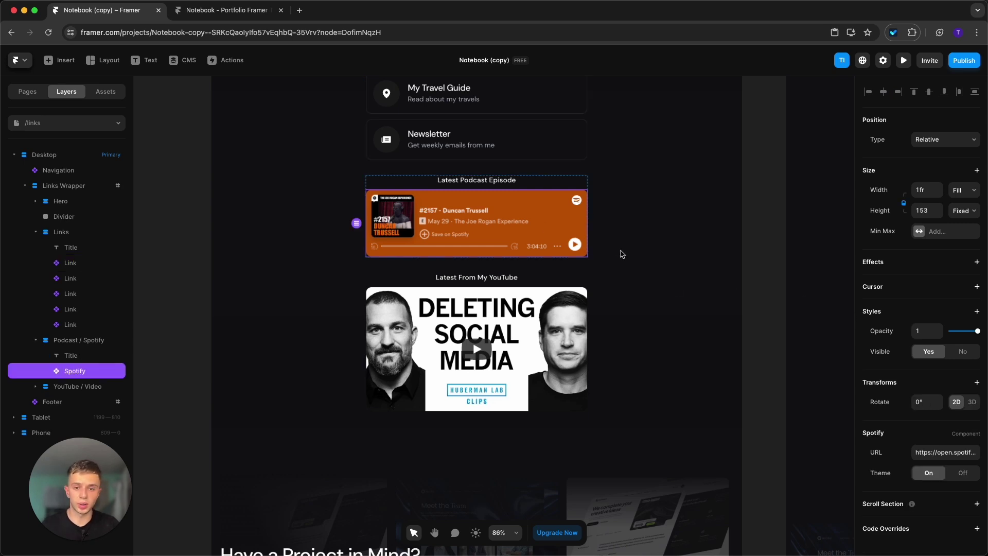
{"action": "left_click", "coordinate": [826, 408]}
{"action": "left_click", "coordinate": [584, 253]}
{"action": "left_click", "coordinate": [929, 453]}
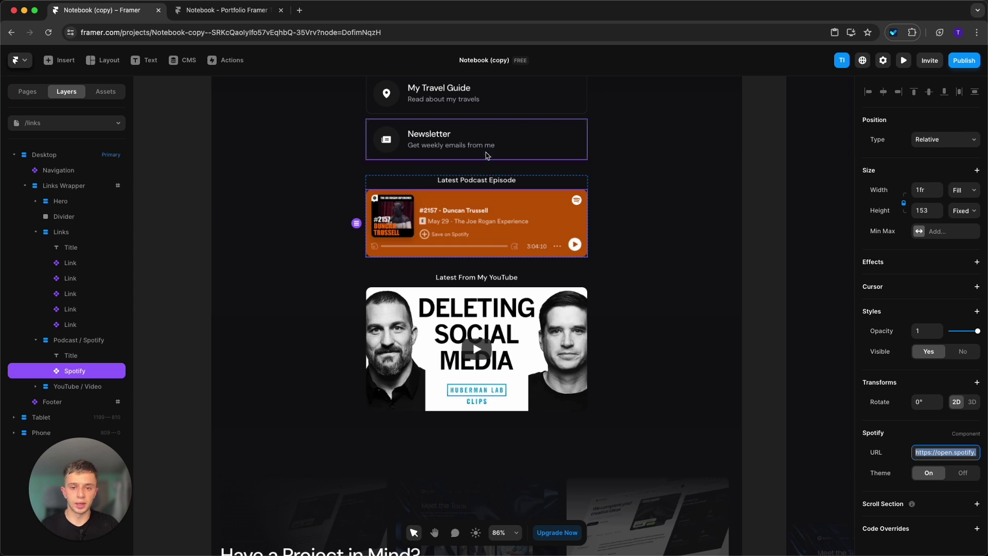
Step: Hide the Podcast / Spotify section on the /links page by setting its visibility to No
{"action": "left_click", "coordinate": [515, 181]}
{"action": "left_click", "coordinate": [552, 190]}
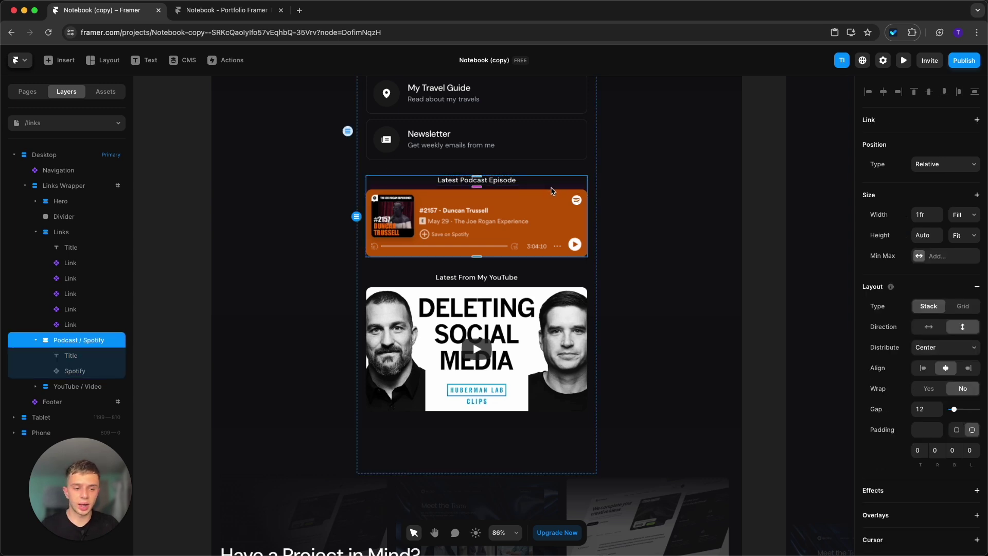
{"action": "scroll", "coordinate": [901, 423], "scroll_direction": "down", "scroll_amount": 1}
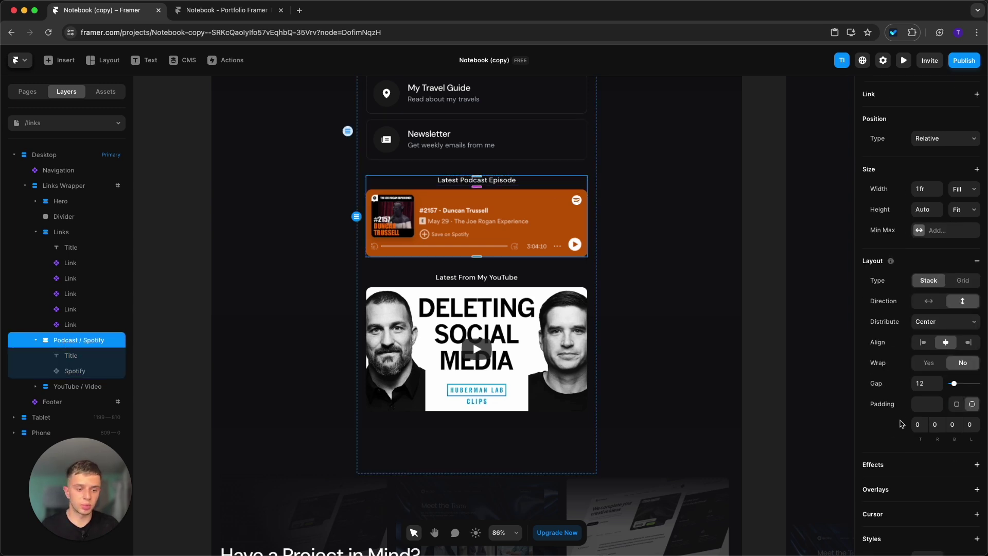
{"action": "scroll", "coordinate": [902, 424], "scroll_direction": "down", "scroll_amount": 5}
{"action": "left_click", "coordinate": [962, 398]}
{"action": "scroll", "coordinate": [663, 331], "scroll_direction": "up", "scroll_amount": 1}
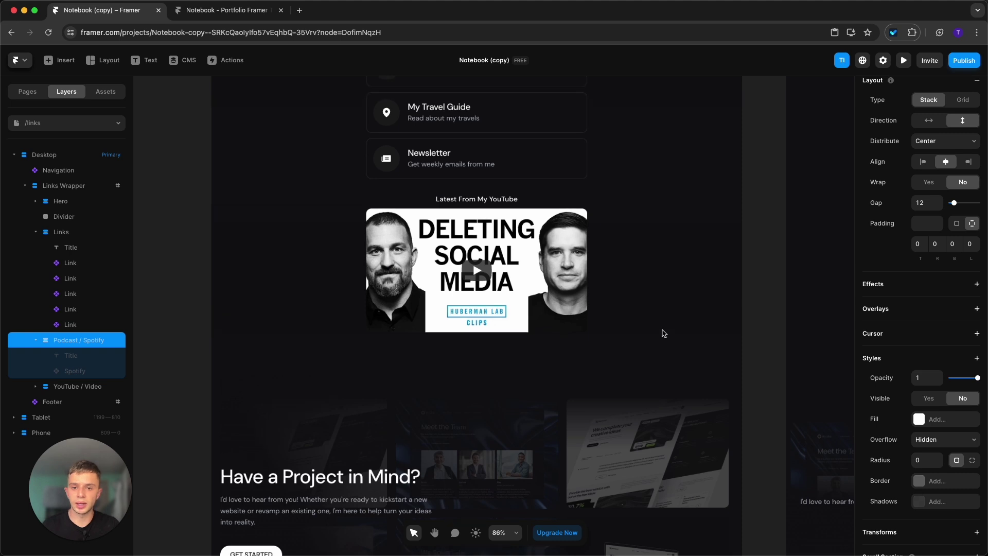
Step: Select the YouTube embed under Latest From My YouTube and open its video URL for editing
{"action": "left_click", "coordinate": [523, 238]}
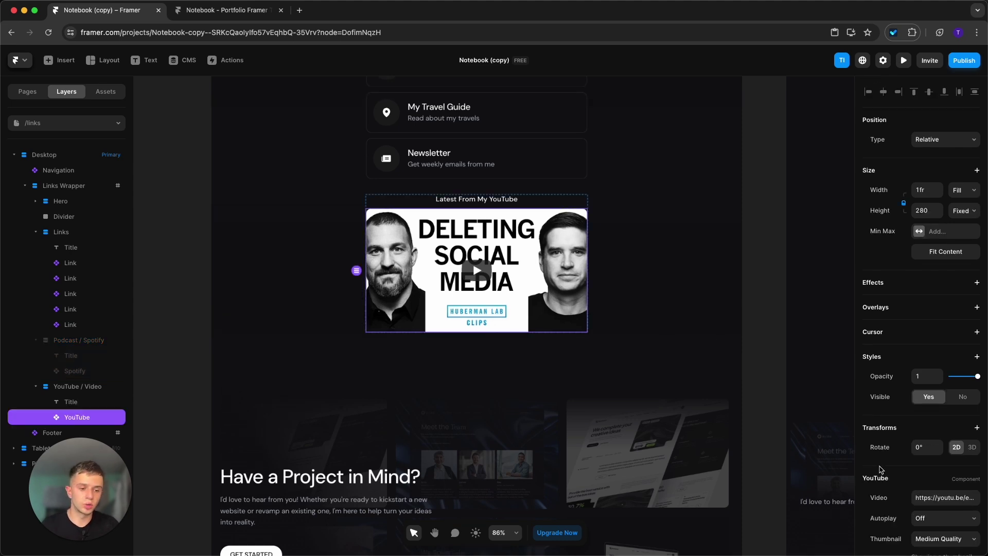
{"action": "left_click", "coordinate": [933, 498]}
{"action": "scroll", "coordinate": [932, 498], "scroll_direction": "down", "scroll_amount": 2}
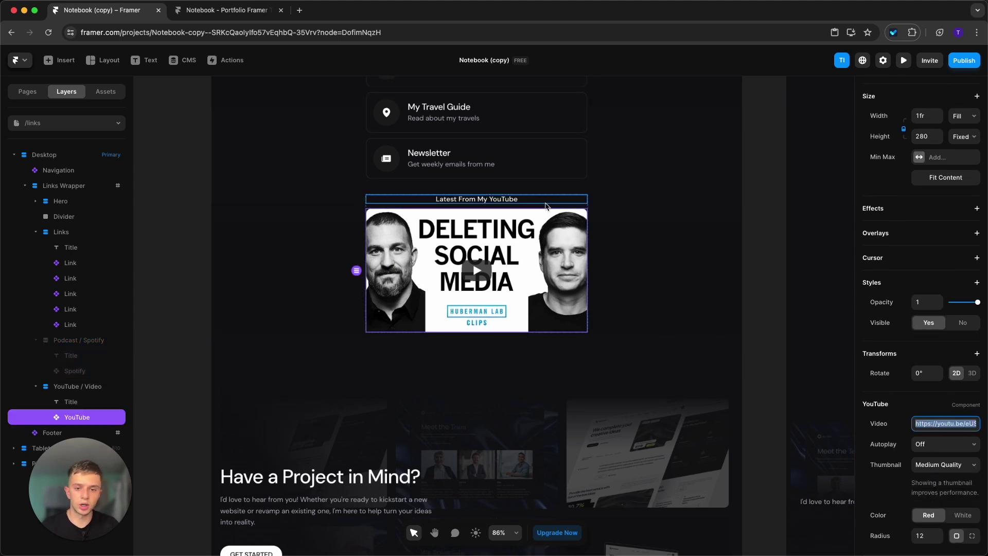
Step: Hide the YouTube / Video section on the /links page by setting its visibility to No
{"action": "left_click", "coordinate": [70, 389]}
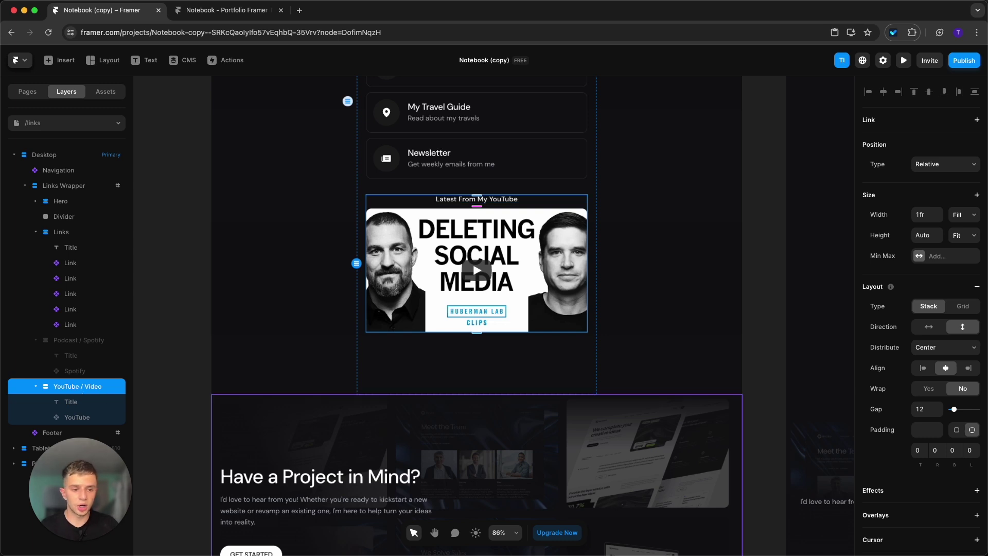
{"action": "scroll", "coordinate": [941, 437], "scroll_direction": "down", "scroll_amount": 3}
{"action": "left_click", "coordinate": [956, 445]}
{"action": "scroll", "coordinate": [617, 380], "scroll_direction": "up", "scroll_amount": 5}
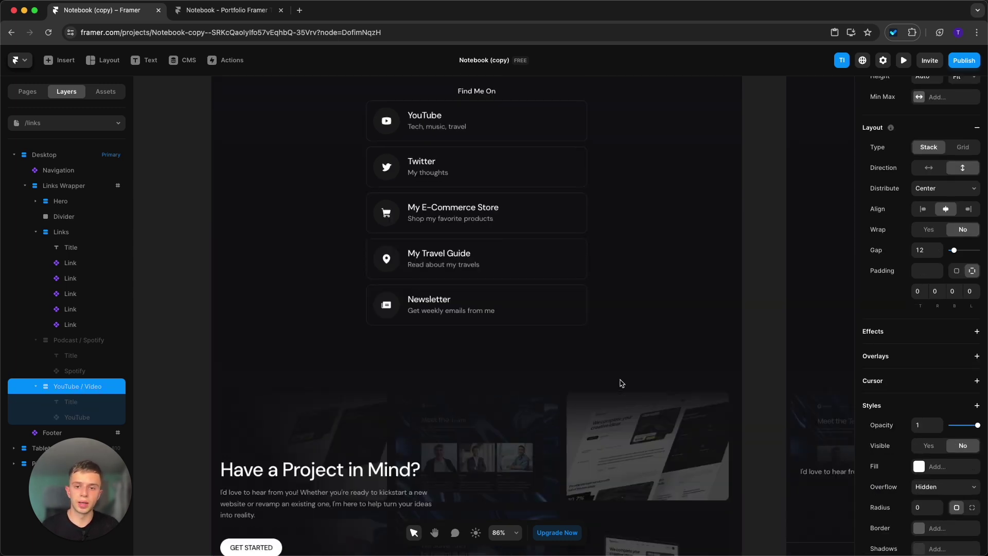
{"action": "scroll", "coordinate": [574, 359], "scroll_direction": "up", "scroll_amount": 2}
{"action": "scroll", "coordinate": [573, 360], "scroll_direction": "down", "scroll_amount": 4}
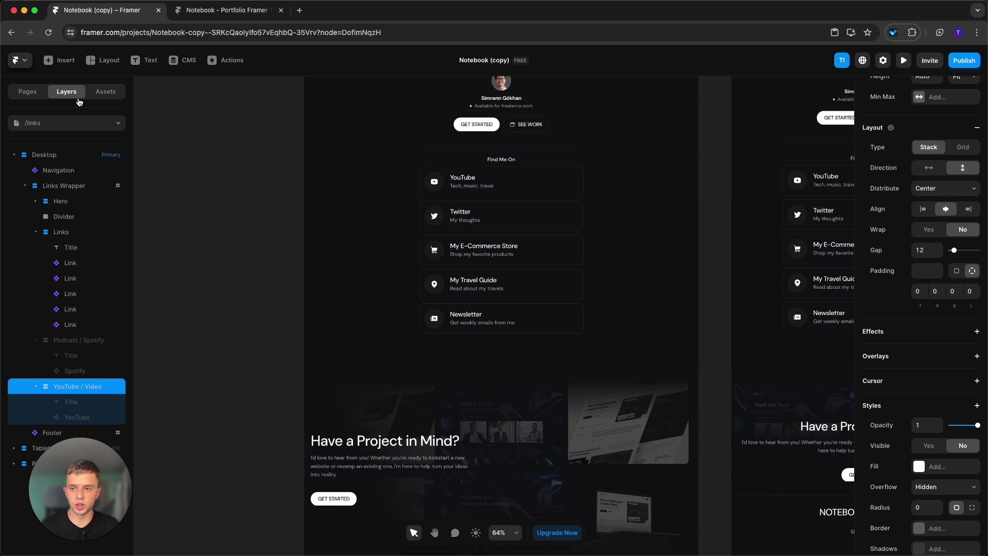
Step: Open the /get-started page and select the Calendly embed below the heading
{"action": "left_click", "coordinate": [32, 92]}
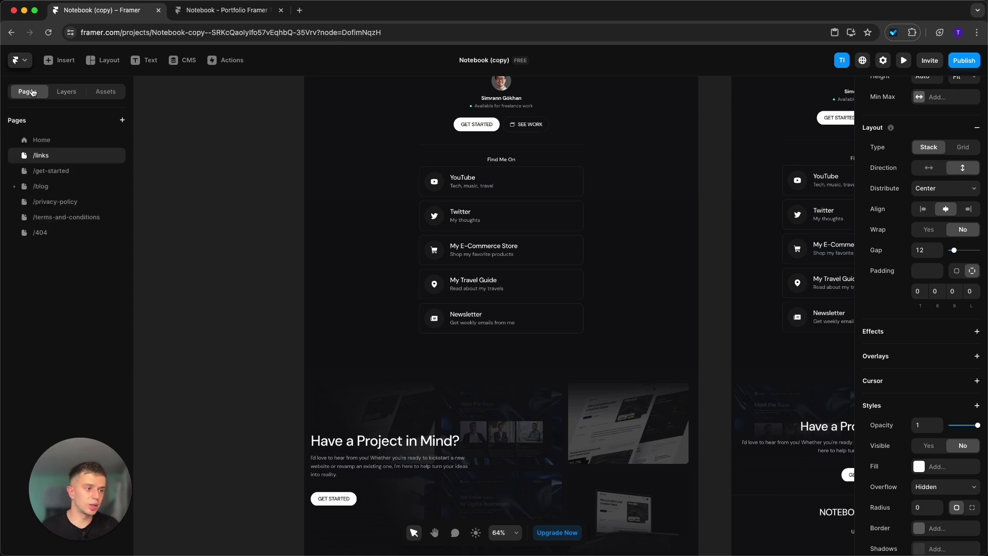
{"action": "left_click", "coordinate": [38, 172]}
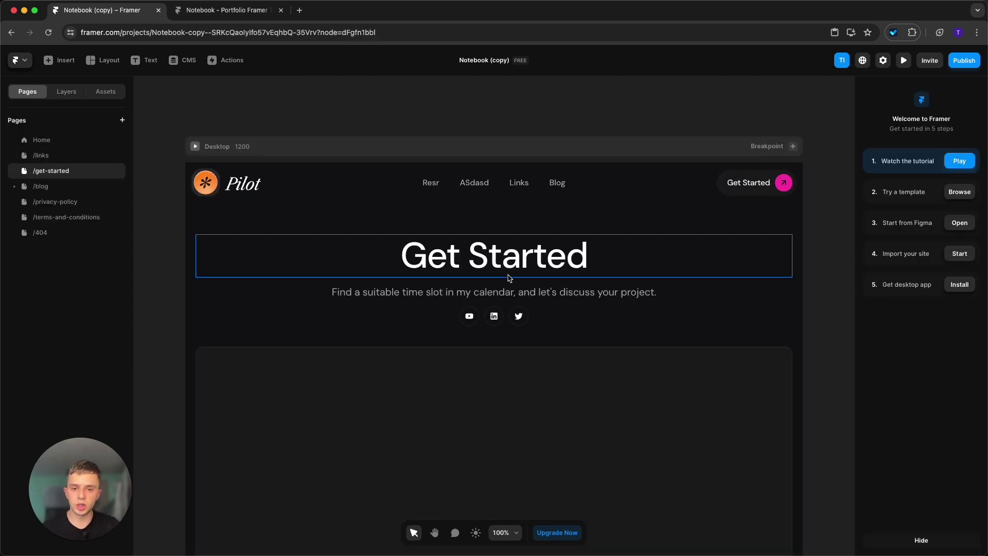
{"action": "scroll", "coordinate": [581, 375], "scroll_direction": "up", "scroll_amount": 1}
{"action": "scroll", "coordinate": [581, 360], "scroll_direction": "down", "scroll_amount": 5}
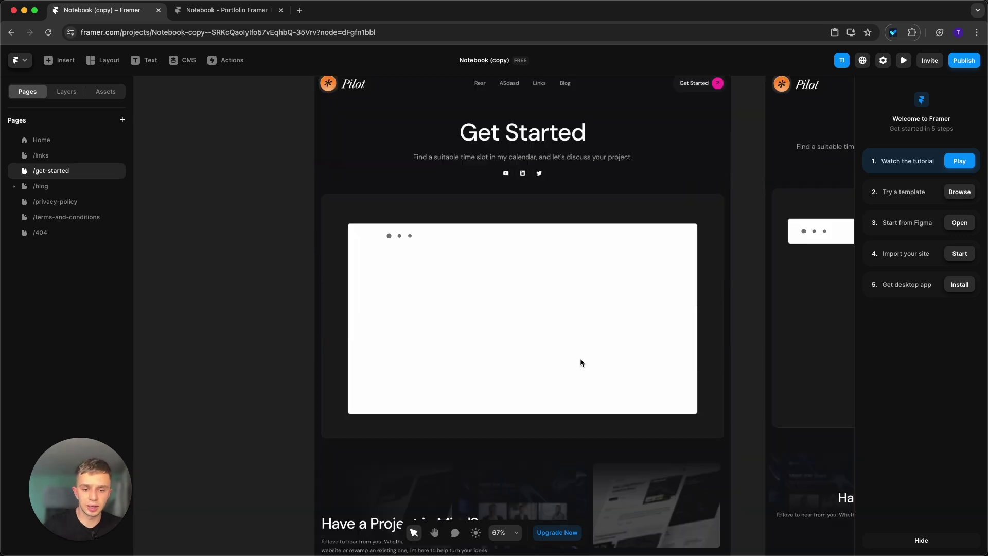
{"action": "left_click", "coordinate": [521, 252]}
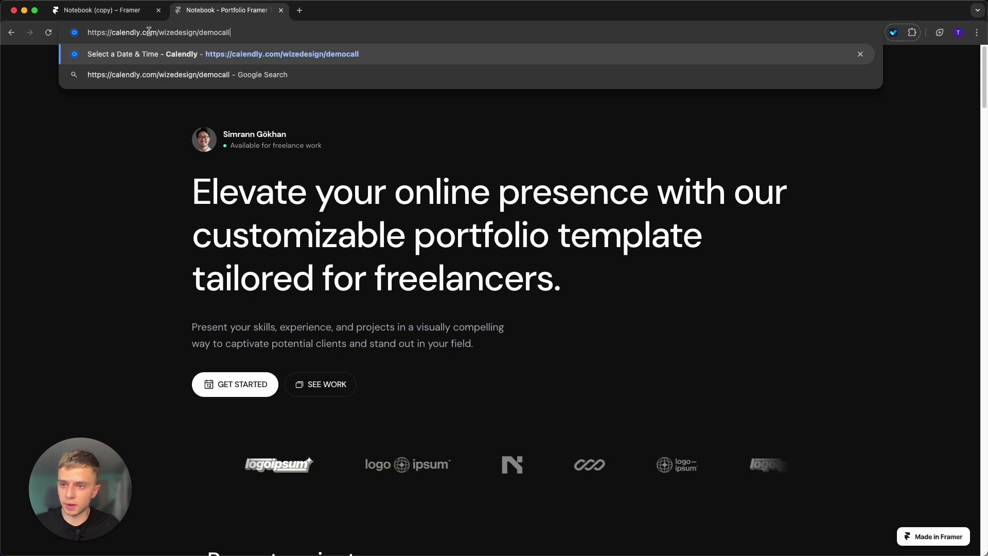
Step: Copy the wizedesign/democall part of the Calendly address in the other browser tab and load that booking page
{"action": "left_click_drag", "start_coordinate": [159, 32], "coordinate": [239, 32]}
{"action": "key", "text": "super+c"}
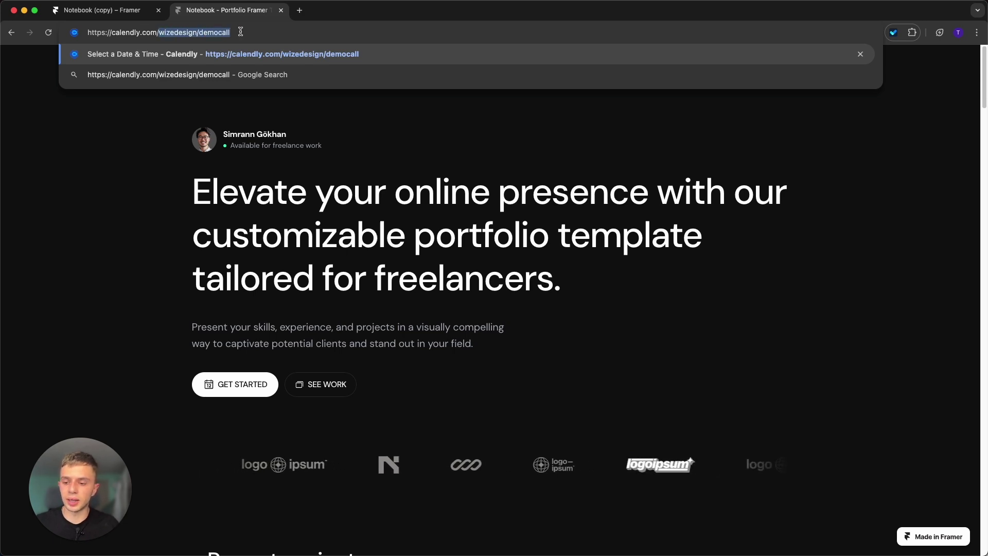
{"action": "key", "text": "Return"}
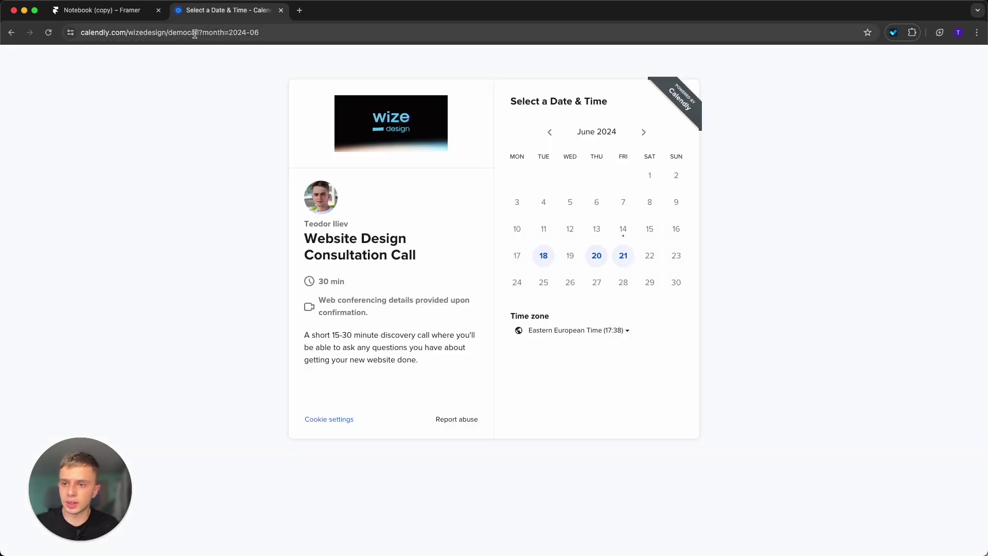
{"action": "left_click_drag", "start_coordinate": [200, 32], "coordinate": [284, 33]}
{"action": "left_click", "coordinate": [270, 33]}
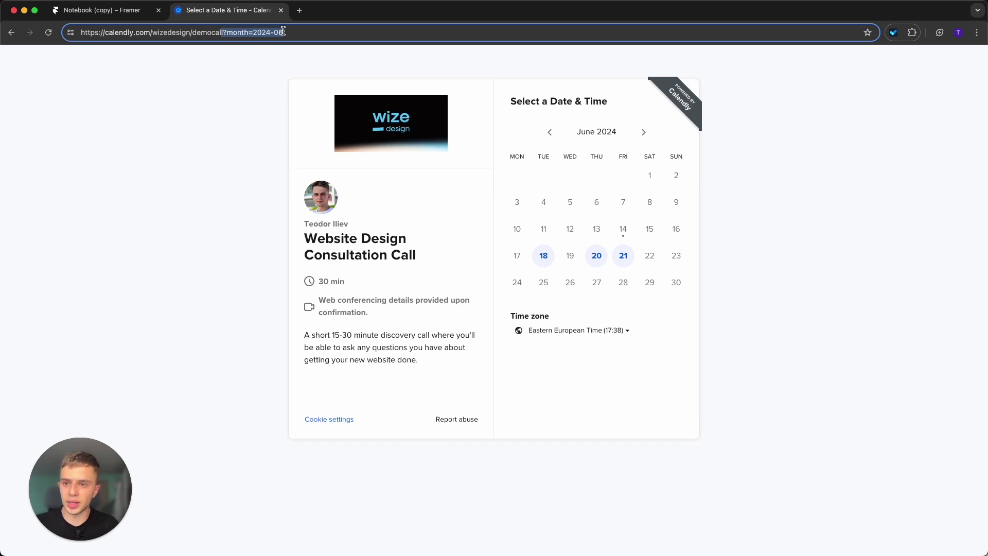
{"action": "left_click_drag", "start_coordinate": [152, 33], "coordinate": [222, 31]}
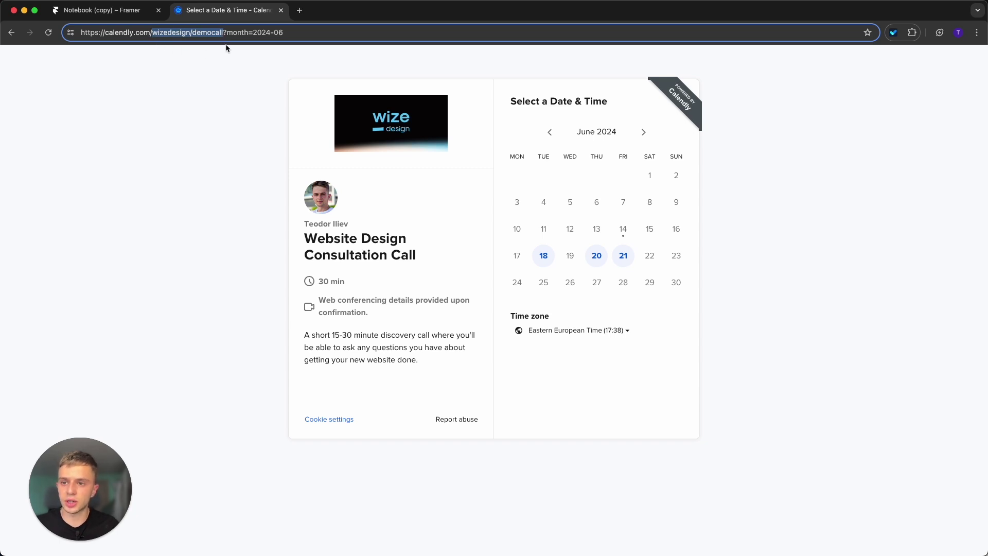
Step: Return to the Framer project and set the Calendly component's calendar to wizedesign/democall
{"action": "left_click", "coordinate": [133, 14]}
{"action": "left_click", "coordinate": [964, 449]}
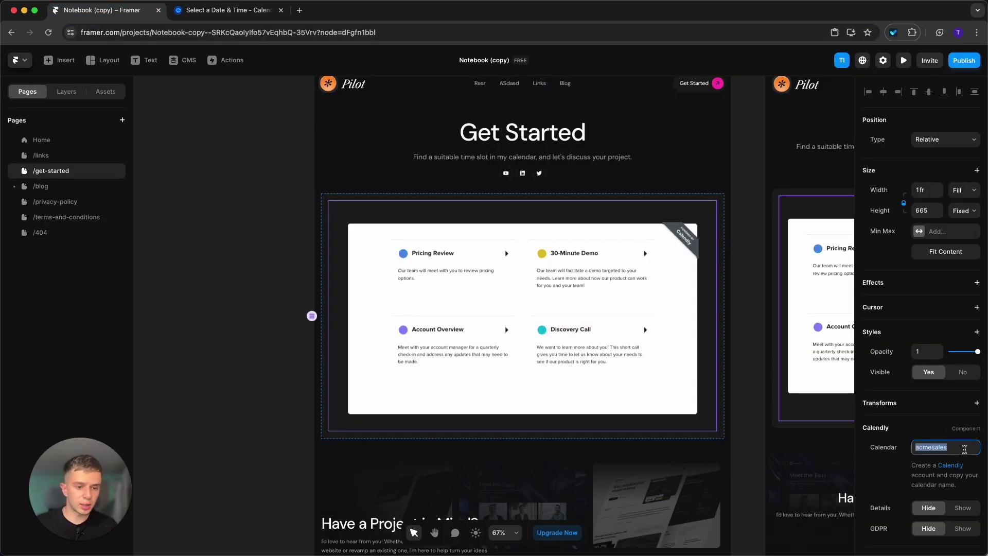
{"action": "key", "text": "super+v"}
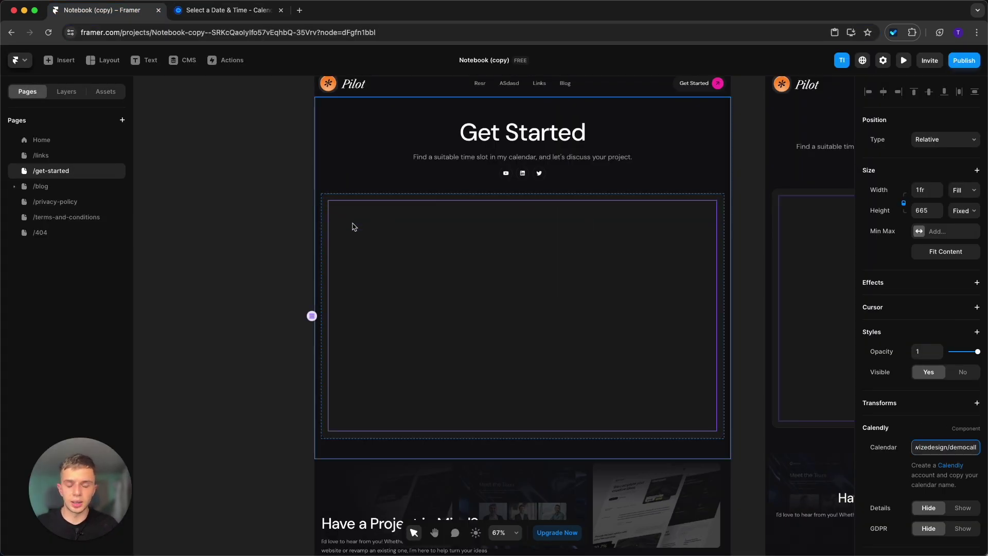
{"action": "left_click", "coordinate": [223, 287]}
{"action": "scroll", "coordinate": [682, 273], "scroll_direction": "down", "scroll_amount": 1}
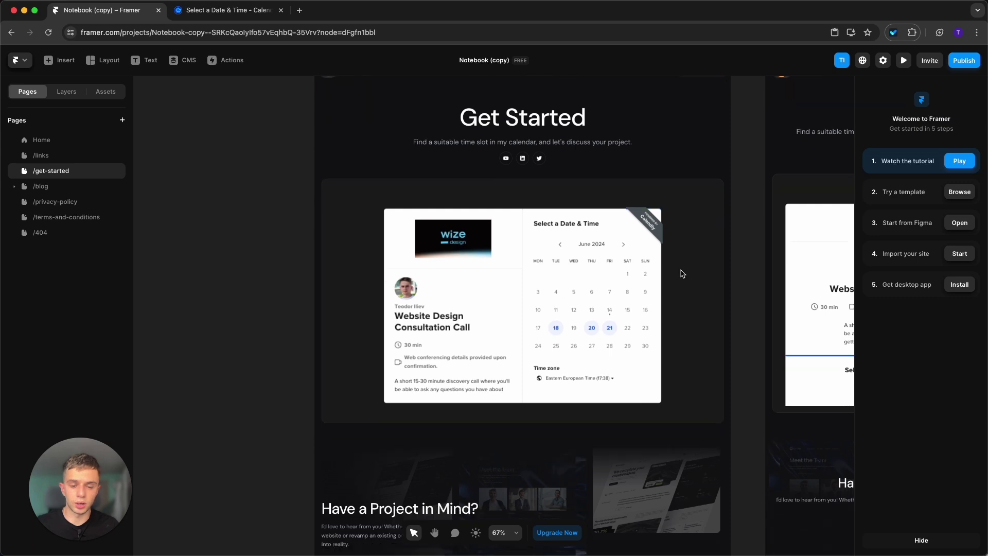
{"action": "scroll", "coordinate": [682, 274], "scroll_direction": "up", "scroll_amount": 1}
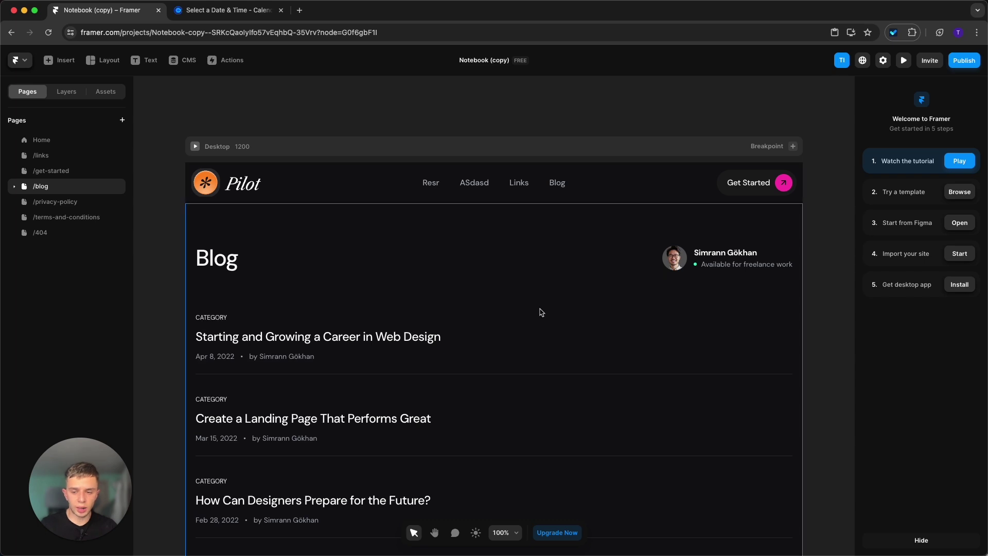
Step: Look through the article list on the /blog page
{"action": "scroll", "coordinate": [536, 306], "scroll_direction": "up", "scroll_amount": 2}
{"action": "scroll", "coordinate": [549, 298], "scroll_direction": "down", "scroll_amount": 3}
{"action": "scroll", "coordinate": [554, 306], "scroll_direction": "down", "scroll_amount": 4}
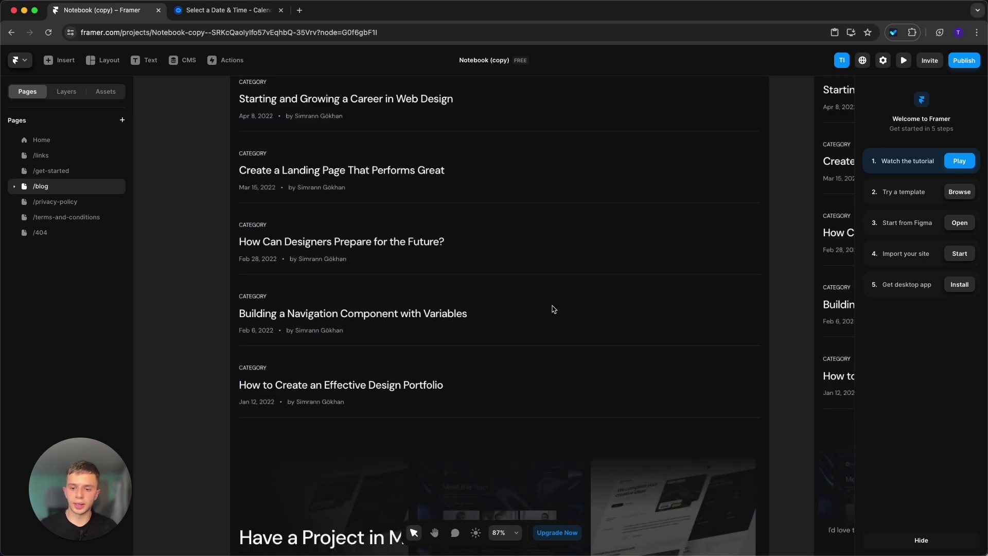
{"action": "scroll", "coordinate": [529, 310], "scroll_direction": "up", "scroll_amount": 4}
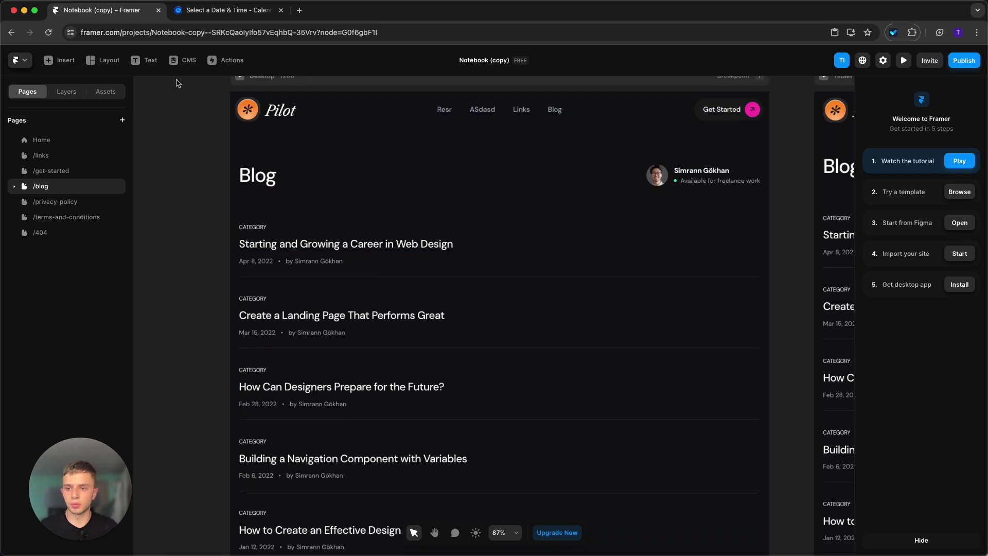
Step: Open the Blog CMS detail page, review the sample article, and inspect the text styles of its content
{"action": "left_click", "coordinate": [14, 186]}
{"action": "left_click", "coordinate": [51, 202]}
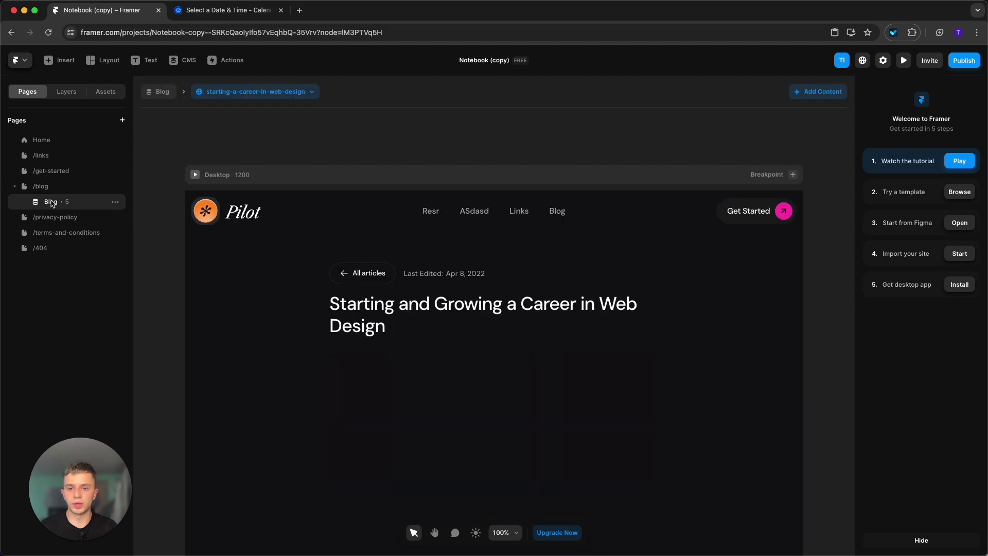
{"action": "scroll", "coordinate": [520, 203], "scroll_direction": "down", "scroll_amount": 10}
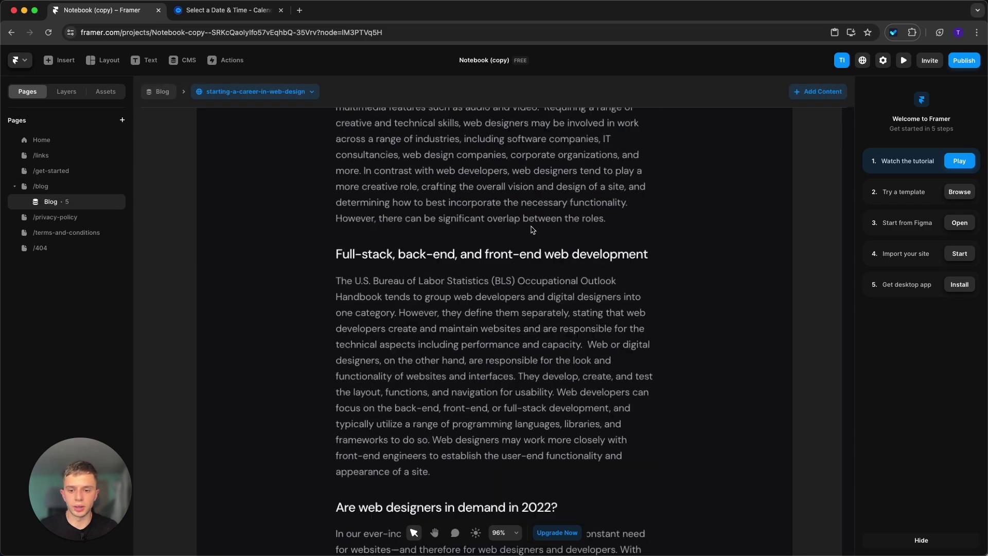
{"action": "scroll", "coordinate": [531, 228], "scroll_direction": "down", "scroll_amount": 5}
{"action": "scroll", "coordinate": [530, 228], "scroll_direction": "down", "scroll_amount": 5}
{"action": "scroll", "coordinate": [535, 257], "scroll_direction": "up", "scroll_amount": 15}
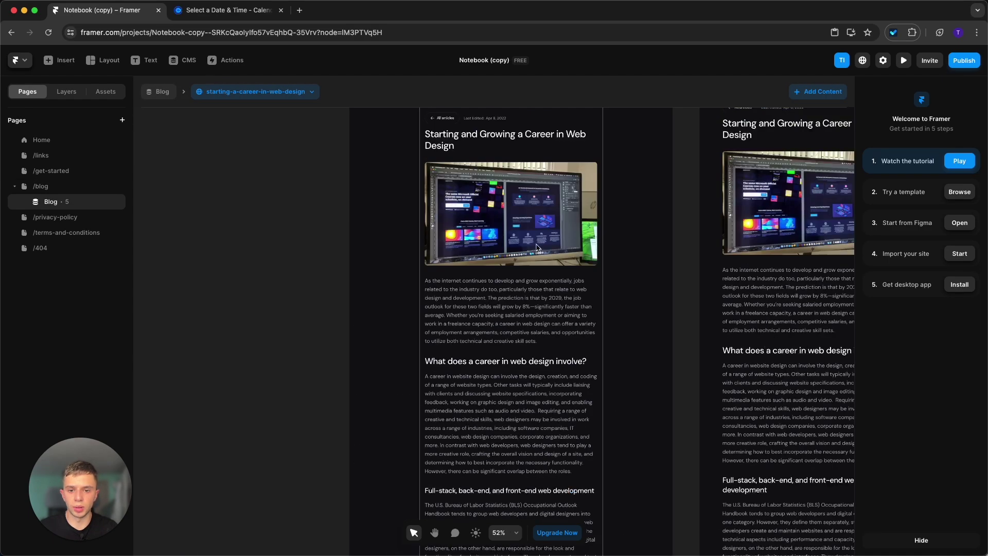
{"action": "scroll", "coordinate": [546, 316], "scroll_direction": "up", "scroll_amount": 1}
{"action": "left_click", "coordinate": [546, 316]}
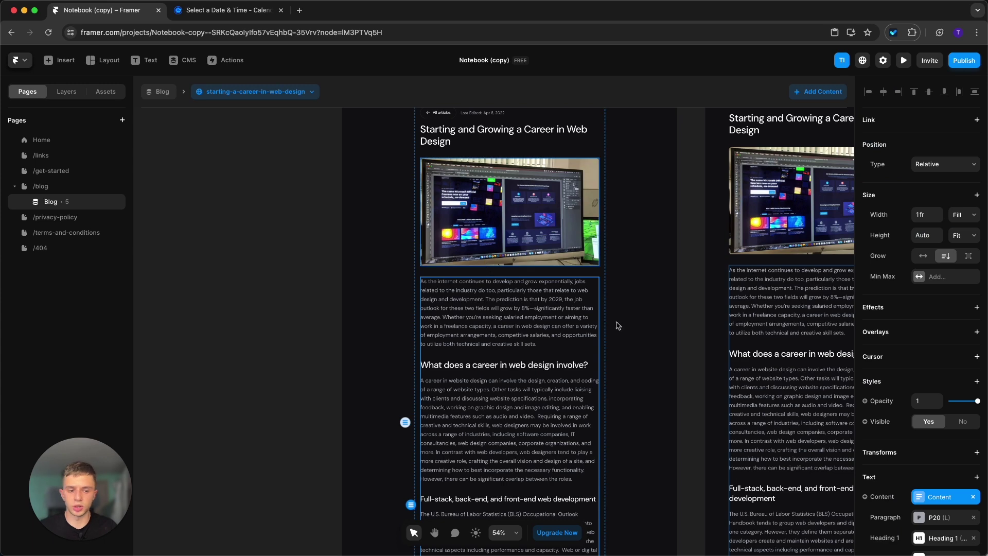
{"action": "scroll", "coordinate": [934, 415], "scroll_direction": "down", "scroll_amount": 5}
{"action": "scroll", "coordinate": [647, 312], "scroll_direction": "up", "scroll_amount": 2}
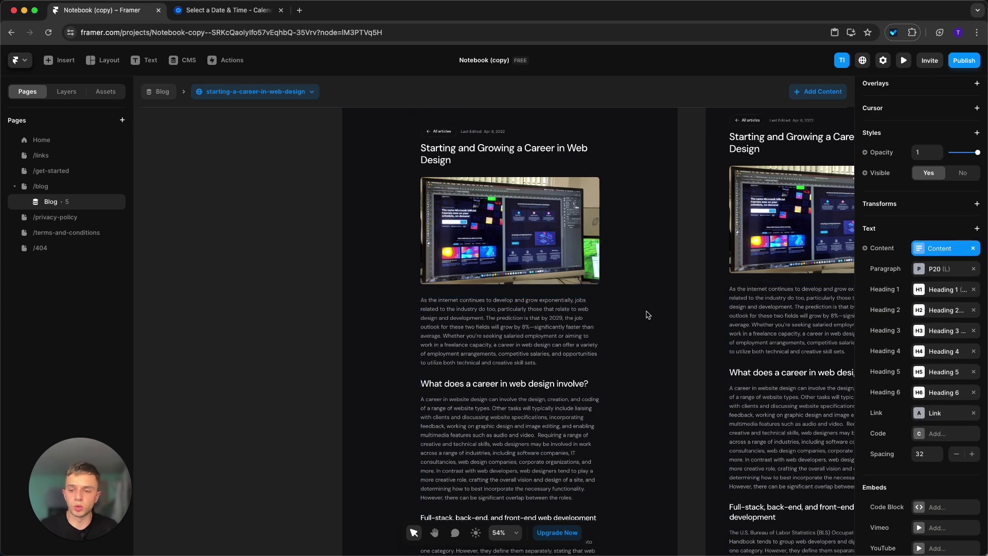
Step: Open the /privacy-policy page, select all of its body text, and leave text editing
{"action": "left_click", "coordinate": [100, 217]}
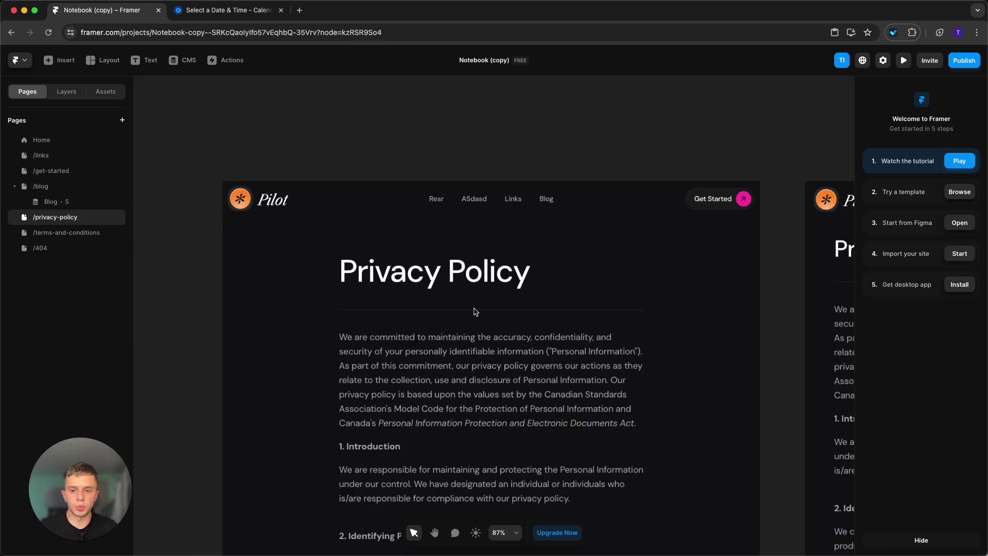
{"action": "triple_click", "coordinate": [469, 326]}
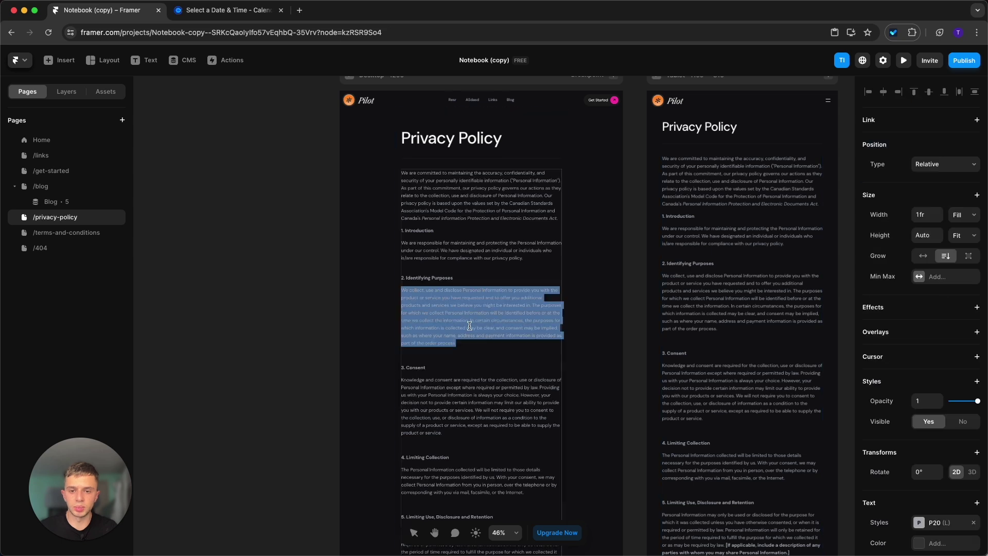
{"action": "key", "text": "super+a"}
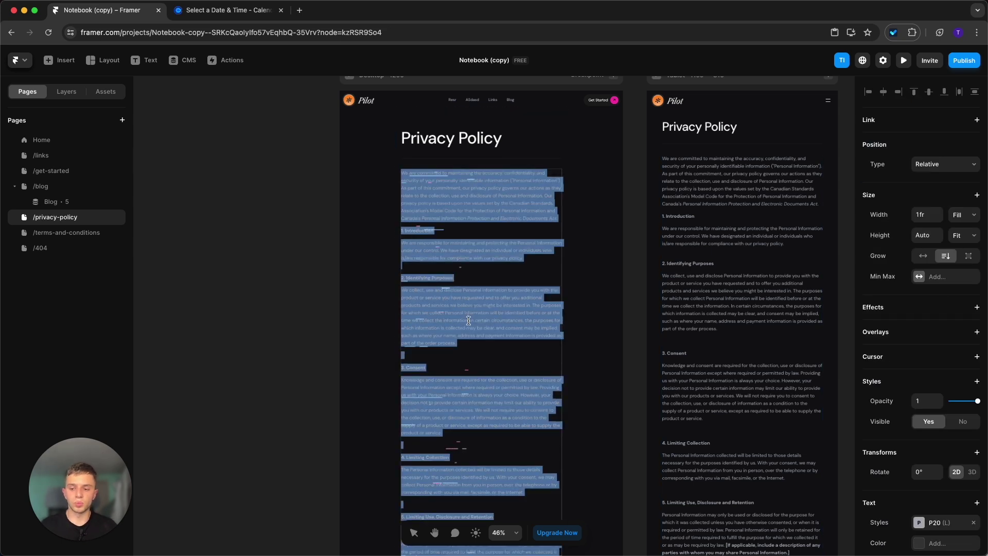
{"action": "key", "text": "Escape"}
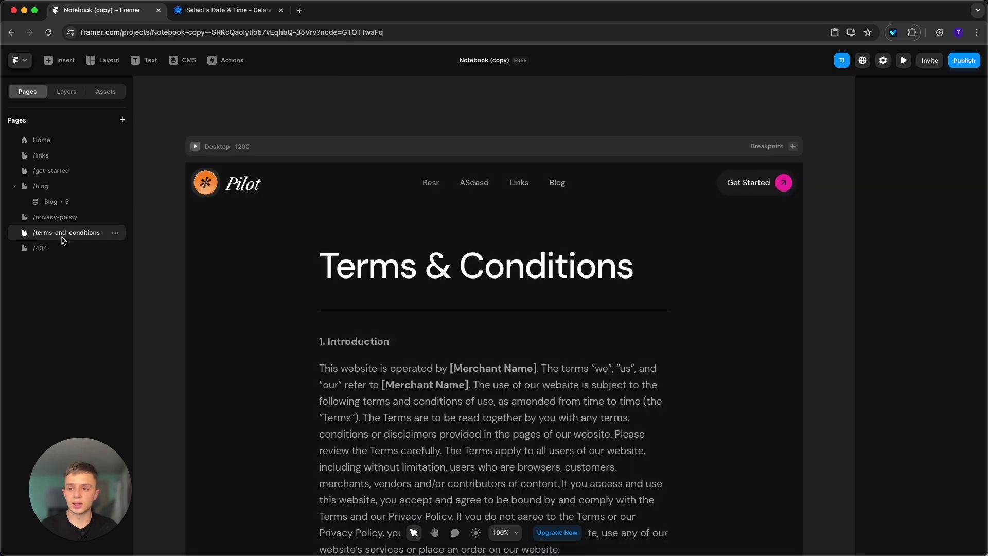
Step: View the /terms-and-conditions and /privacy-policy pages, and examine the /404 page layout
{"action": "left_click", "coordinate": [63, 236]}
{"action": "left_click", "coordinate": [72, 224]}
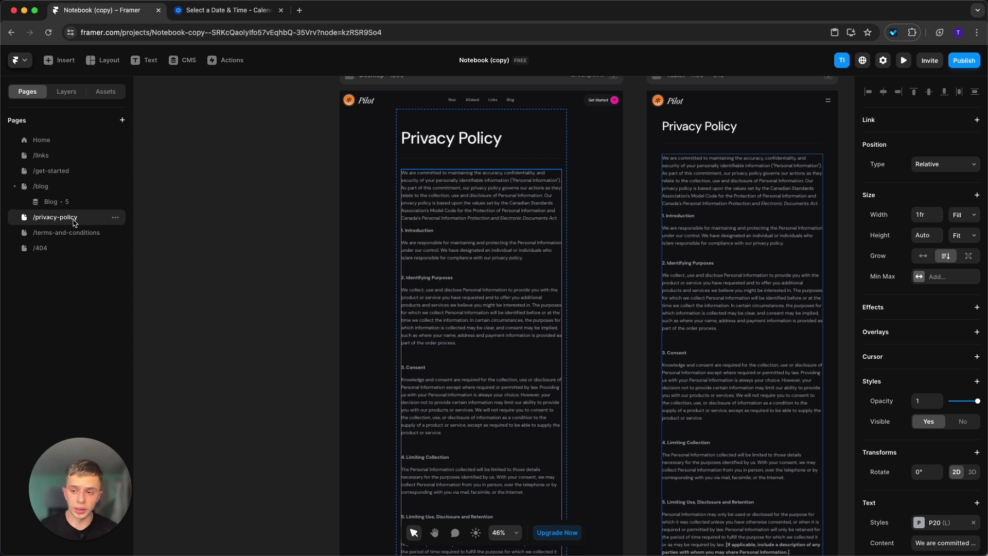
{"action": "left_click", "coordinate": [71, 253]}
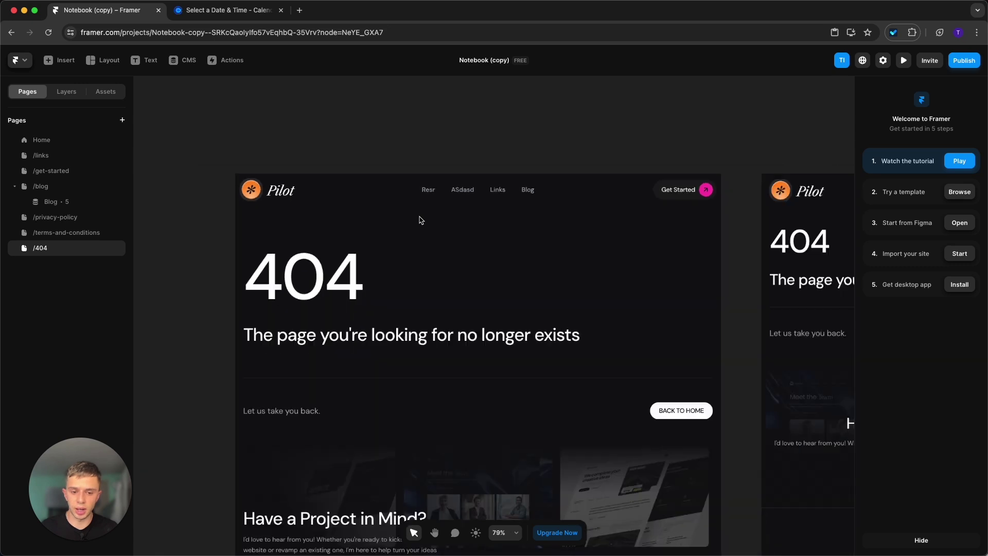
{"action": "scroll", "coordinate": [419, 220], "scroll_direction": "down", "scroll_amount": 3}
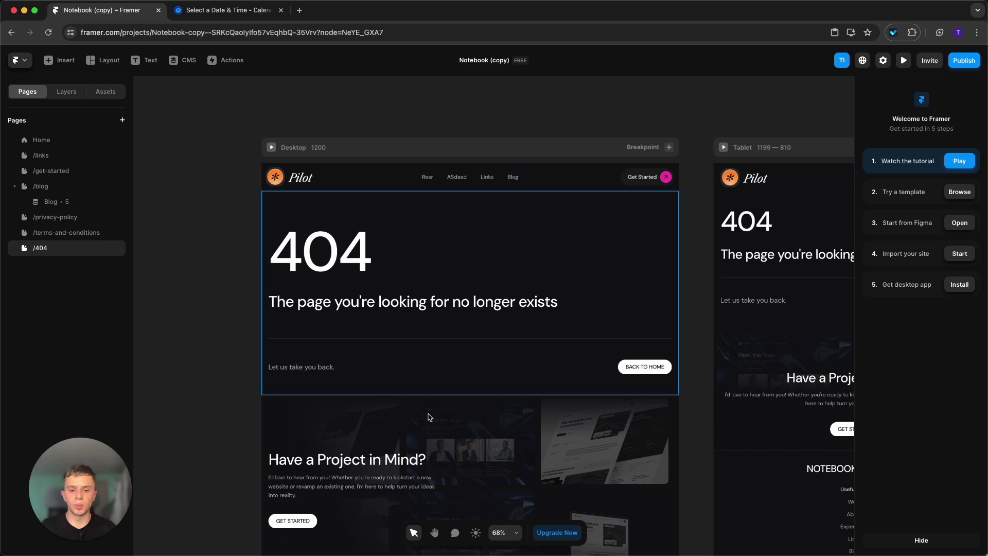
Step: Go back to the Home page and look it over from the footer up to the hero section
{"action": "left_click", "coordinate": [31, 144]}
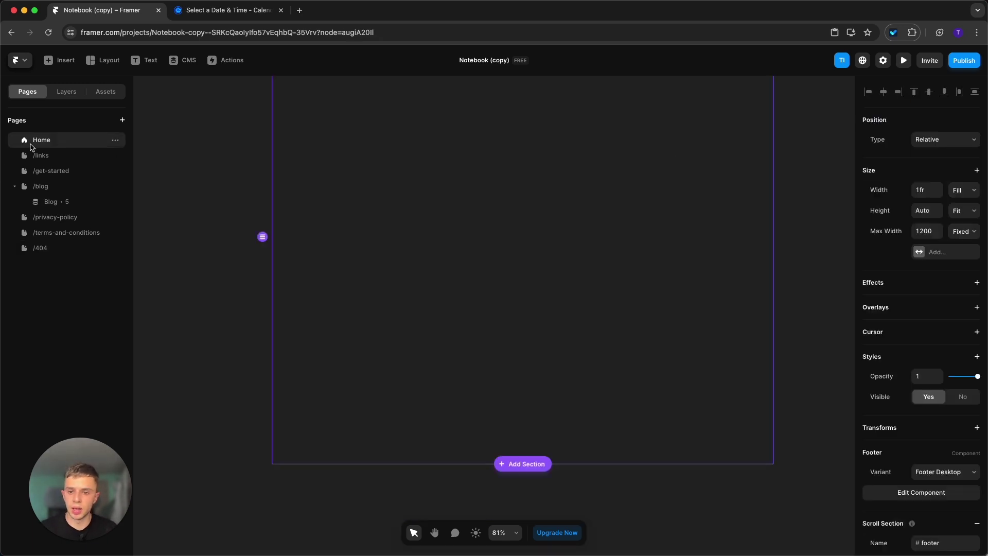
{"action": "scroll", "coordinate": [393, 371], "scroll_direction": "down", "scroll_amount": 10}
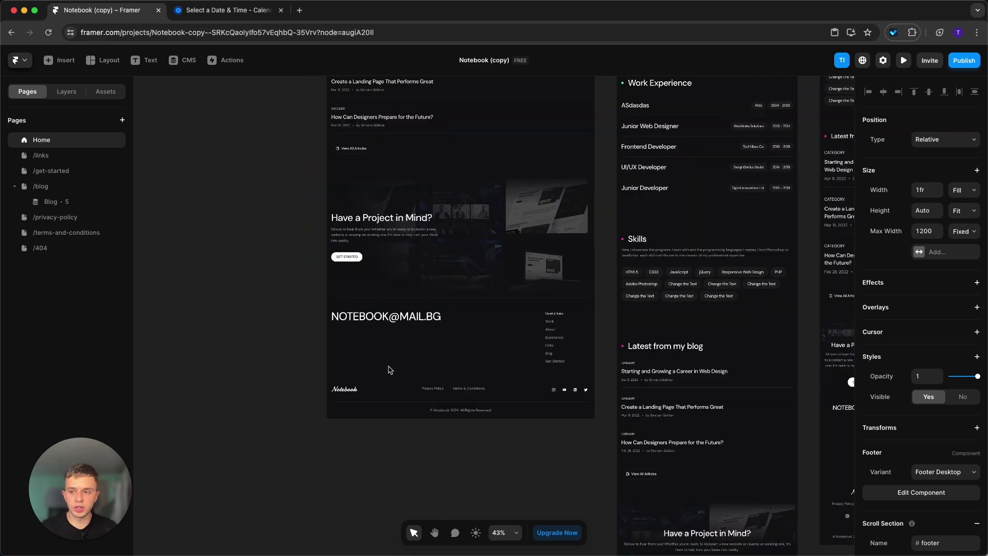
{"action": "scroll", "coordinate": [388, 368], "scroll_direction": "up", "scroll_amount": 10}
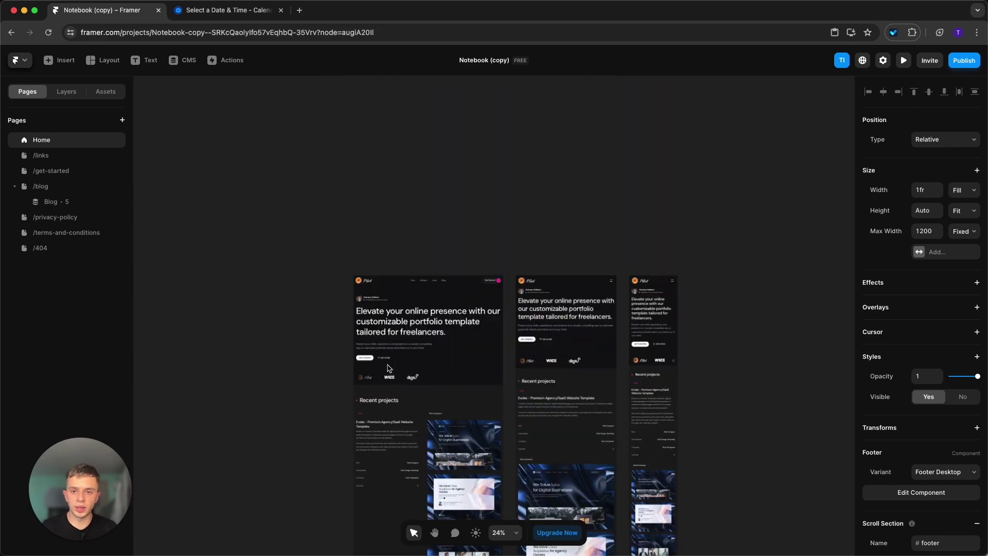
{"action": "scroll", "coordinate": [388, 368], "scroll_direction": "up", "scroll_amount": 3}
{"action": "scroll", "coordinate": [388, 368], "scroll_direction": "up", "scroll_amount": 2}
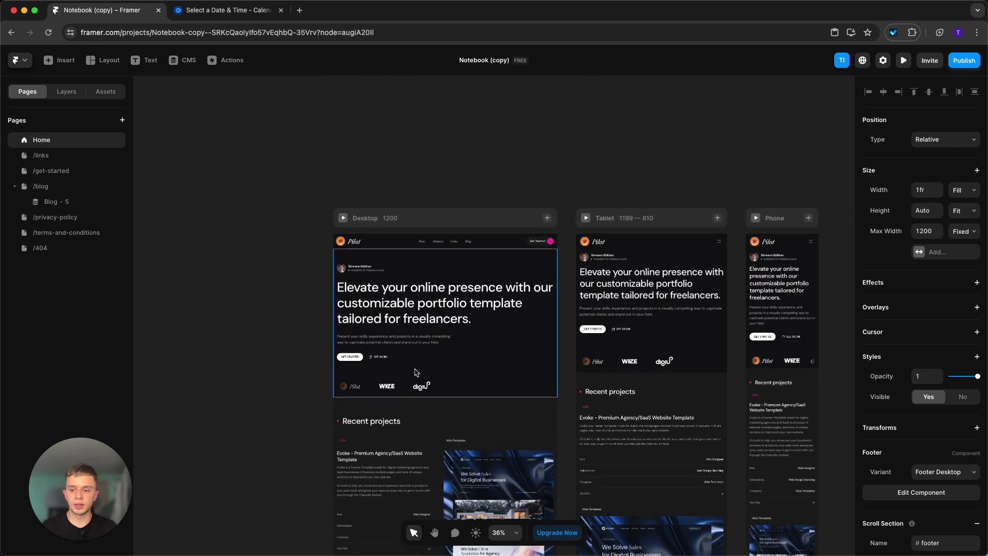